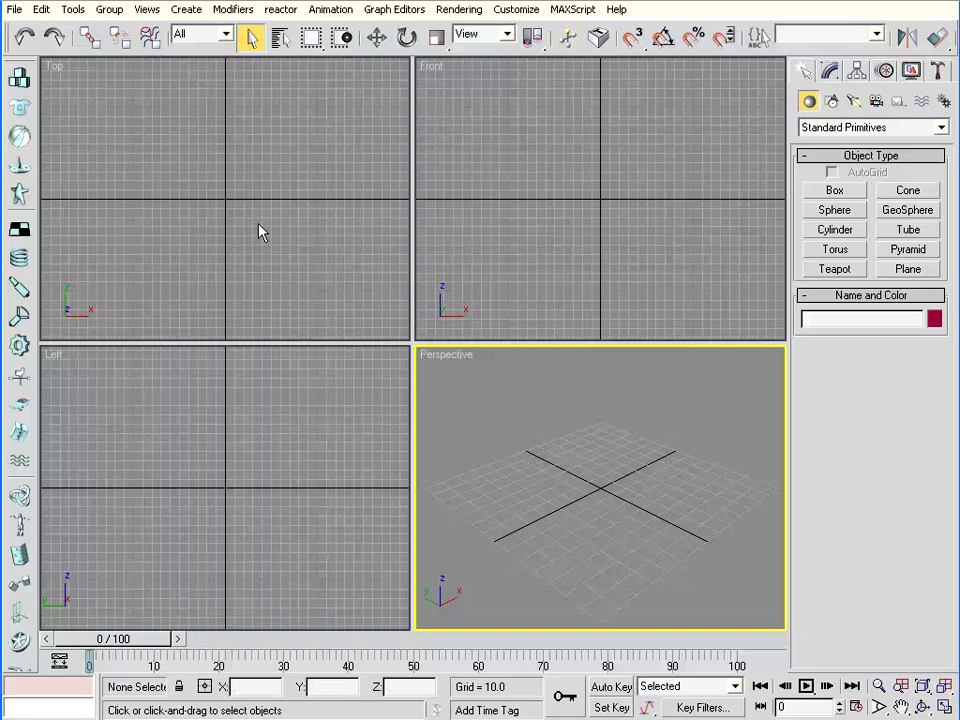
Step: Create Box01, roughly 92.9 × 95.9 × 56.1 units, in the Top viewport
left_click(835, 190)
left_click_drag(185, 146, 274, 229)
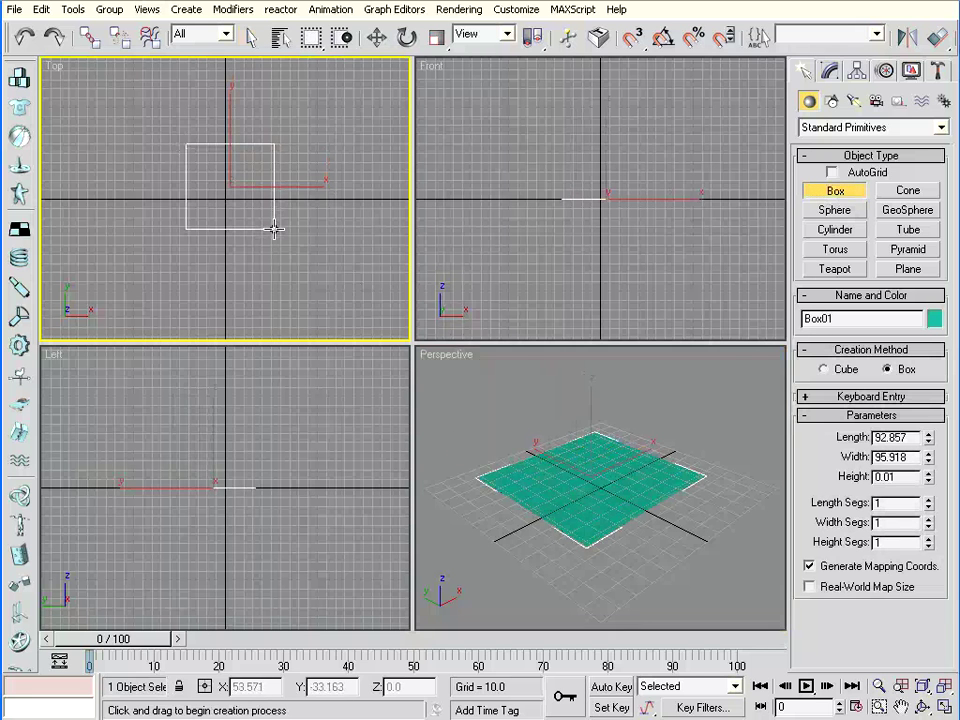
left_click(291, 181)
right_click(291, 181)
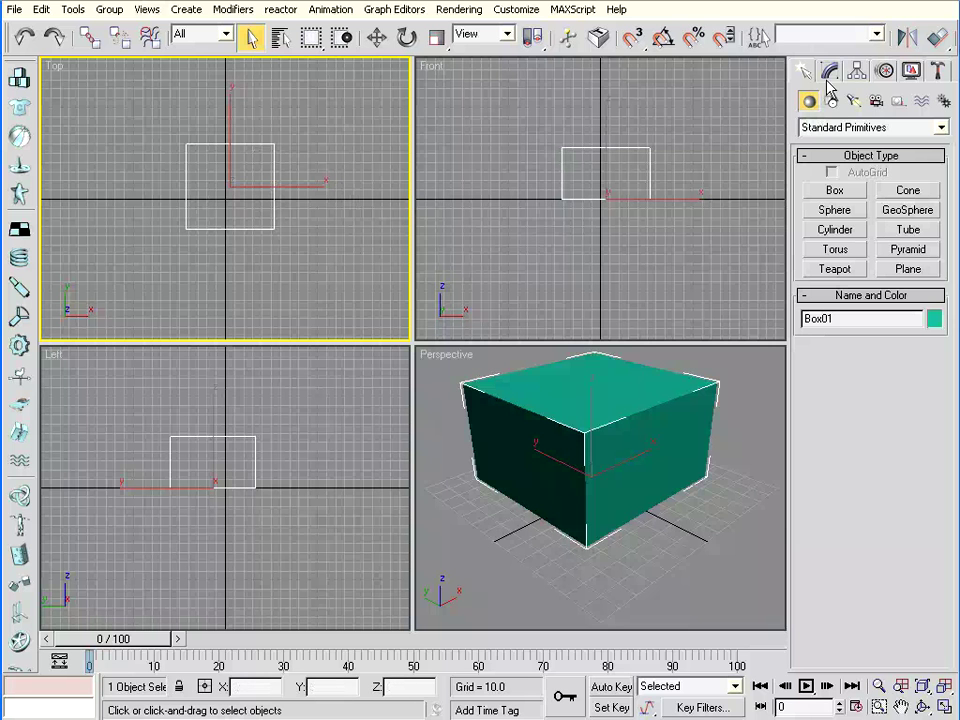
left_click_drag(800, 40, 524, 50)
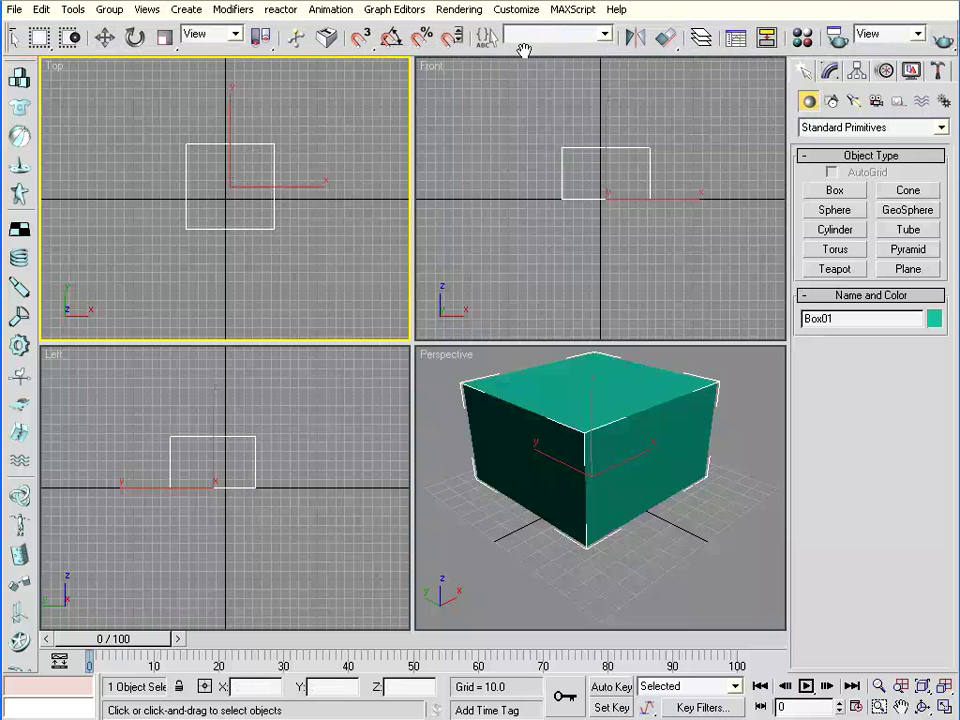
Step: In the Material Editor, set material 01 - Default's ambient and diffuse colour to light blue
left_click(802, 40)
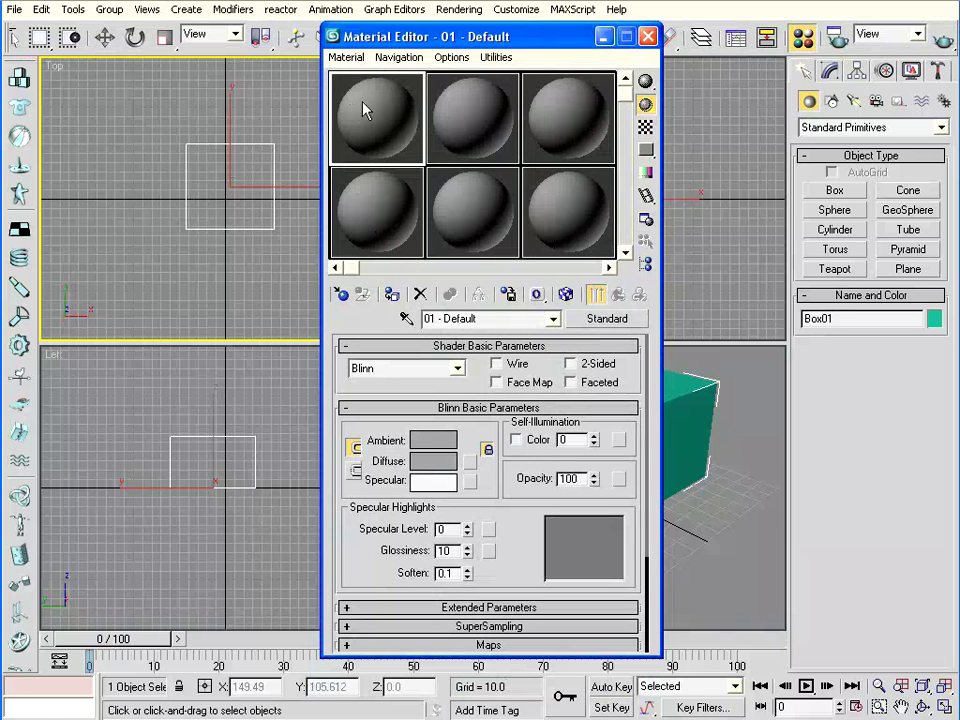
left_click(435, 462)
mouse_move(446, 48)
left_mouse_down()
mouse_move(512, 264)
mouse_move(405, 285)
left_mouse_up()
left_click_drag(289, 358, 328, 331)
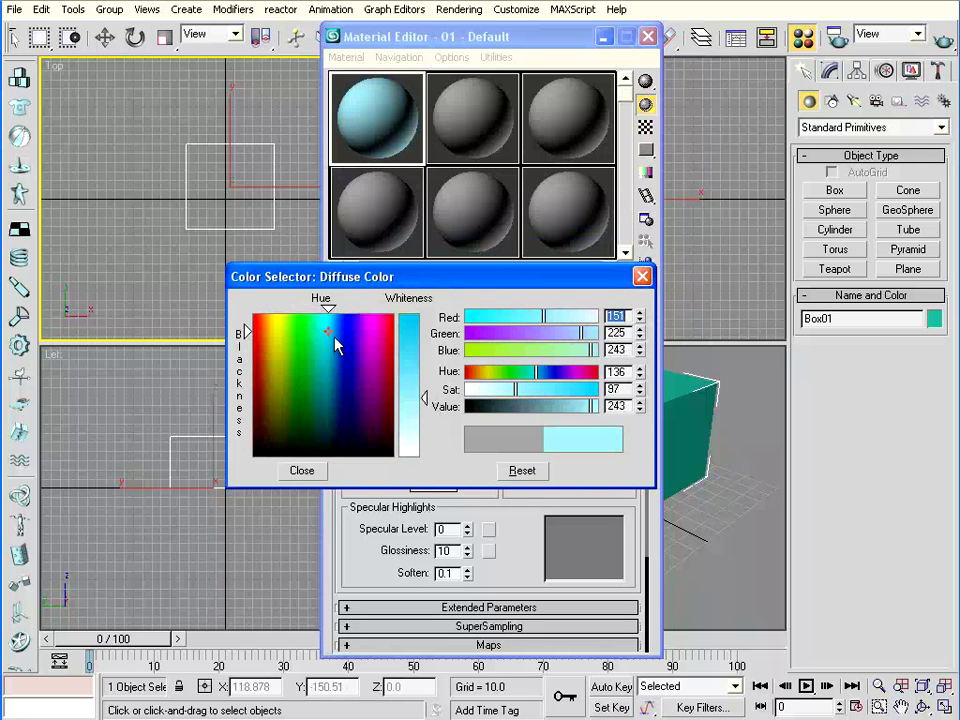
left_click_drag(331, 331, 332, 326)
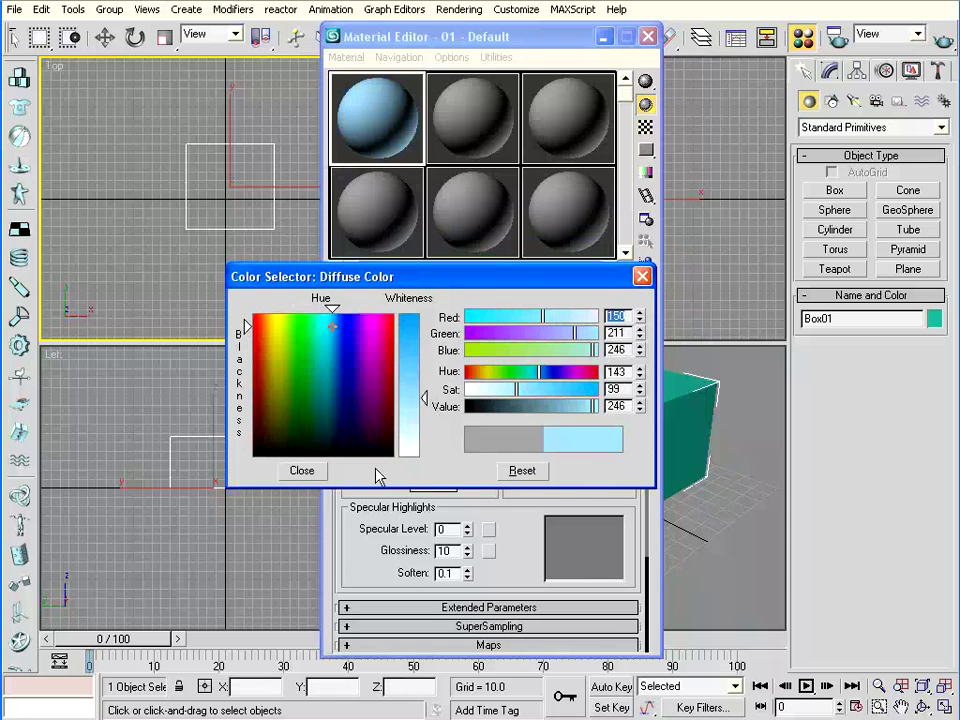
left_click(302, 470)
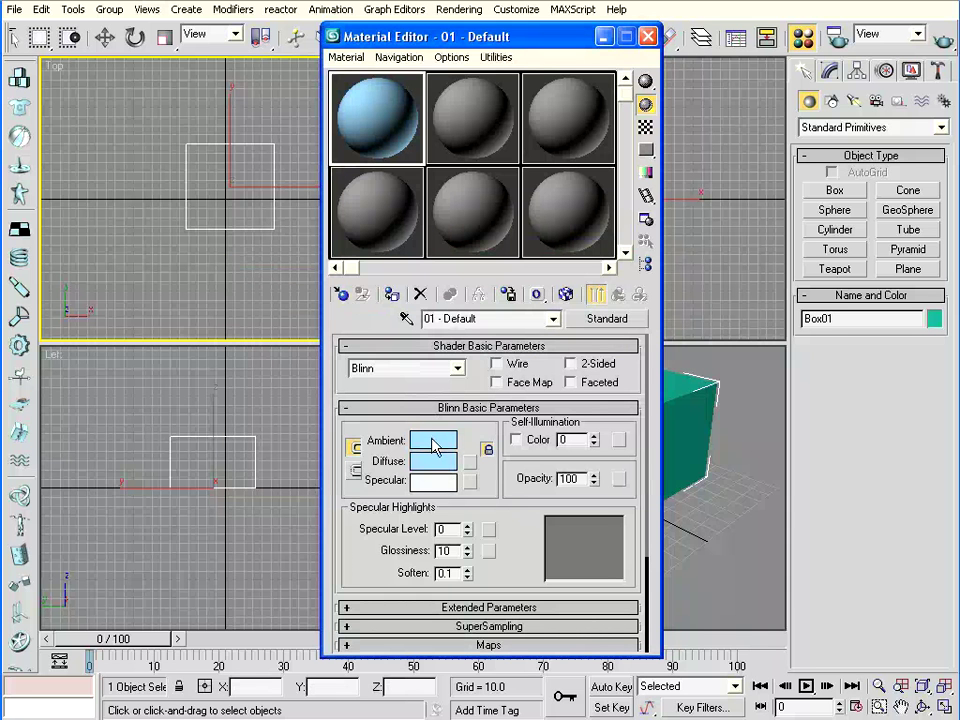
left_click_drag(543, 46, 277, 78)
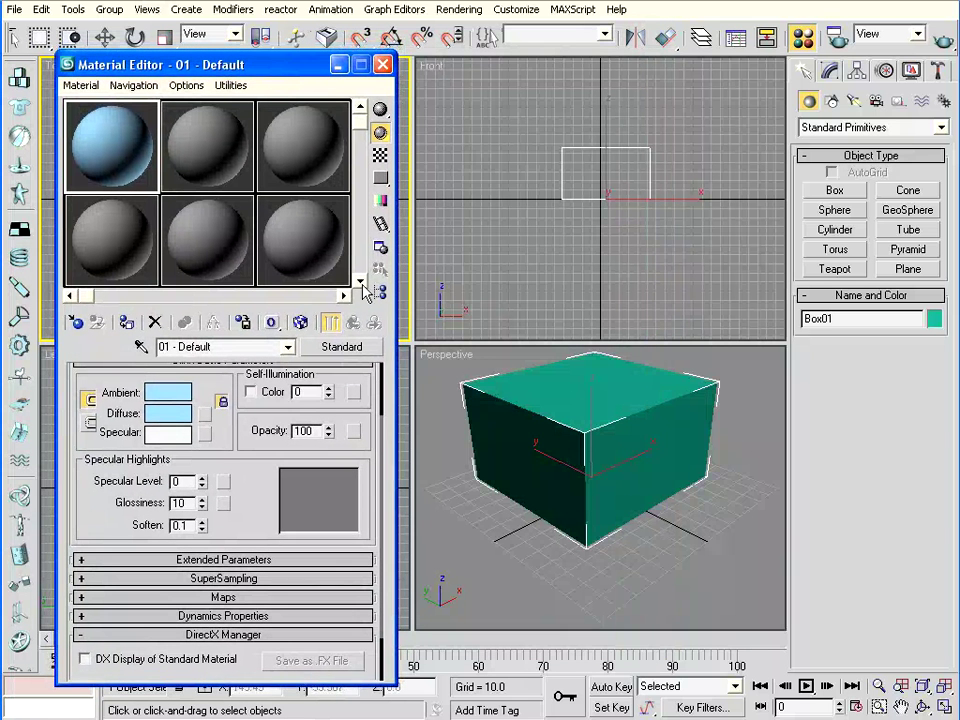
Step: Assign the light blue material to Box01, show it in viewports, and render the Perspective view
left_click(553, 411)
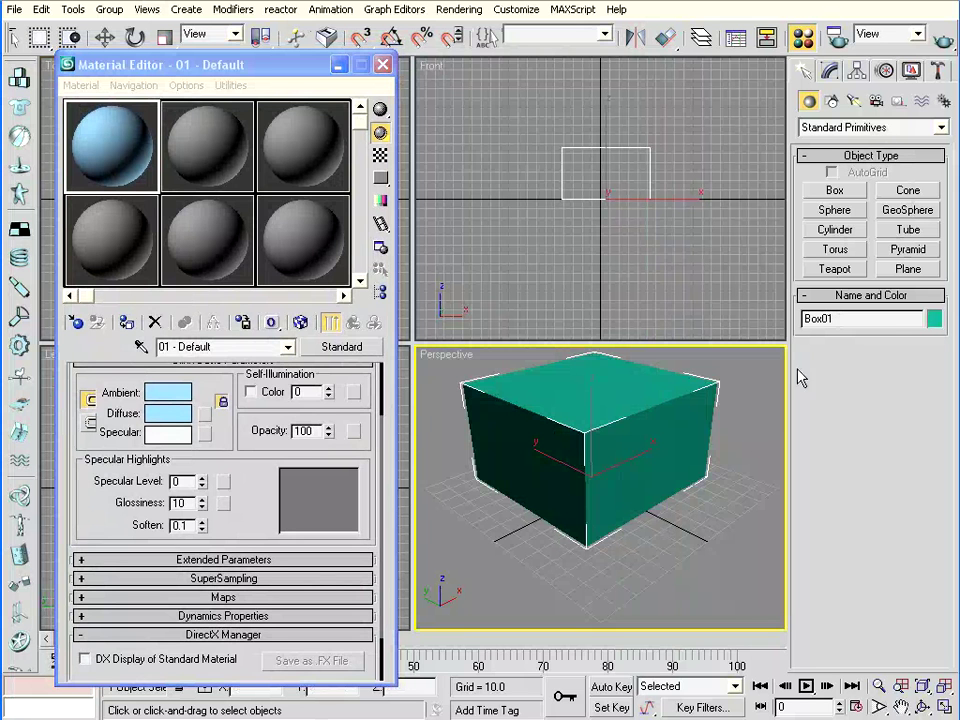
left_click(301, 323)
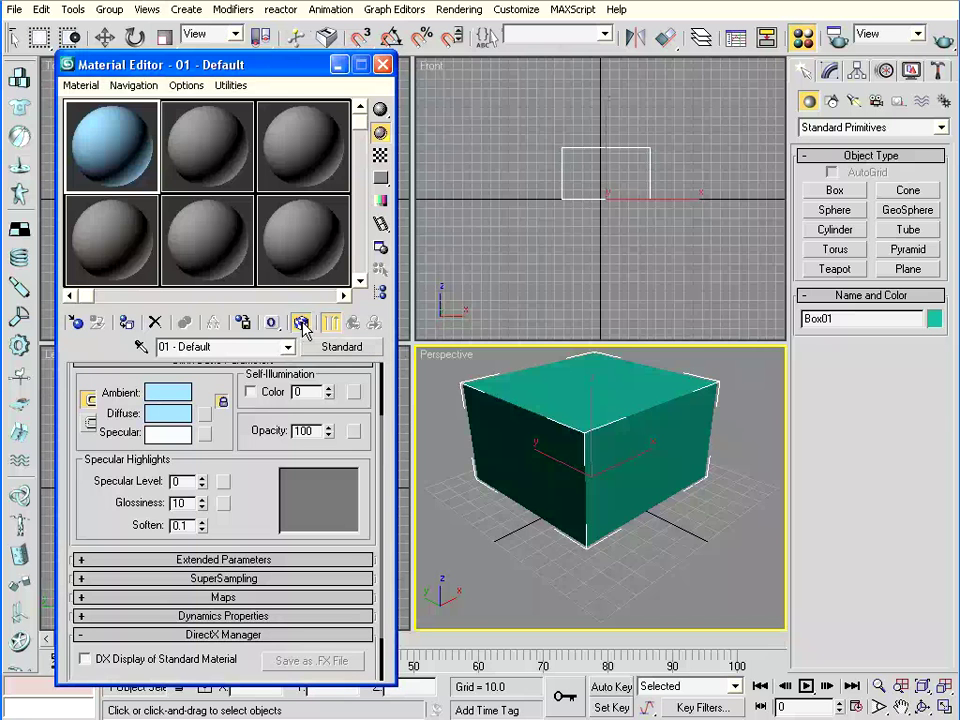
left_click(126, 324)
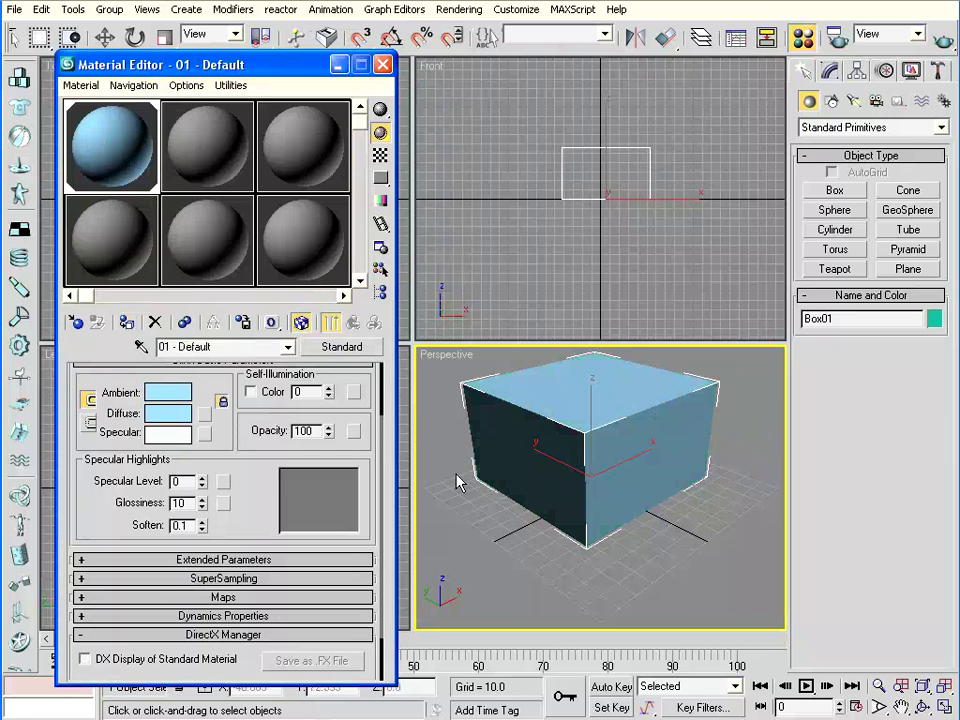
left_click(945, 42)
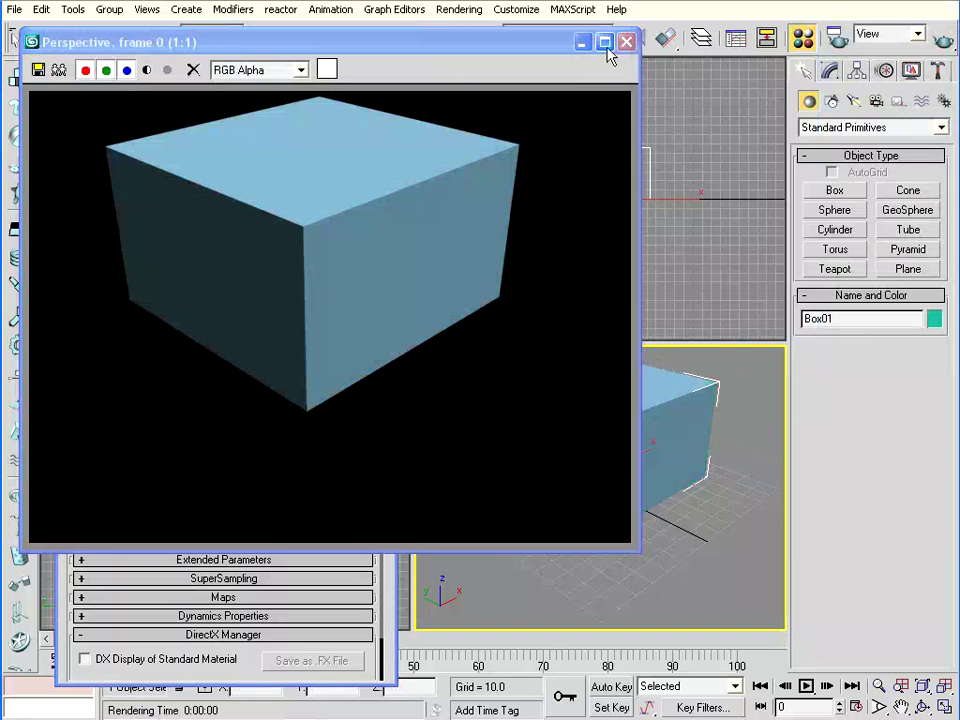
mouse_move(425, 45)
left_mouse_down()
mouse_move(735, 52)
mouse_move(745, 92)
left_mouse_up()
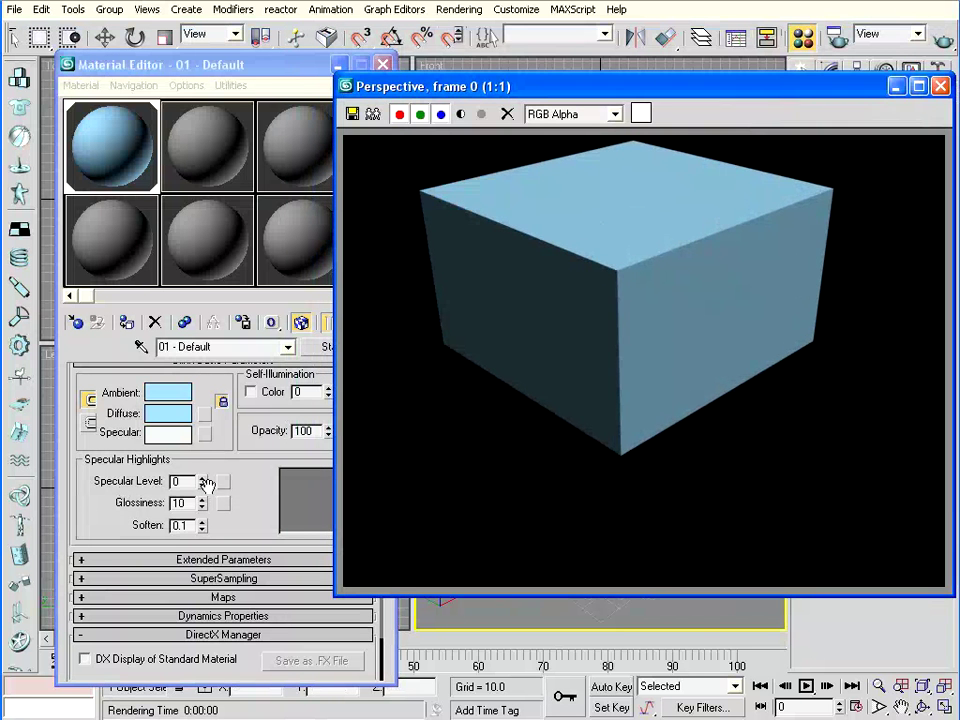
Step: Give the material specular level 92, glossiness 21 and soften 0.69
left_click(207, 484)
mouse_move(203, 481)
left_mouse_down()
mouse_move(204, 412)
mouse_move(204, 510)
left_mouse_up()
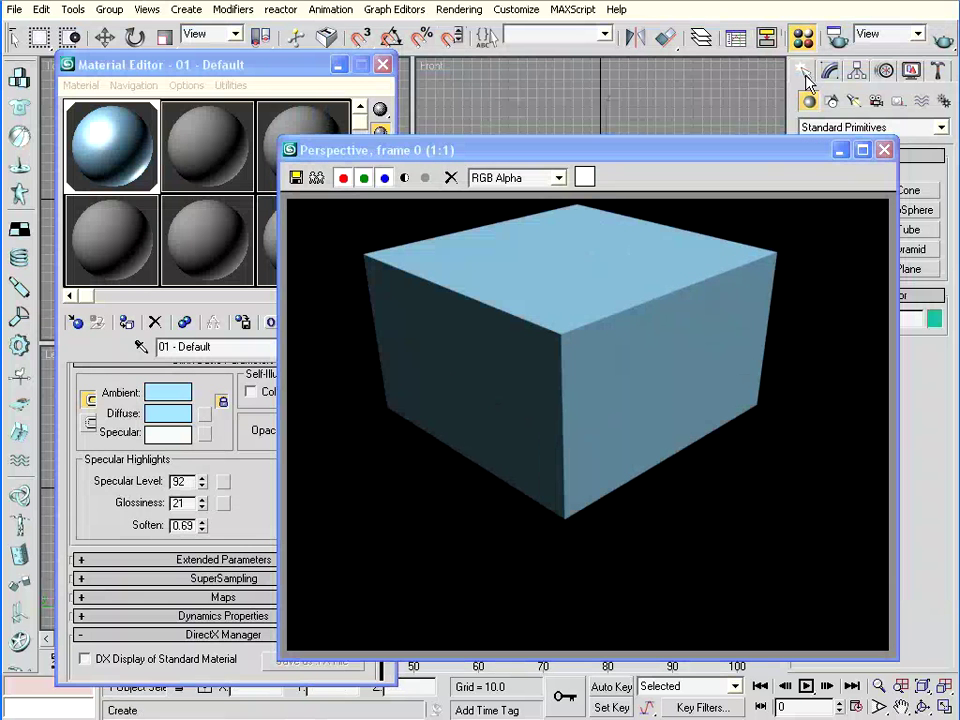
left_click(855, 103)
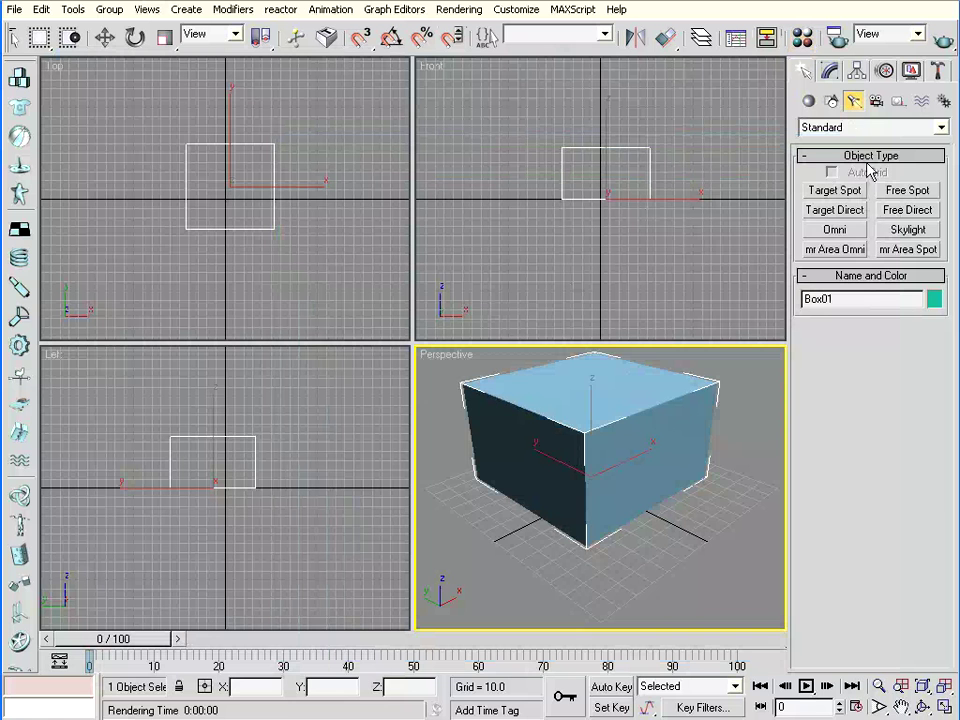
Step: Place an omni light up and right of the box with multiplier 2.15
left_click(840, 231)
left_click(695, 104)
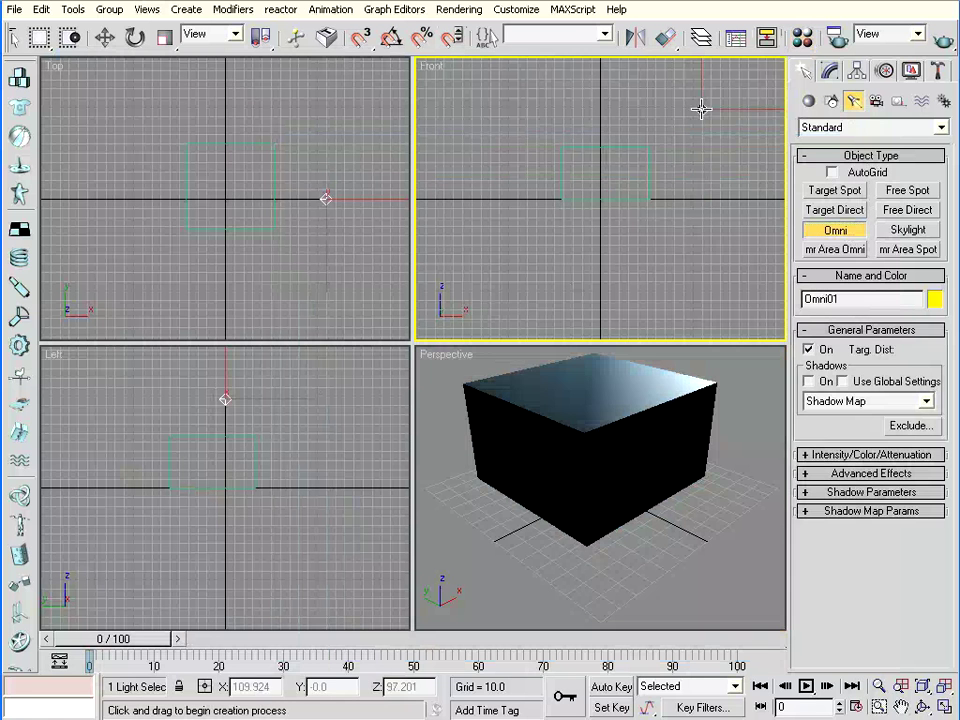
key("w")
left_click_drag(690, 109, 706, 85)
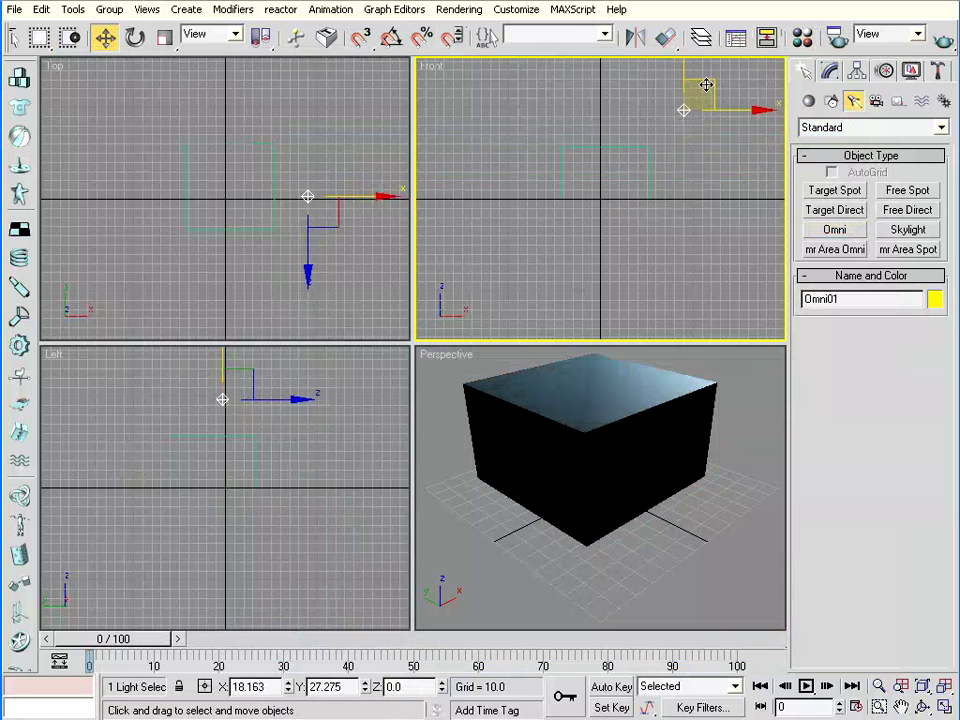
left_click(830, 72)
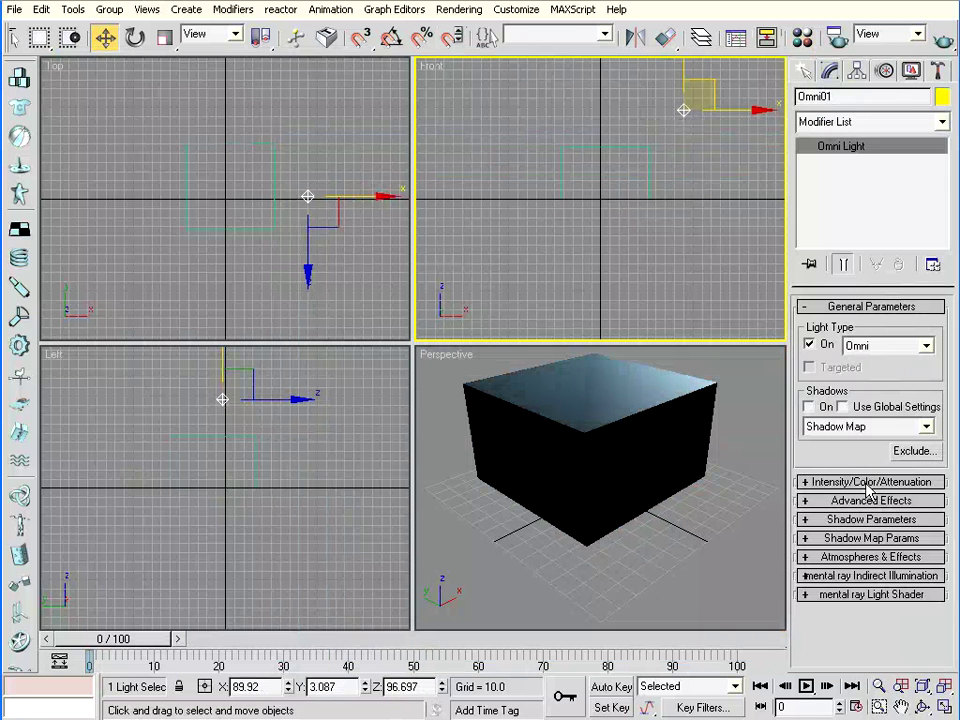
left_click_drag(903, 582, 893, 440)
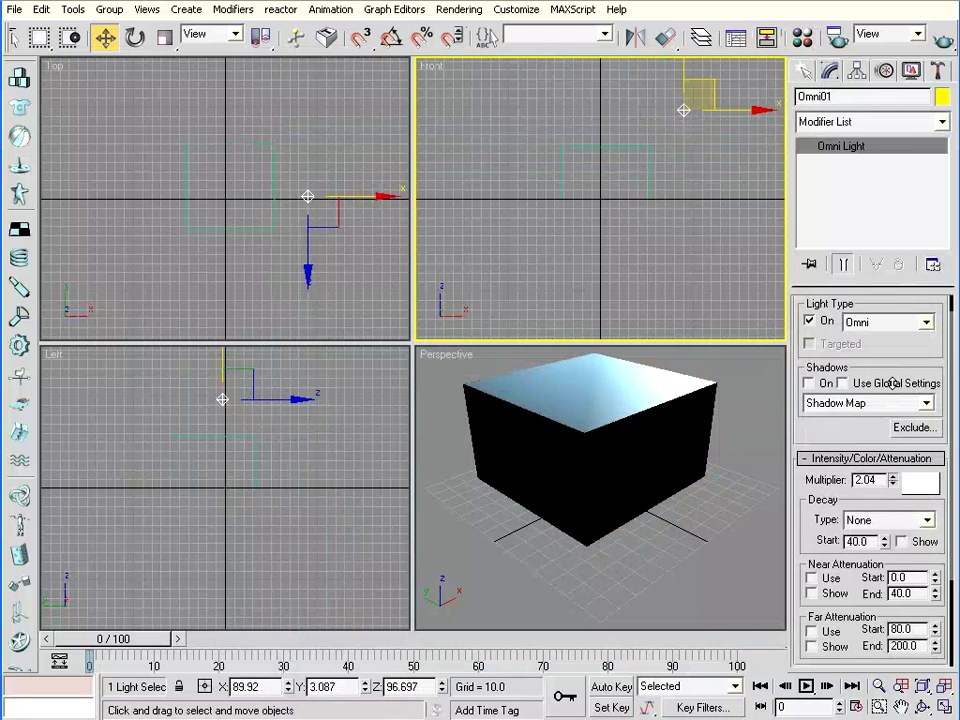
left_click(802, 37)
Step: Test-render the Front and Perspective views and nudge the light to the right
left_click(943, 38)
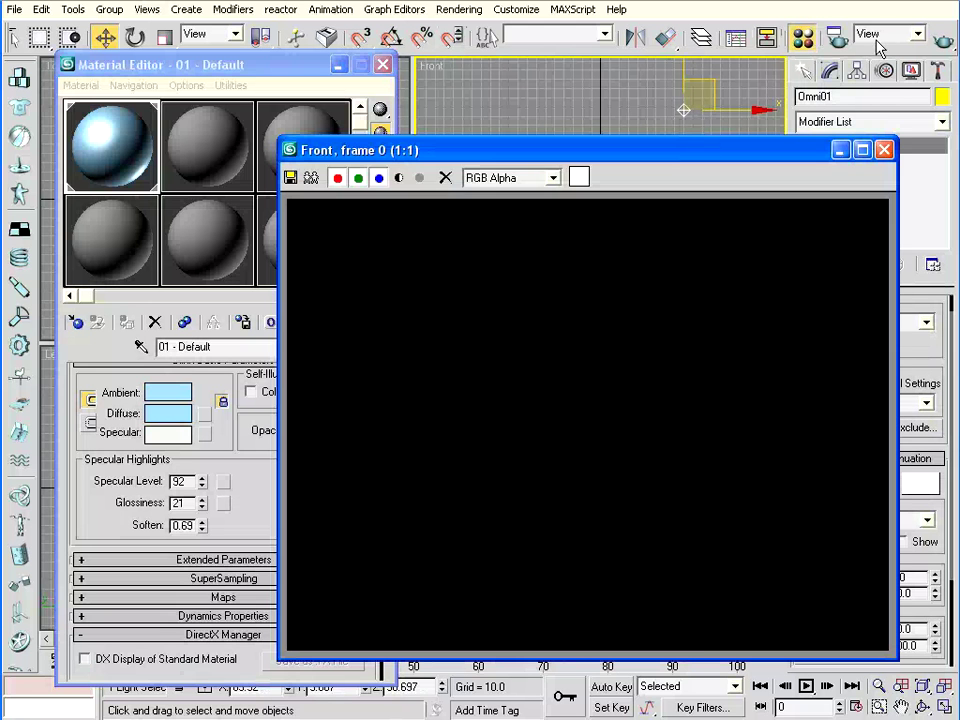
left_click(840, 150)
right_click(609, 402)
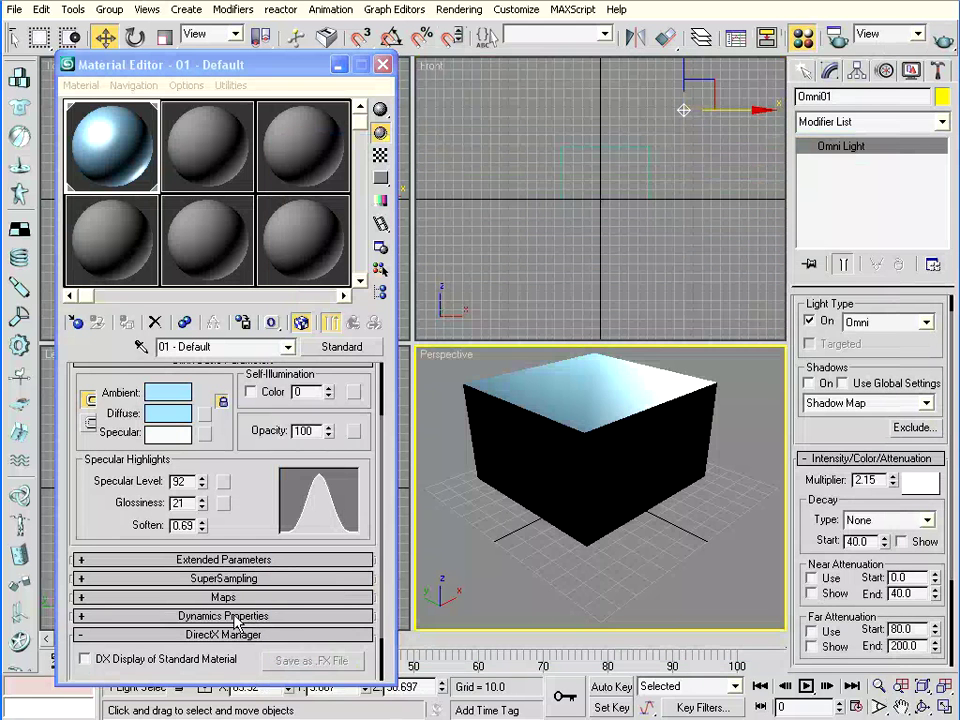
left_click(945, 38)
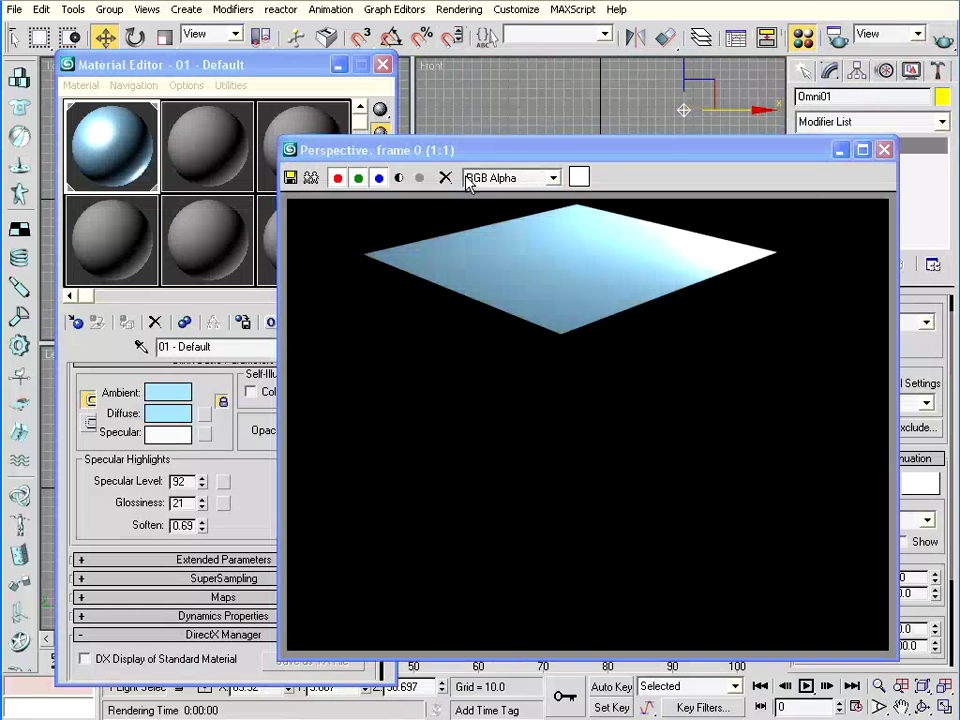
left_click_drag(720, 80, 805, 54)
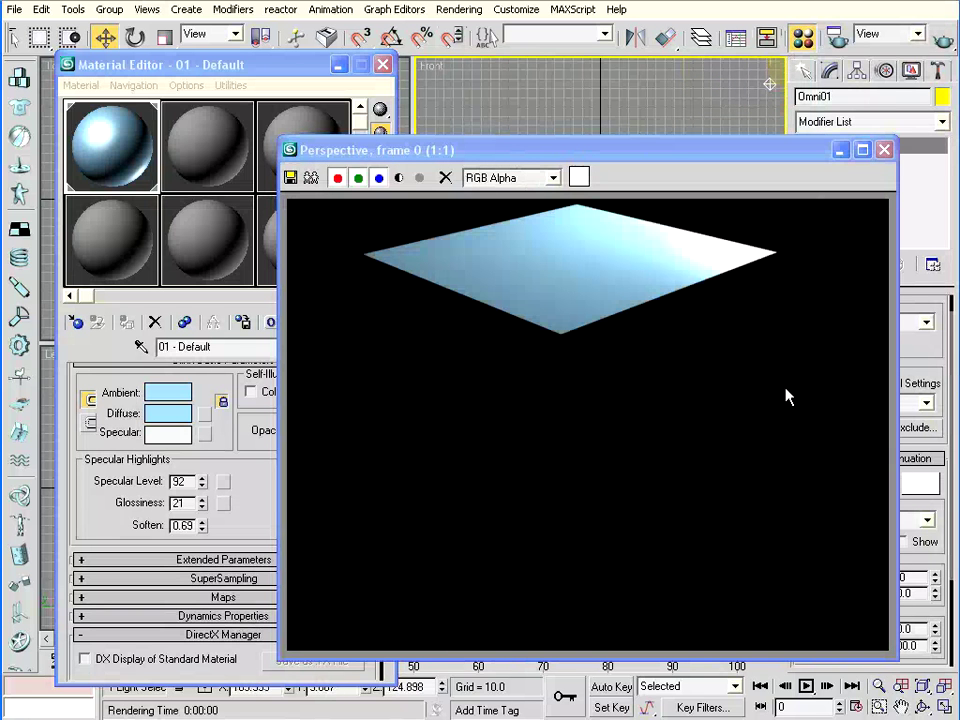
left_click_drag(656, 150, 630, 83)
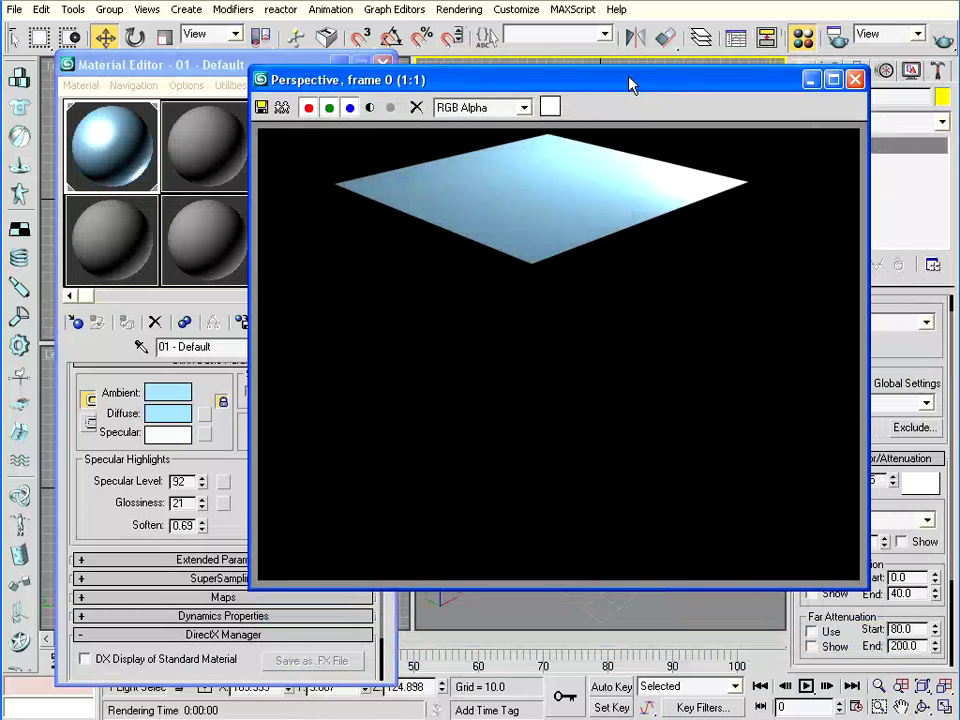
Step: Lower the light in the Front view to X 181.896, Y 3.087, Z 44.1
left_click(624, 610)
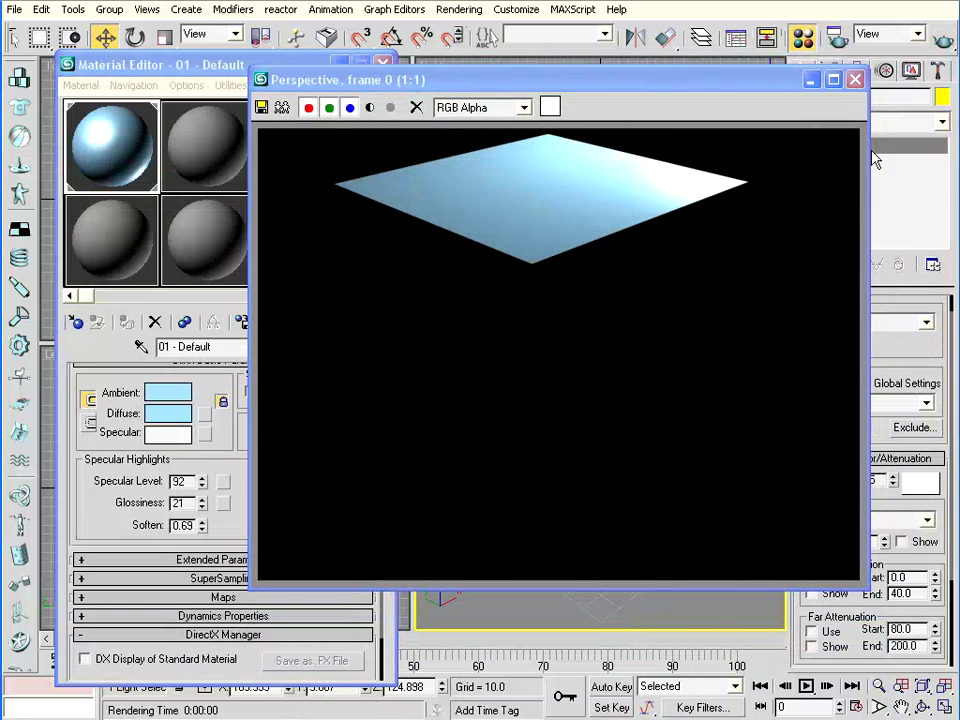
left_click(705, 38)
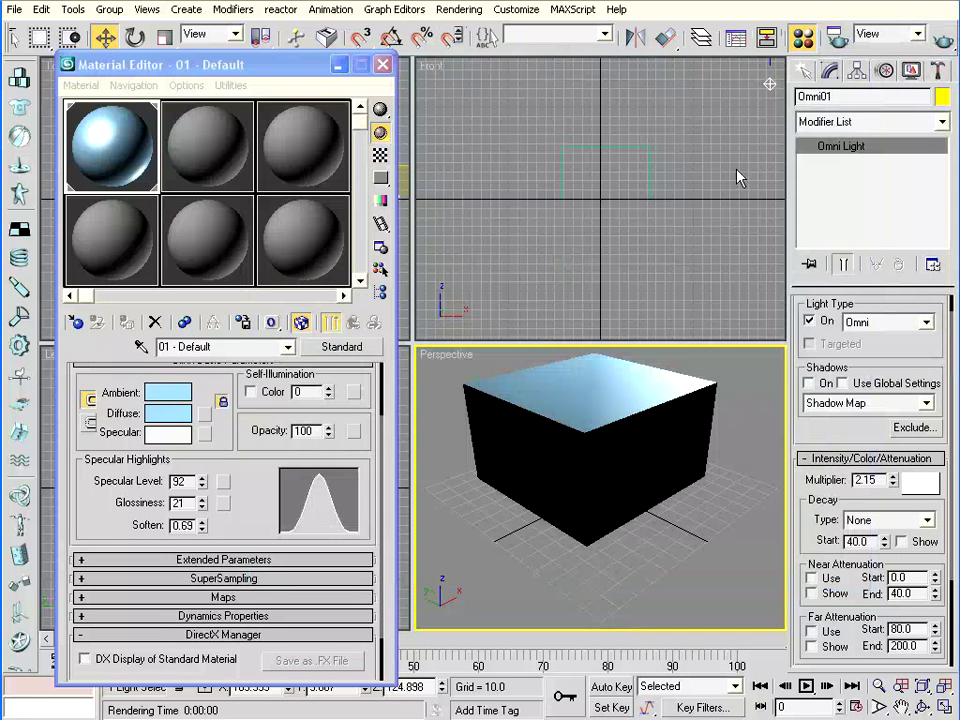
left_click(777, 84)
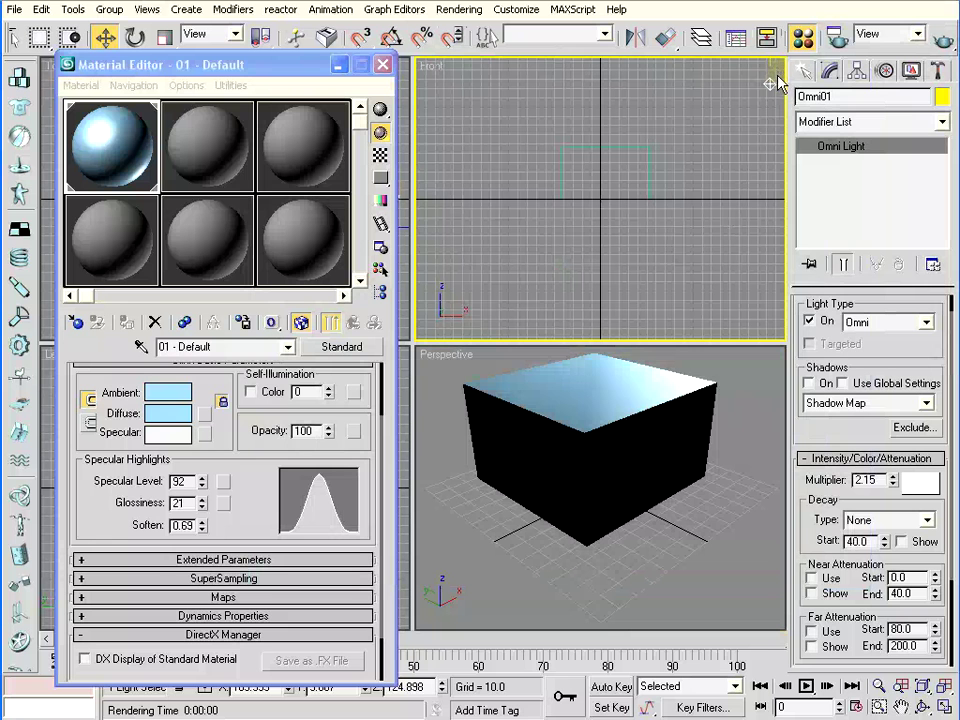
left_click_drag(769, 80, 765, 155)
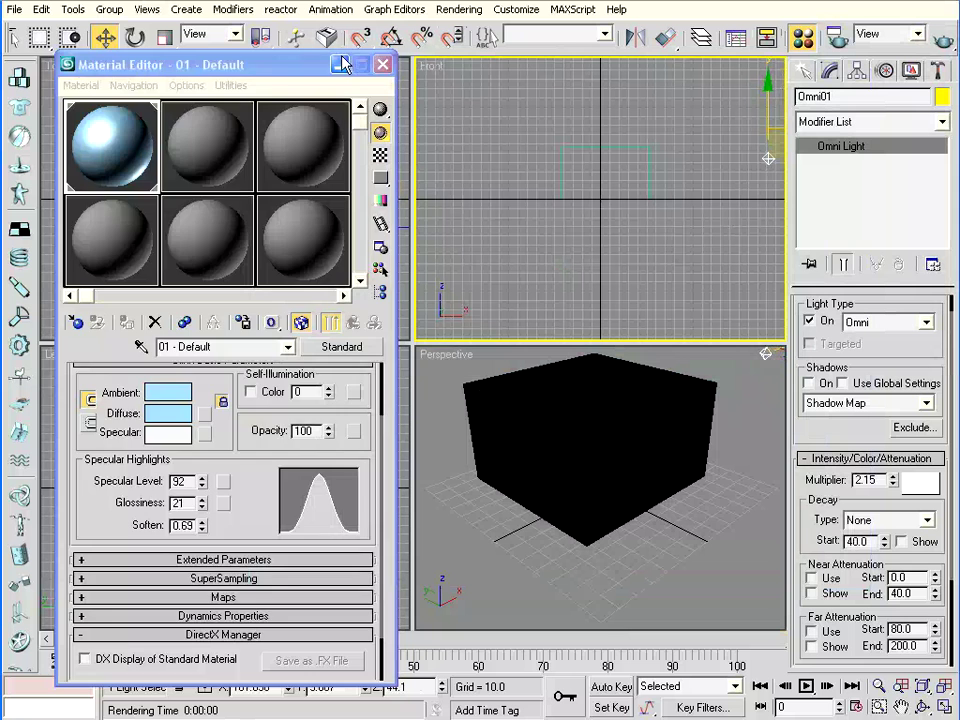
Step: Move Omni01 in front of and above the box, to X 126.355, Y -93.502, Z 97.923
key("m")
left_click(390, 195)
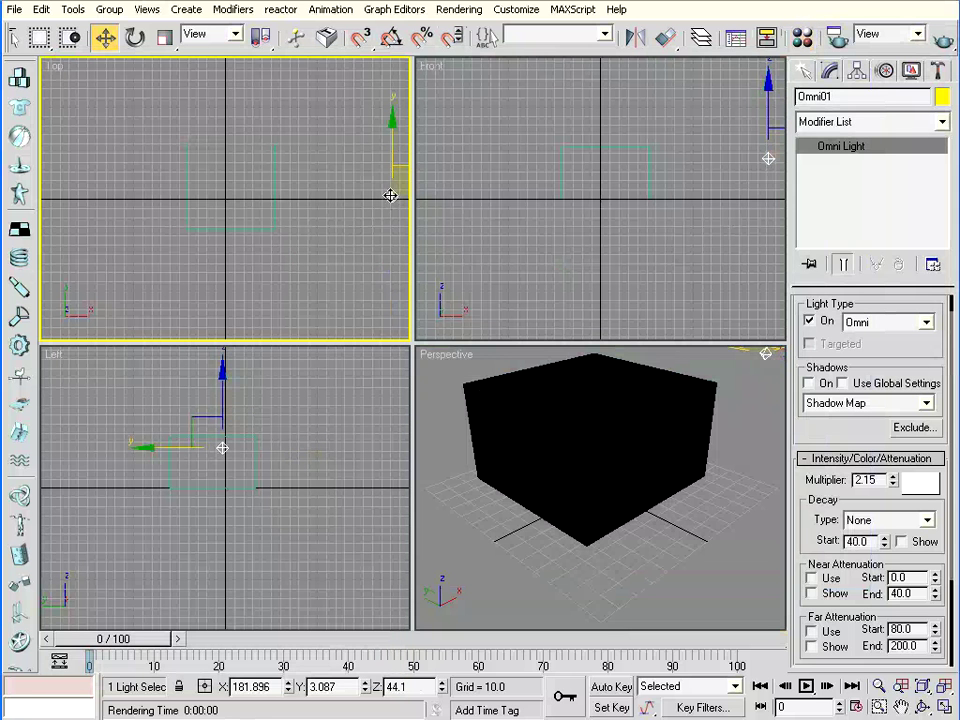
mouse_move(394, 178)
left_mouse_down()
mouse_move(371, 274)
mouse_move(350, 257)
left_mouse_up()
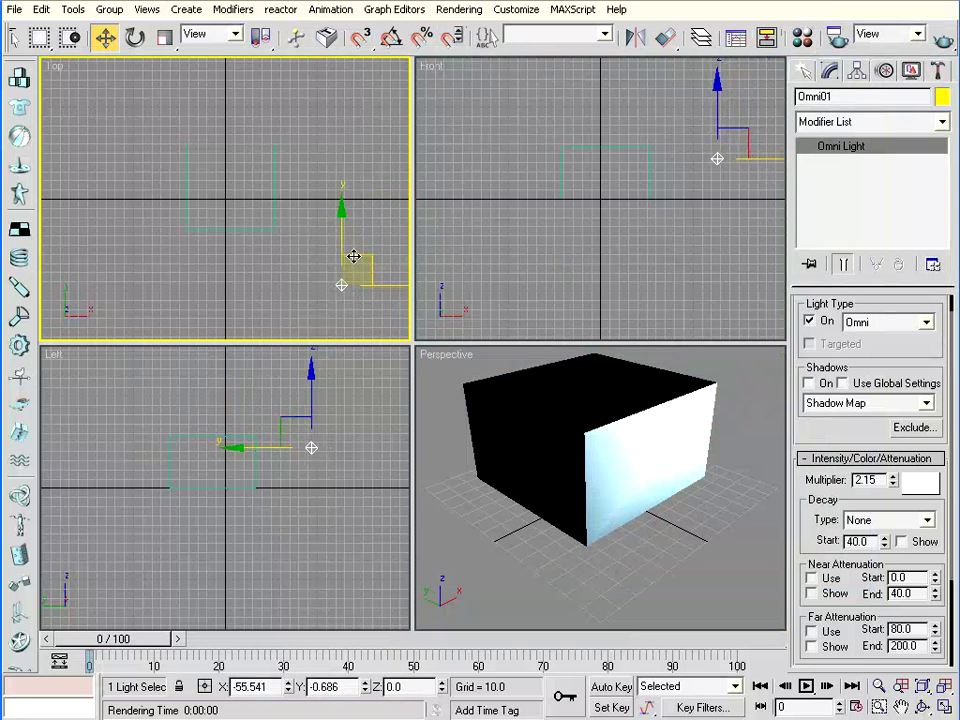
left_click(713, 113)
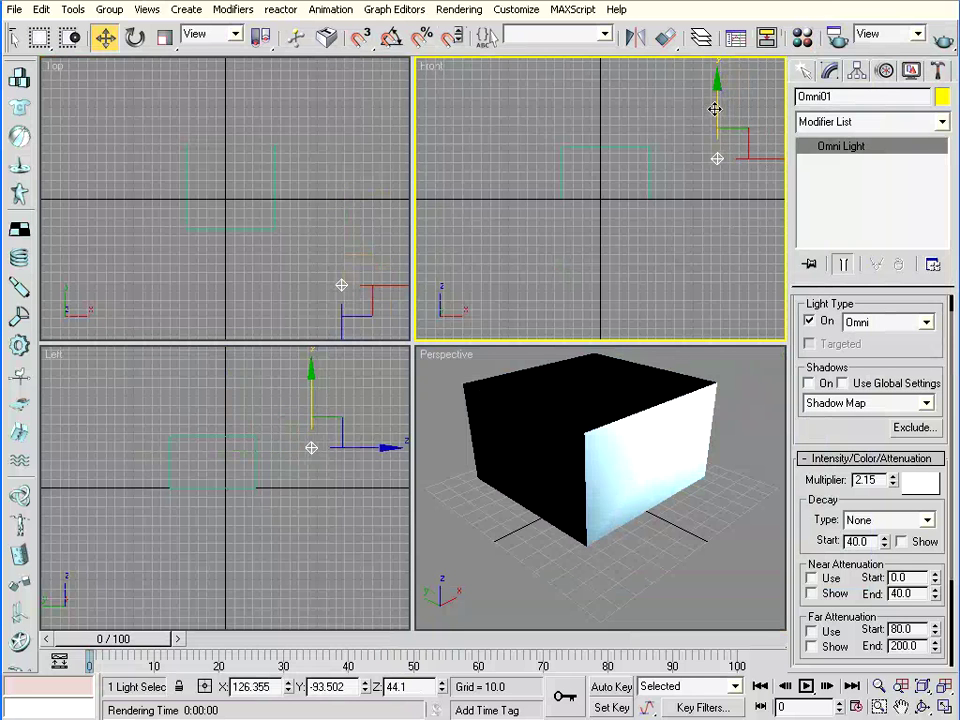
left_click_drag(714, 109, 714, 86)
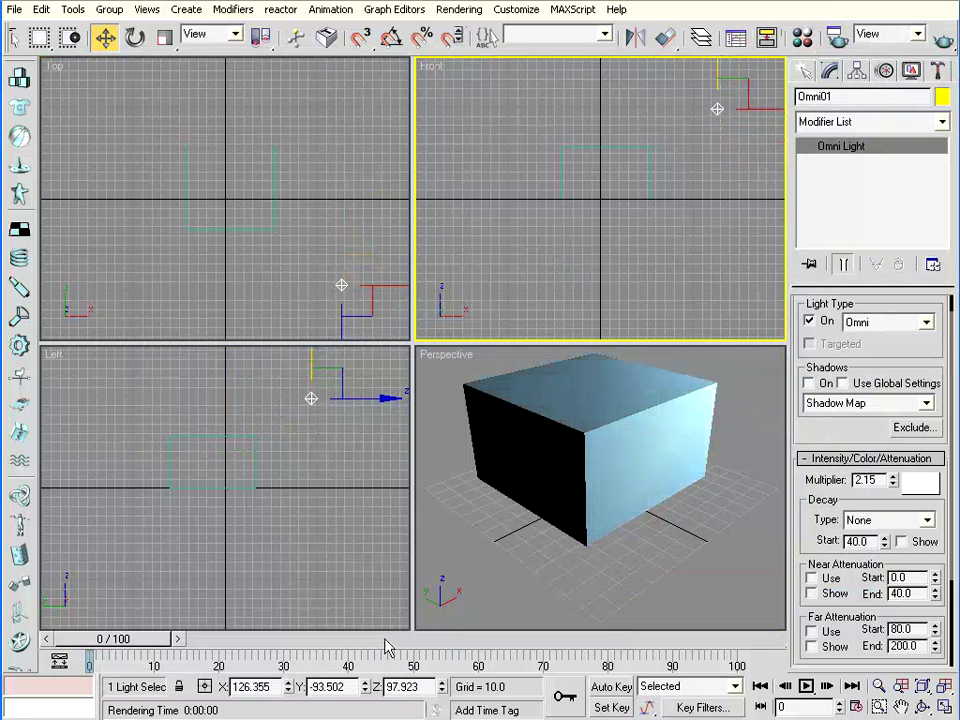
Step: Render the lit box from the Front and Perspective views and reopen the Material Editor
key("shift+q")
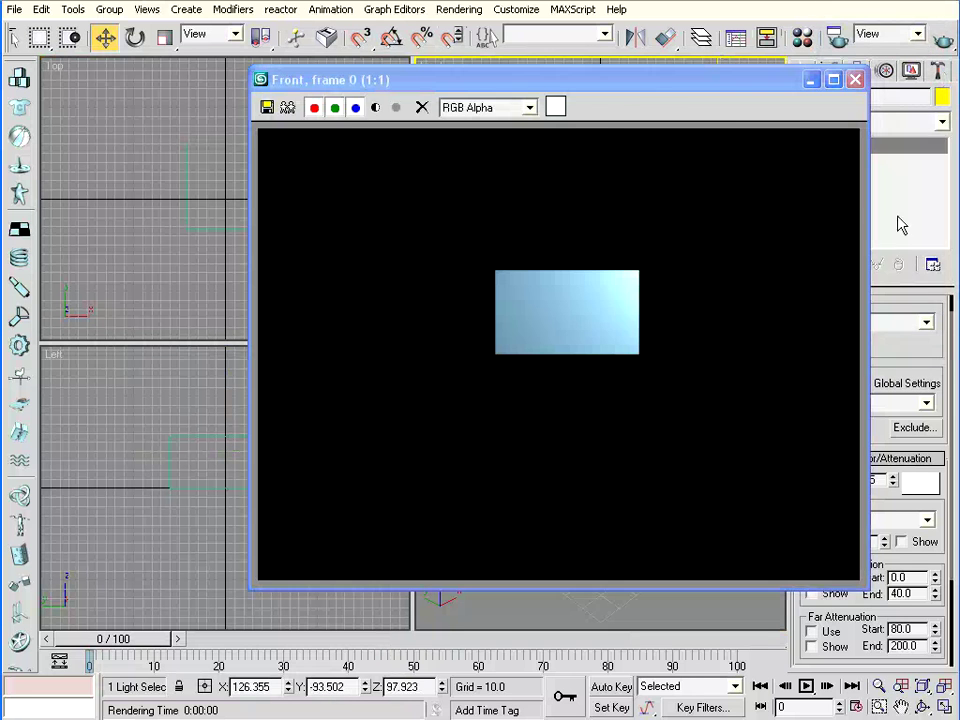
left_click(638, 604)
left_click(944, 43)
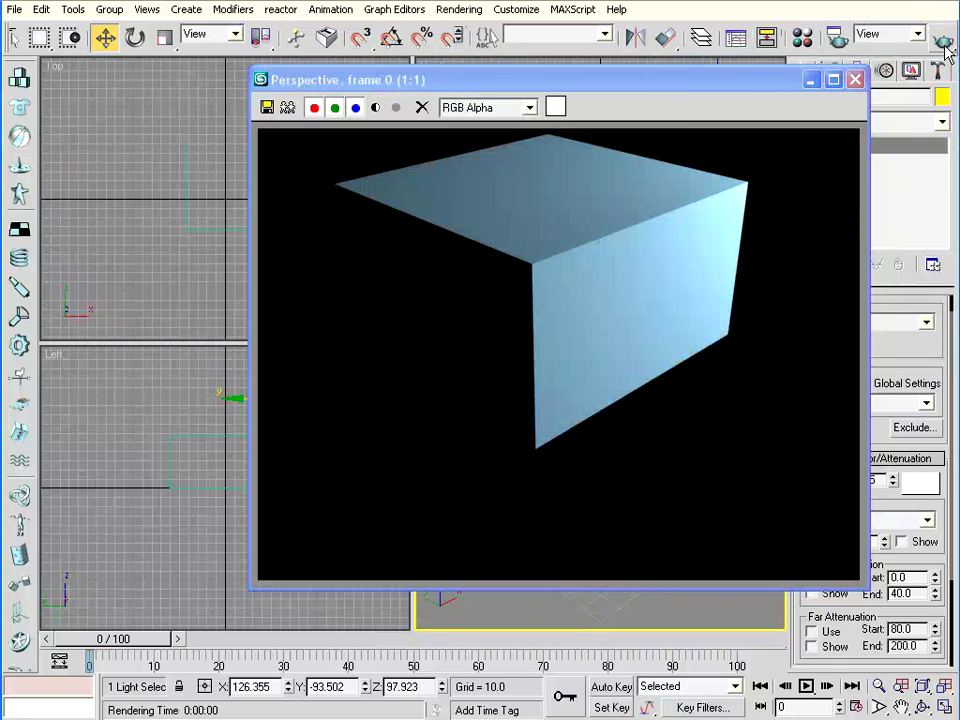
key("m")
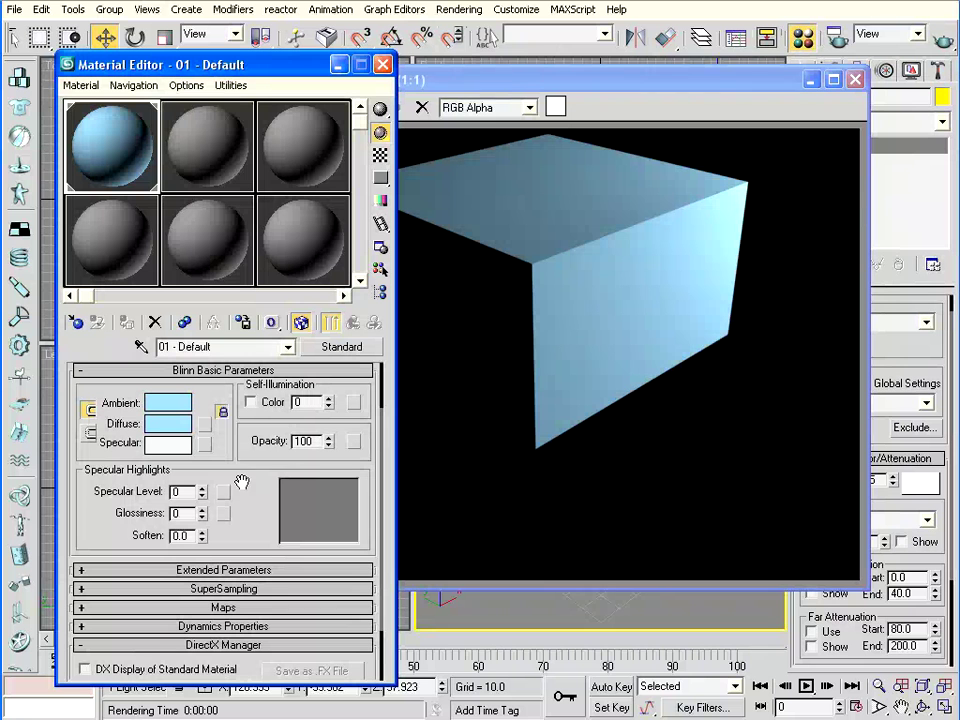
right_click(330, 443)
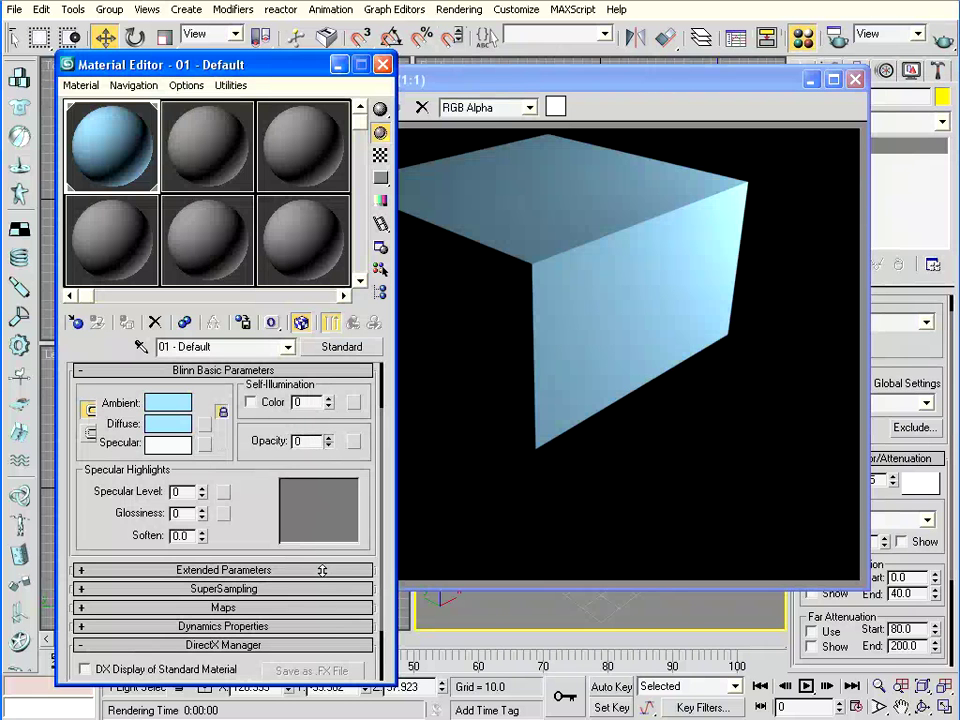
left_click(943, 40)
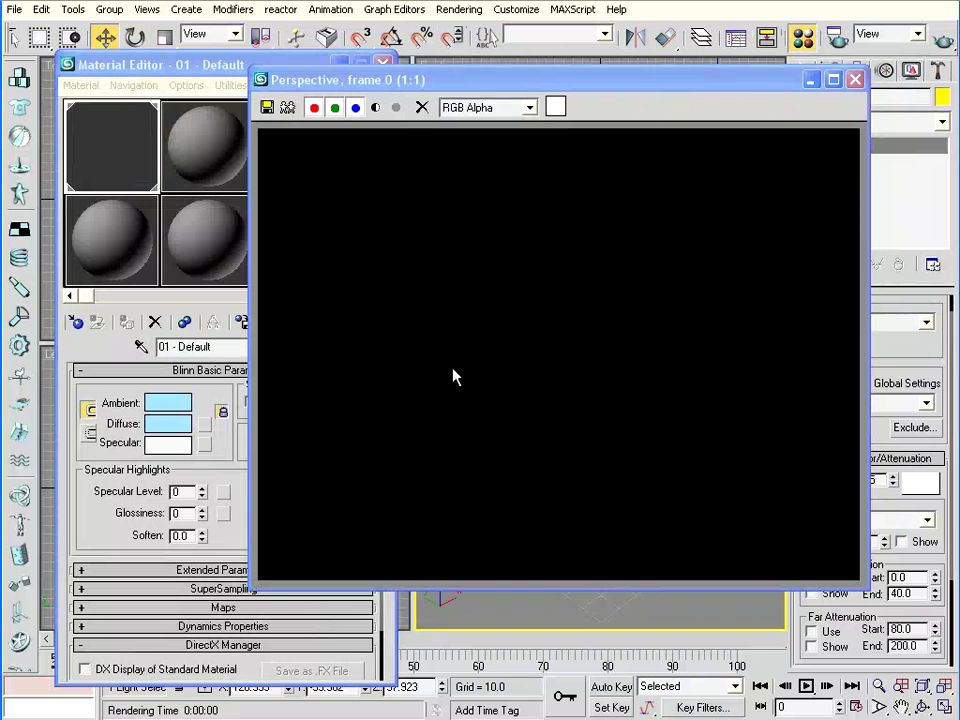
left_click(243, 500)
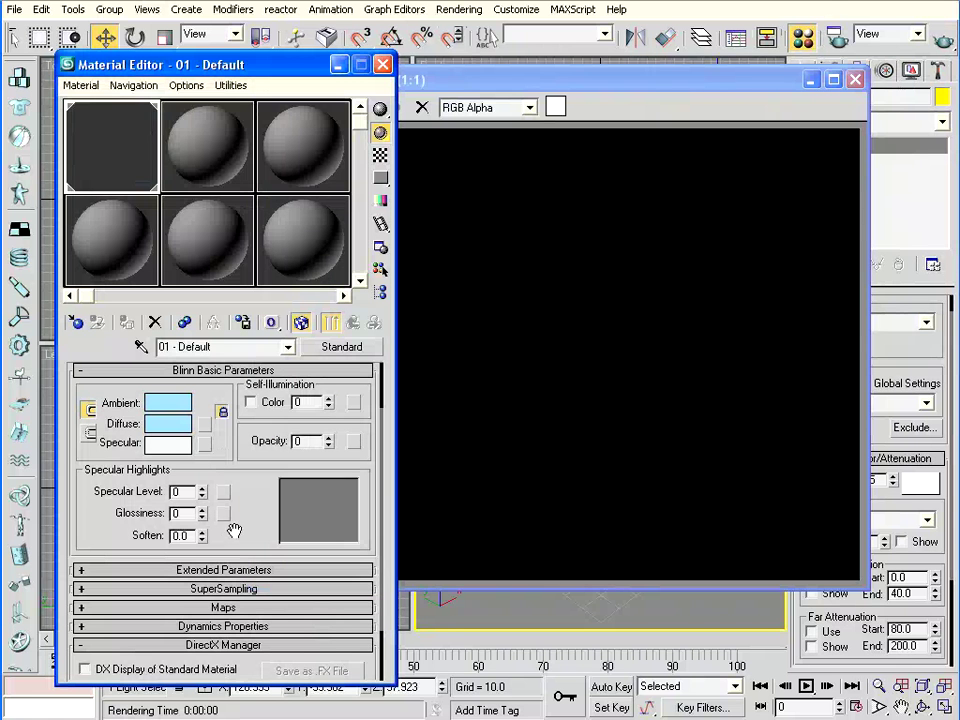
left_click_drag(330, 443, 330, 400)
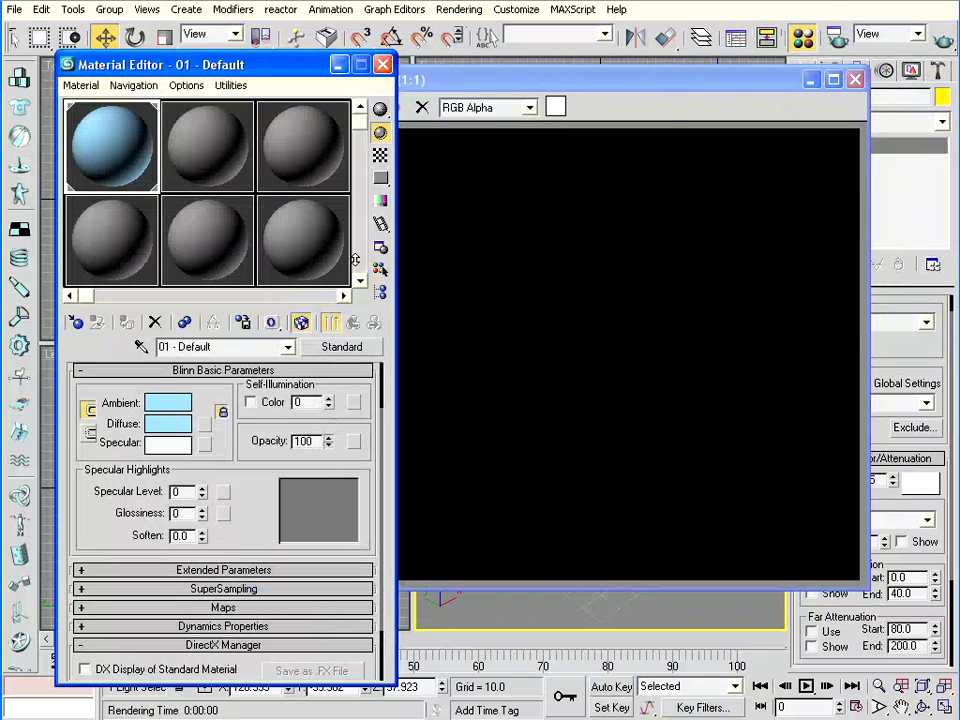
Step: Turn on colour self-illumination with a gold colour and render the glowing box
left_click(250, 402)
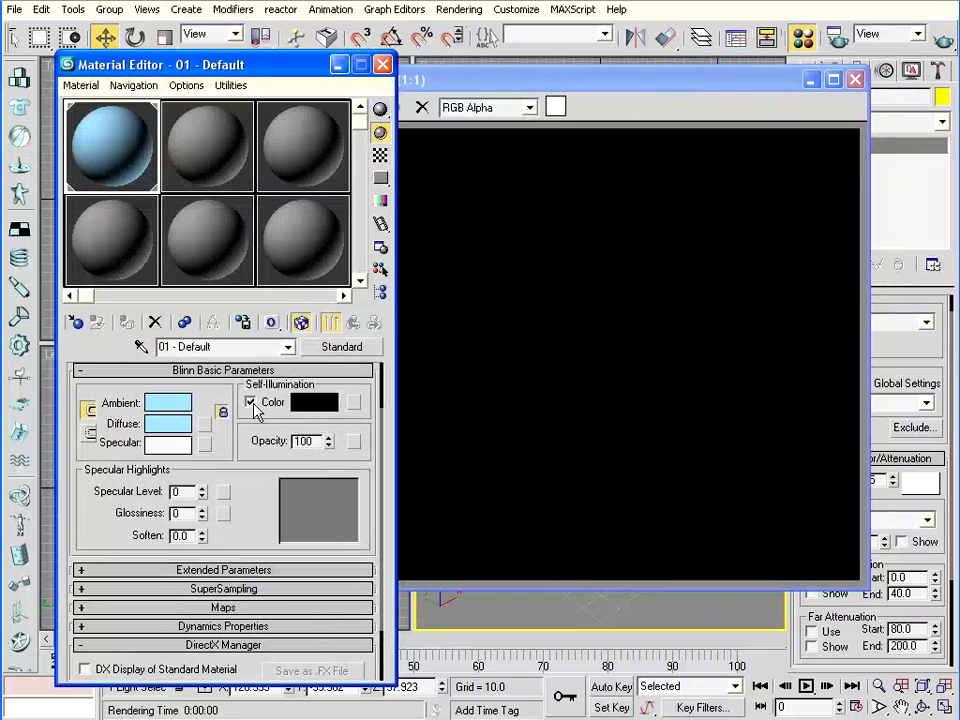
left_click(943, 38)
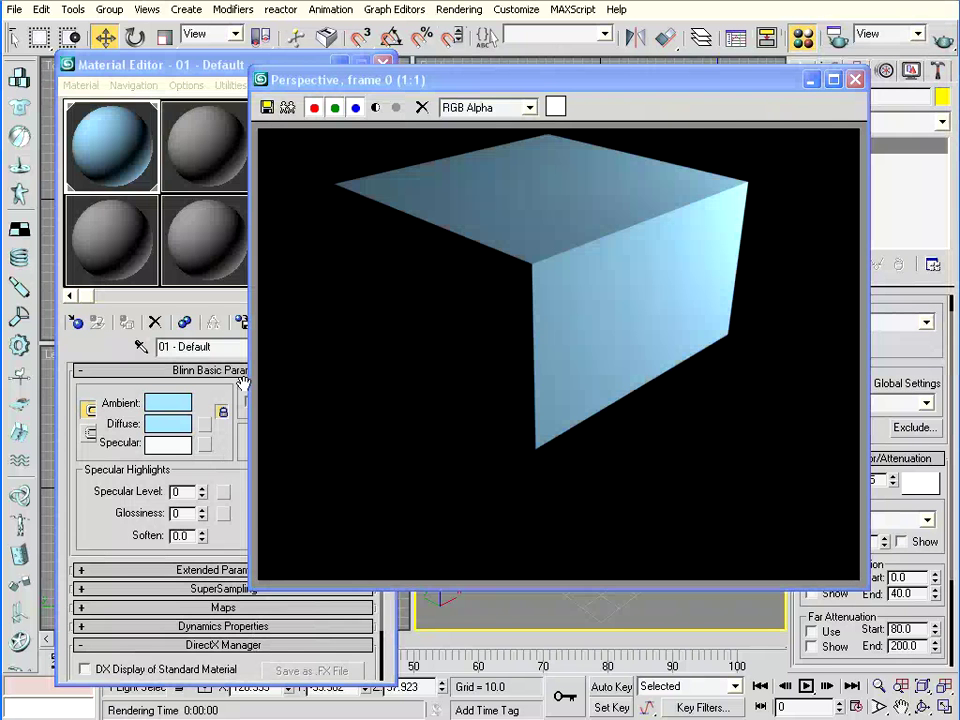
left_click(227, 470)
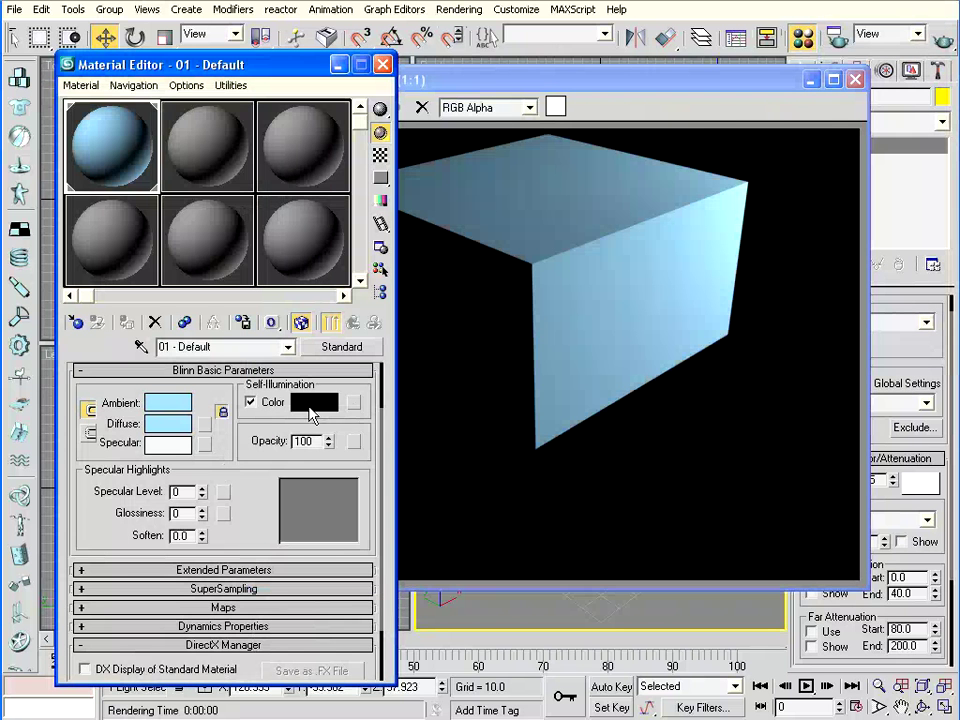
left_click(314, 402)
left_click(272, 345)
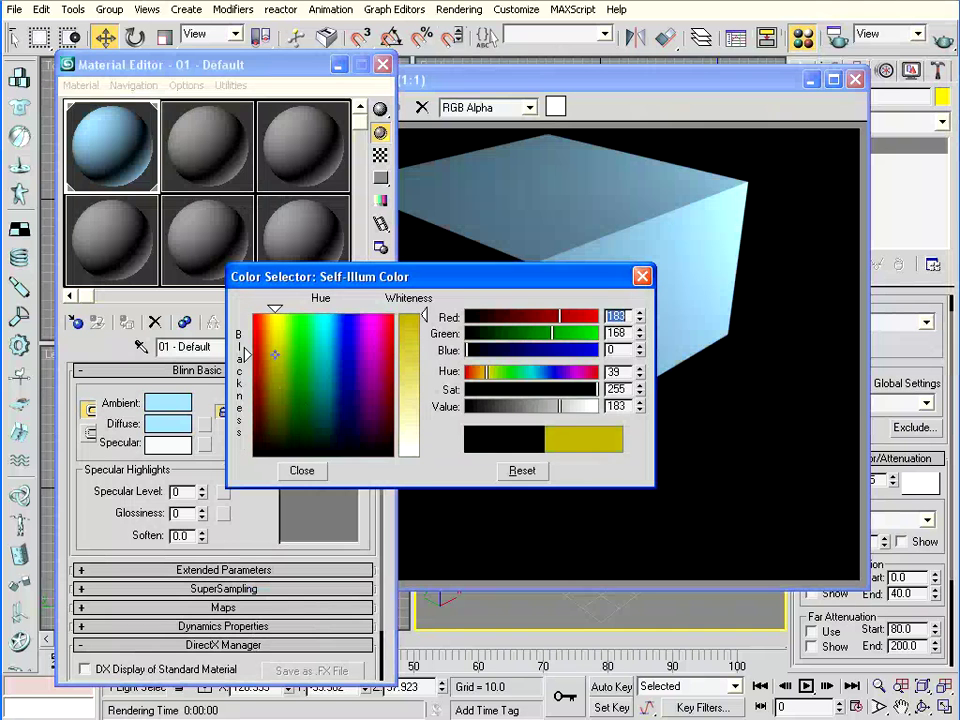
left_click(312, 470)
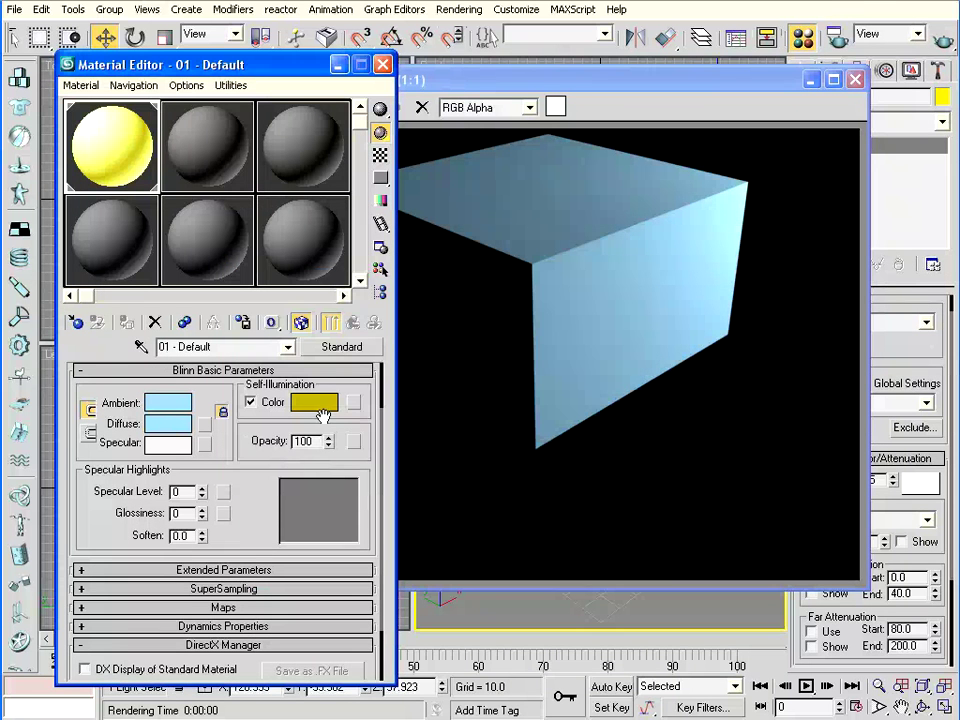
left_click(944, 44)
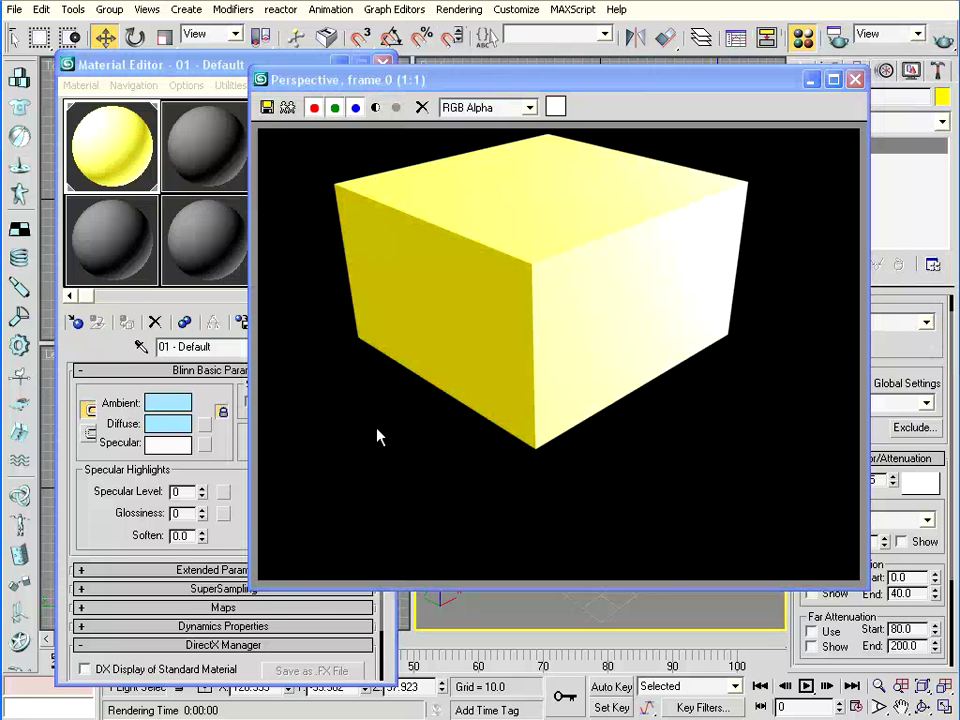
Step: Lower the material's opacity to 19 and render the dim olive-yellow box
left_click(224, 525)
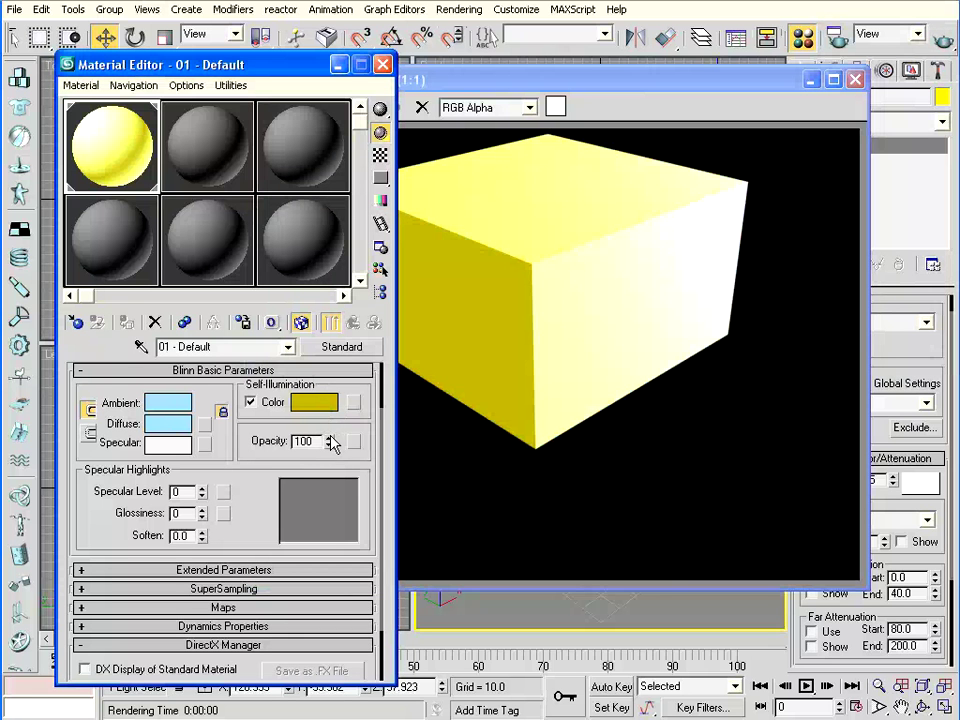
mouse_move(331, 444)
left_mouse_down()
mouse_move(331, 519)
mouse_move(332, 511)
left_mouse_up()
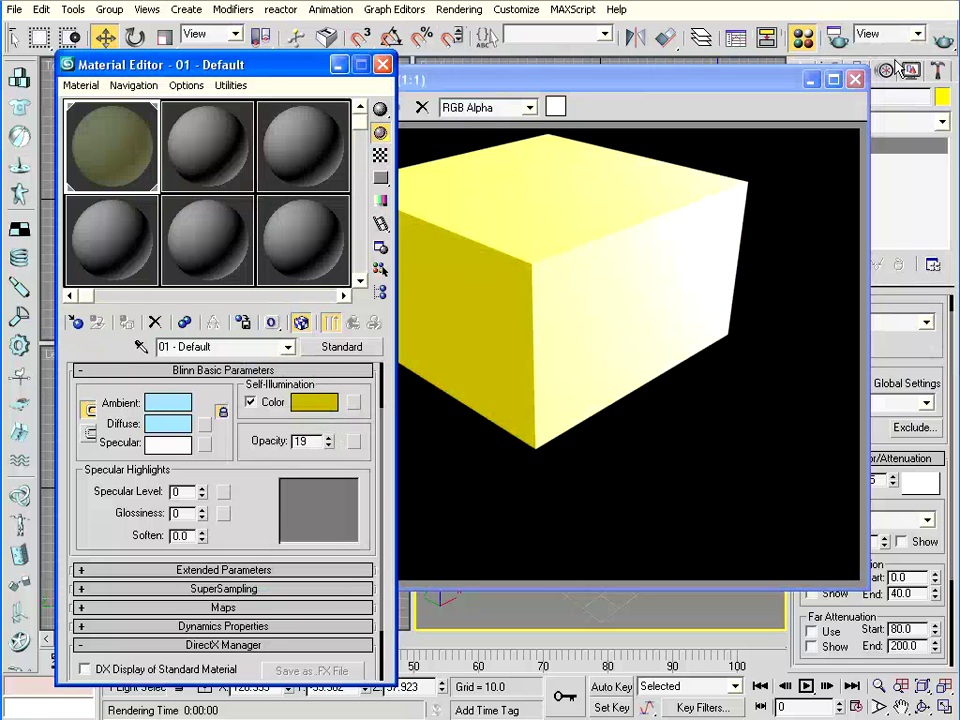
left_click(944, 38)
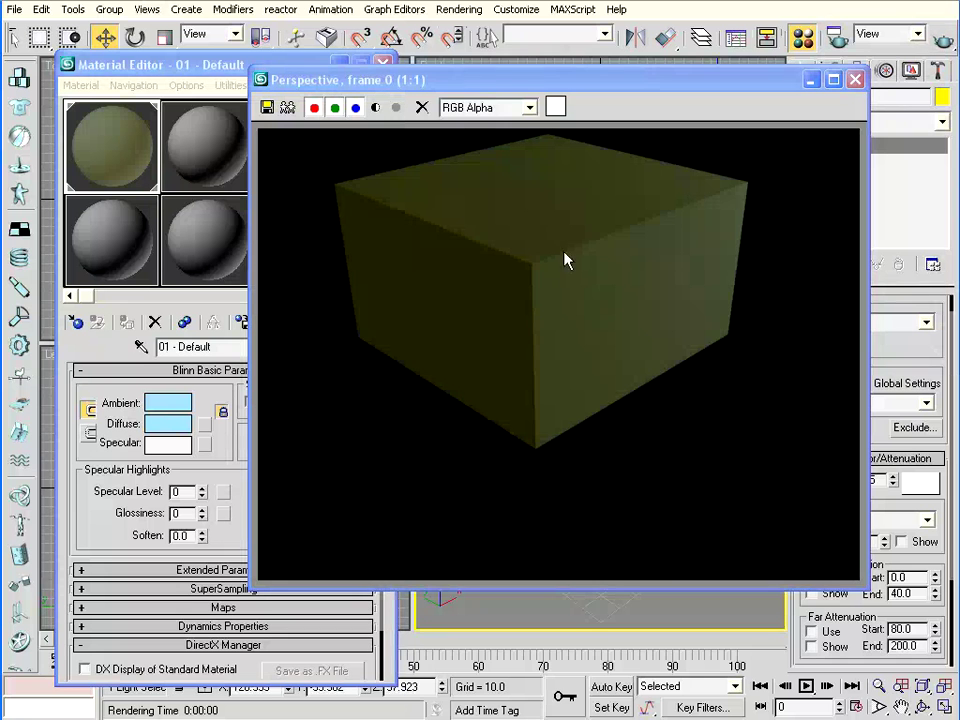
left_click(215, 473)
Step: Raise specular level to 78 and glossiness to 46, rendering after each change
left_click_drag(202, 495, 202, 410)
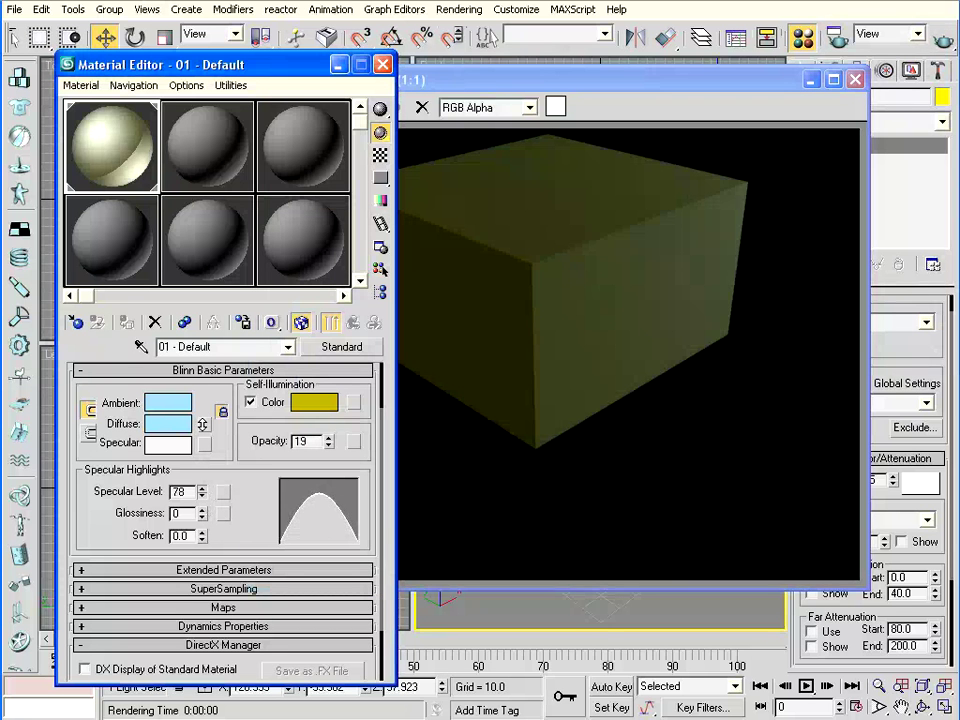
left_click(941, 42)
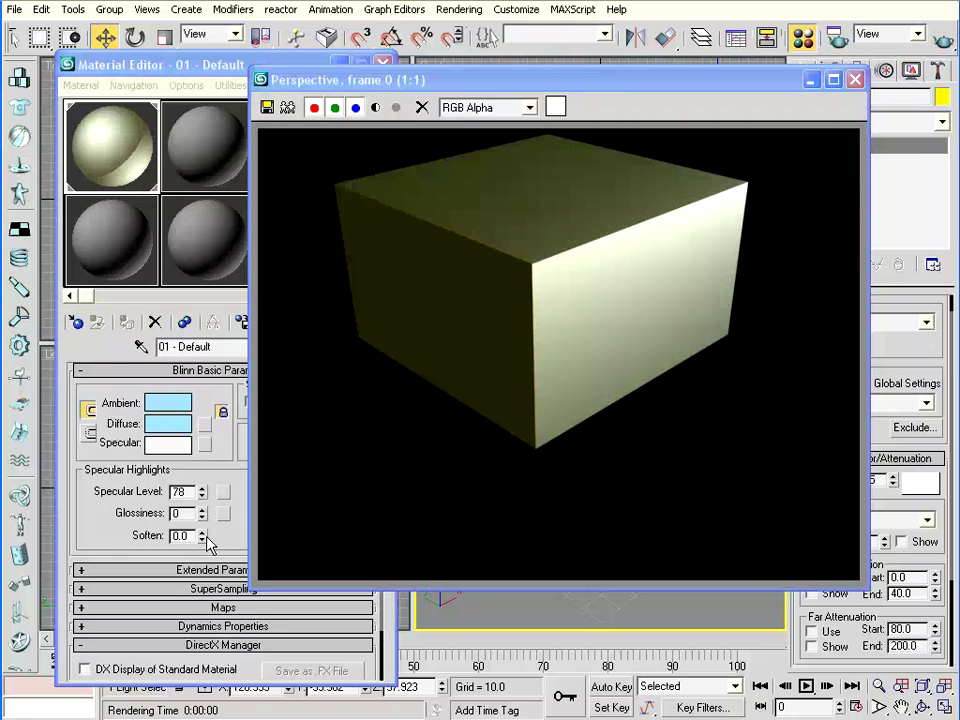
left_click_drag(202, 513, 202, 470)
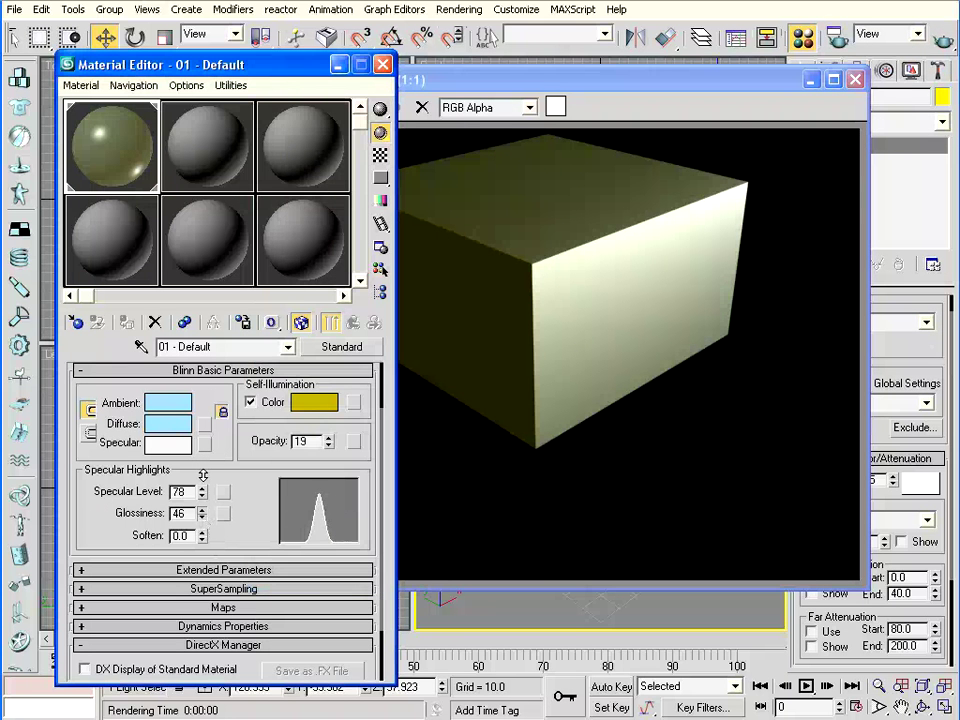
left_click(943, 40)
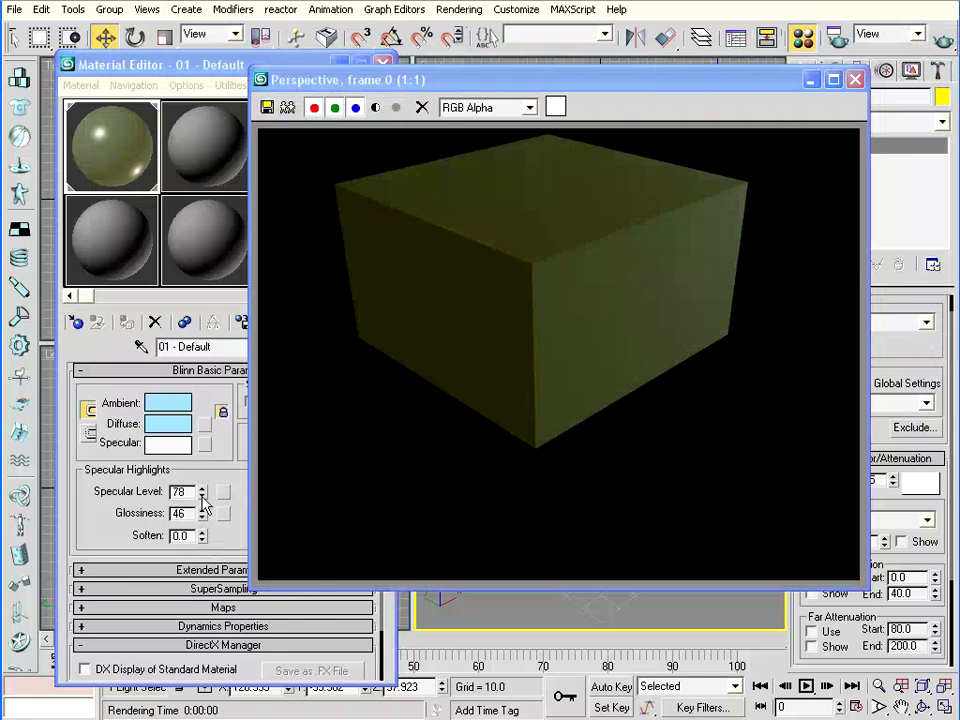
Step: Set specular level 103 and soften 0.62, try opacity 58, then lower it and re-render
left_click_drag(202, 495, 207, 530)
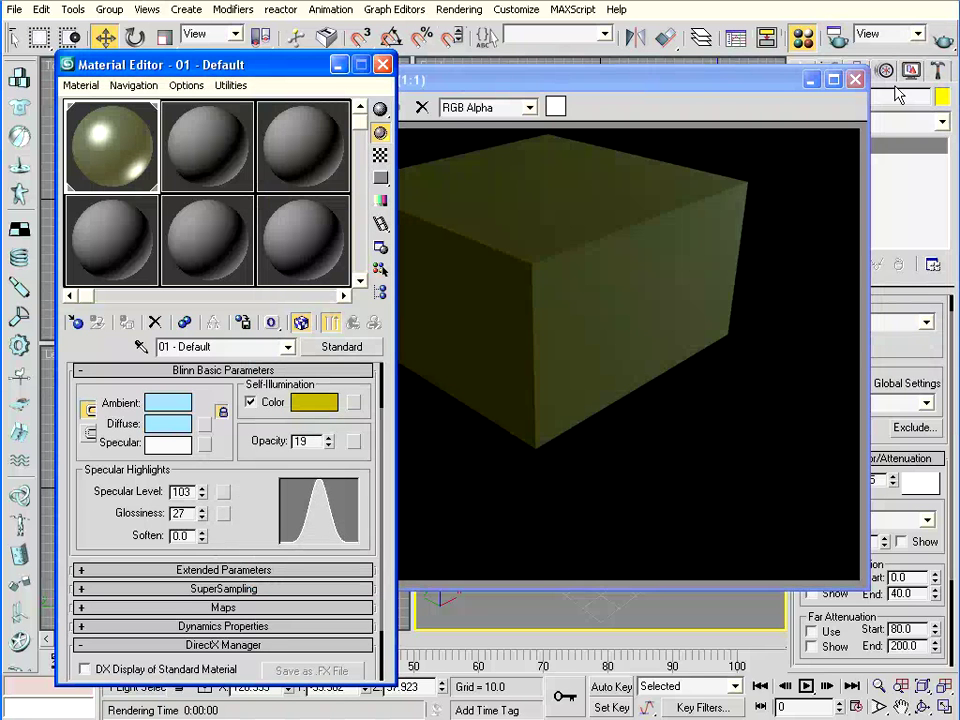
left_click(618, 185)
left_click_drag(202, 536, 203, 520)
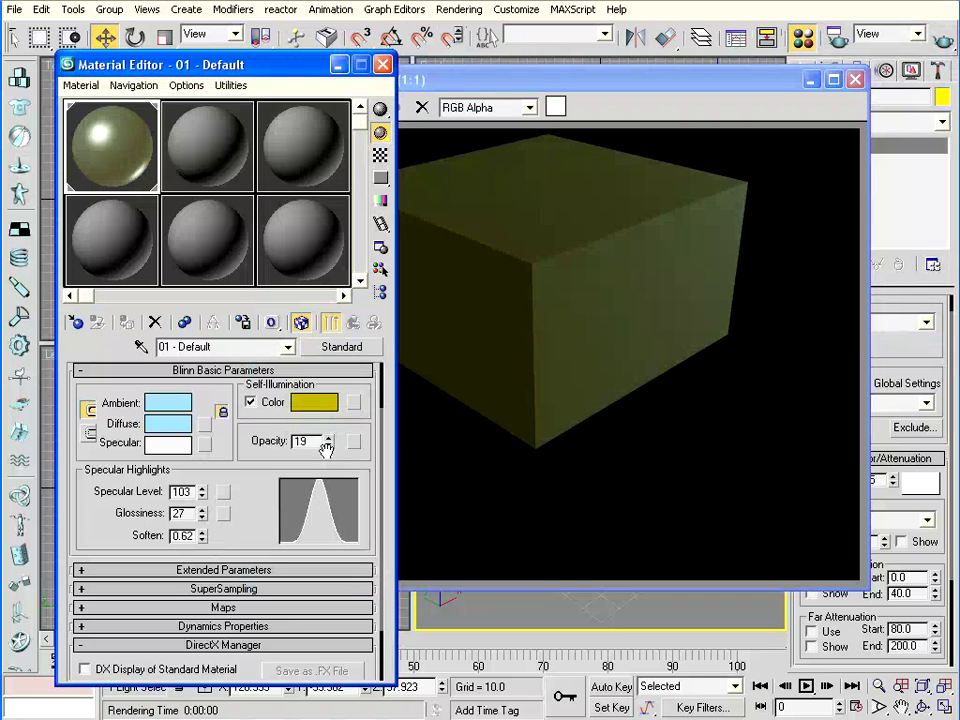
left_click_drag(330, 450, 330, 418)
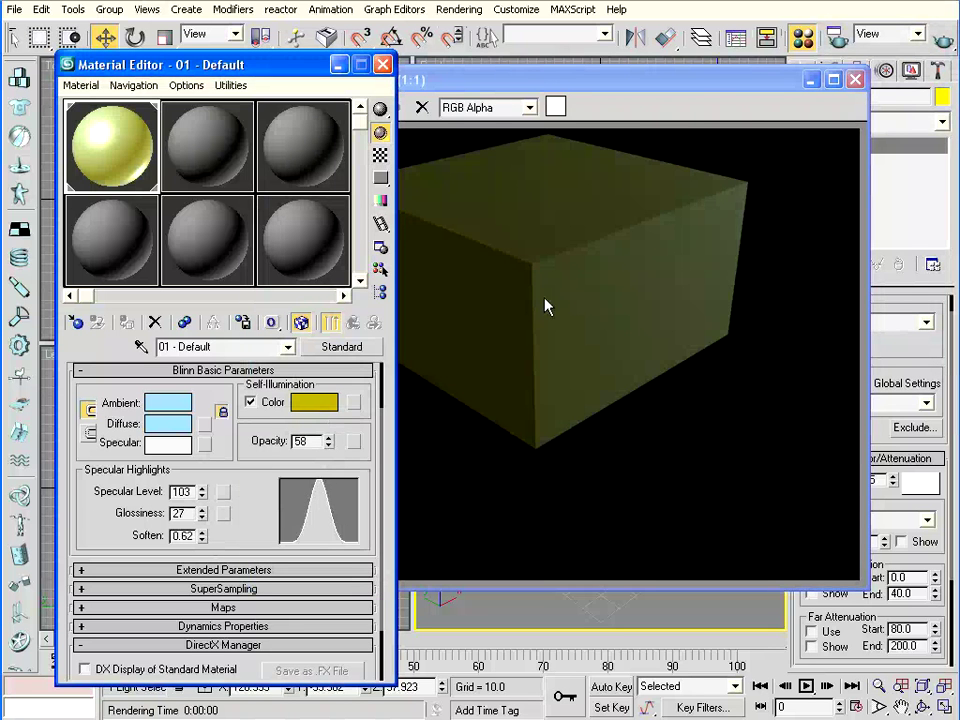
left_click(940, 42)
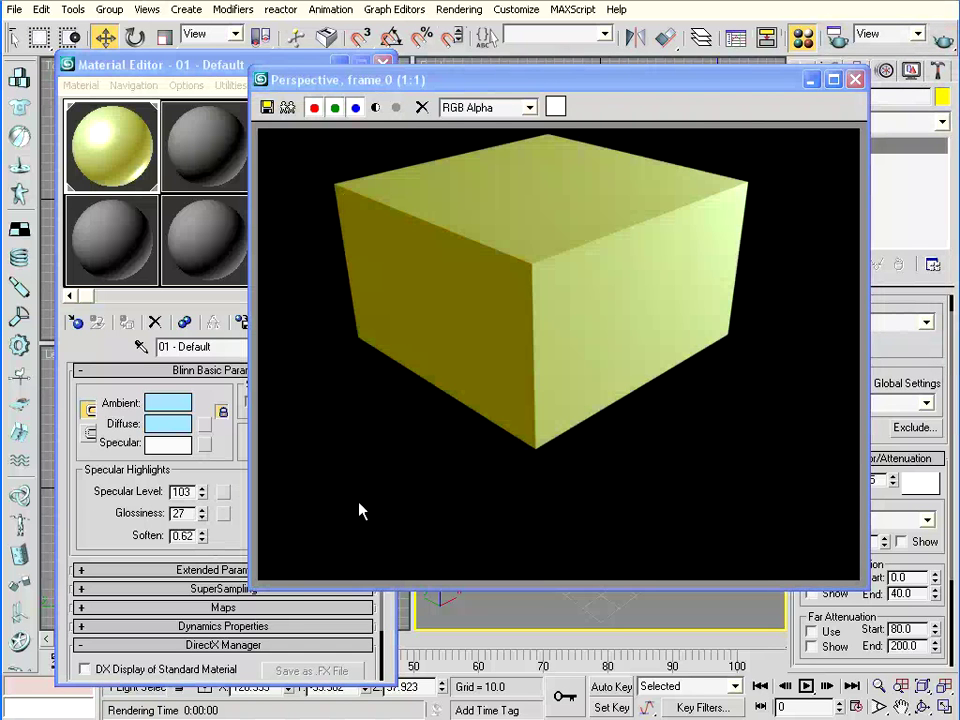
left_click(212, 527)
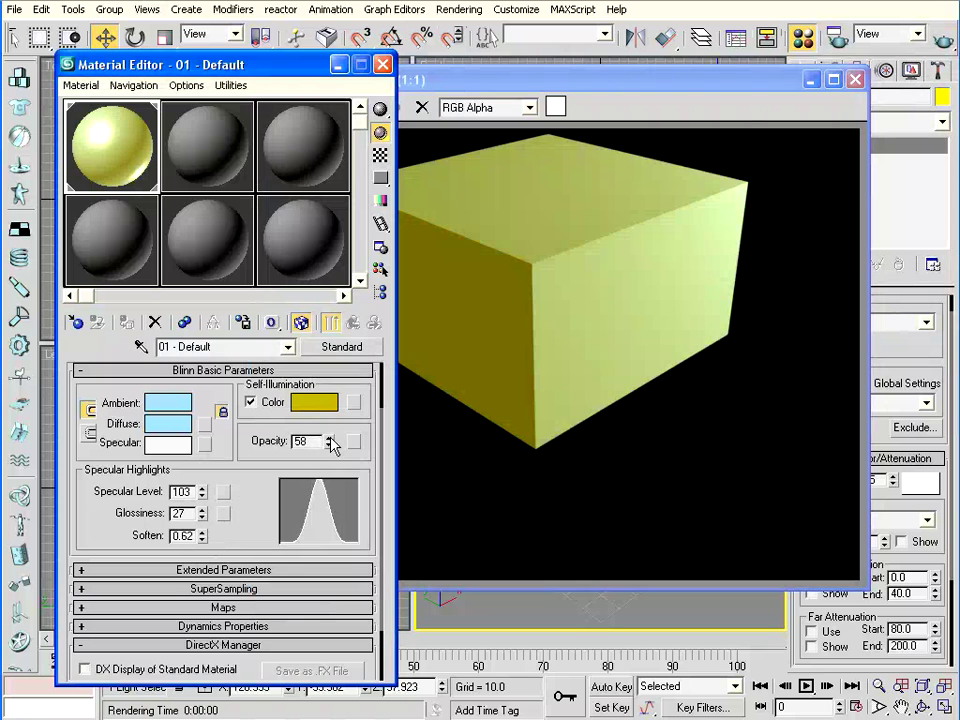
left_click_drag(332, 445, 332, 462)
key("shift+q")
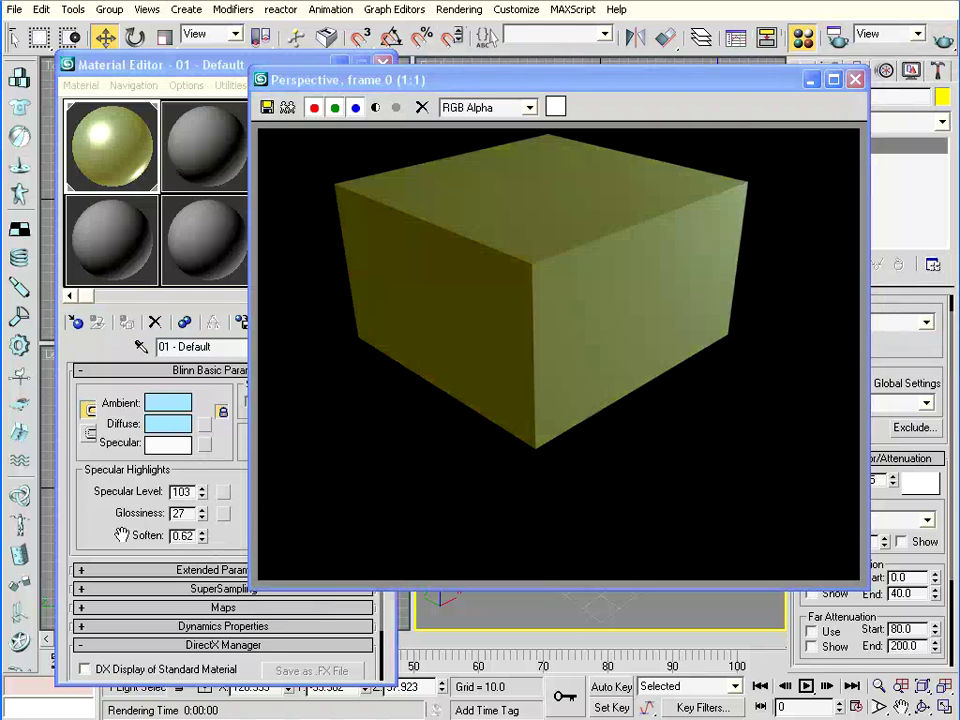
Step: Expand the Extended Parameters, SuperSampling and Maps rollouts, showing map channels all set to None
left_click(78, 401)
scroll(104, 453, "down", 2)
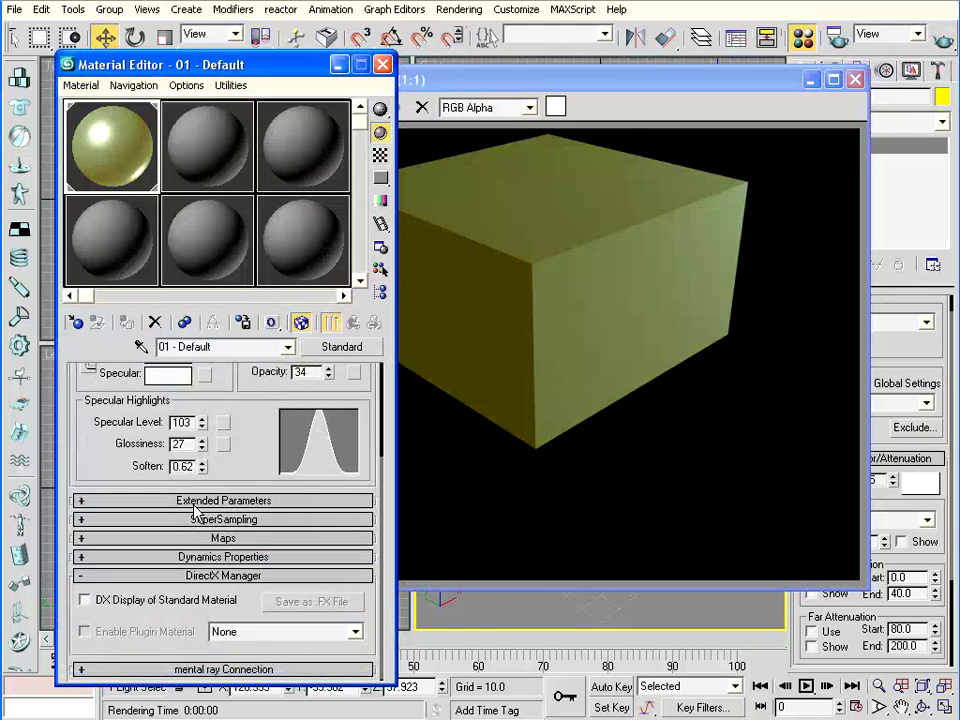
left_click(215, 500)
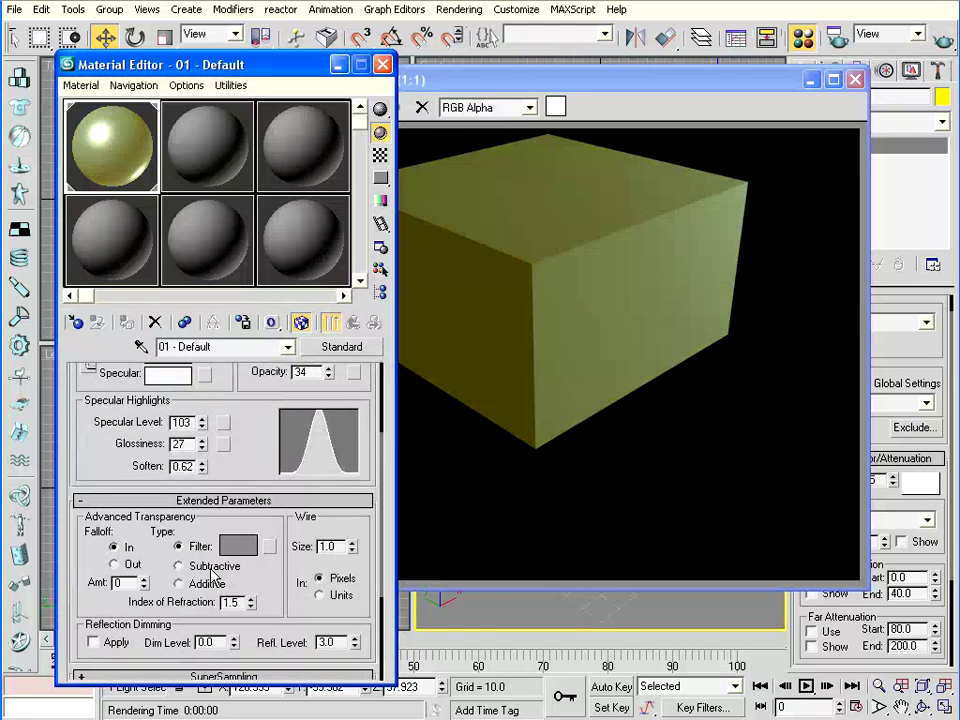
scroll(272, 447, "down", 4)
scroll(272, 447, "down", 1)
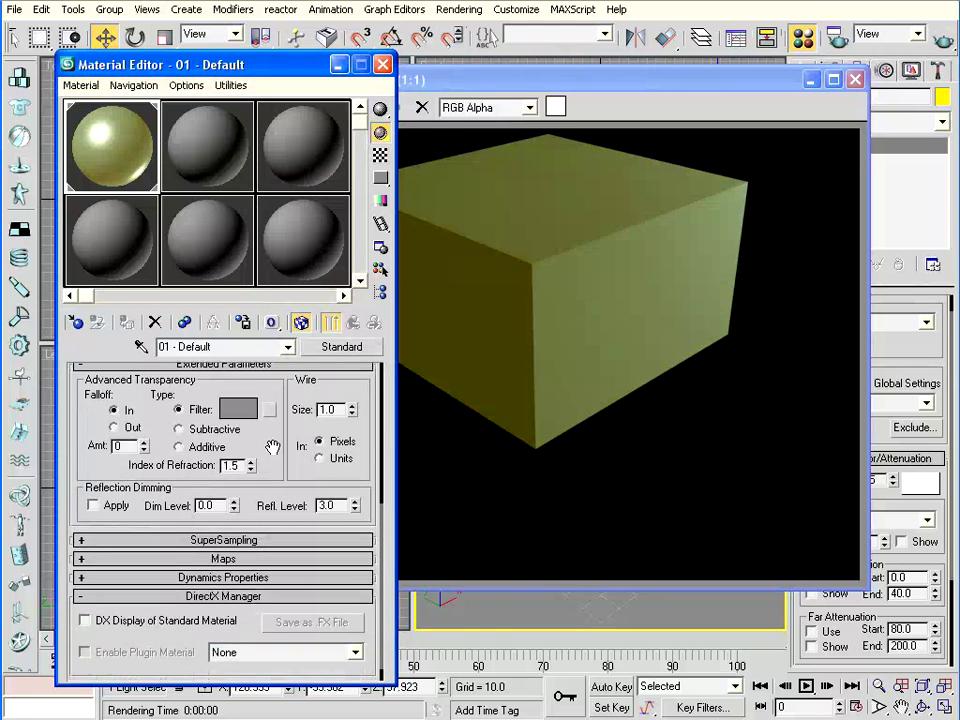
left_click(228, 540)
left_click_drag(306, 583, 306, 461)
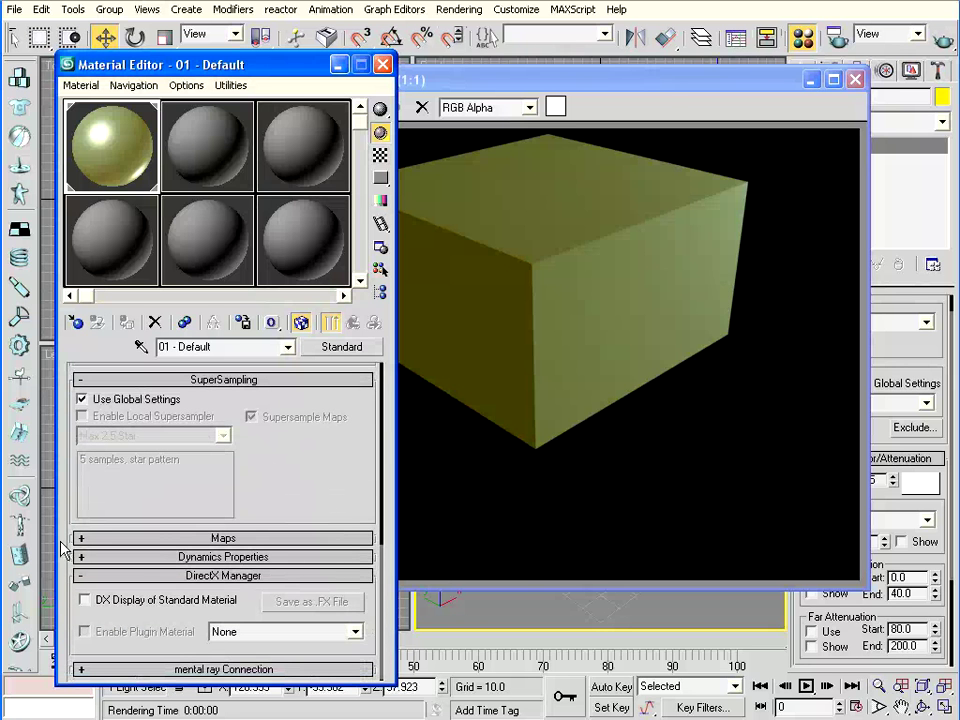
left_click(210, 540)
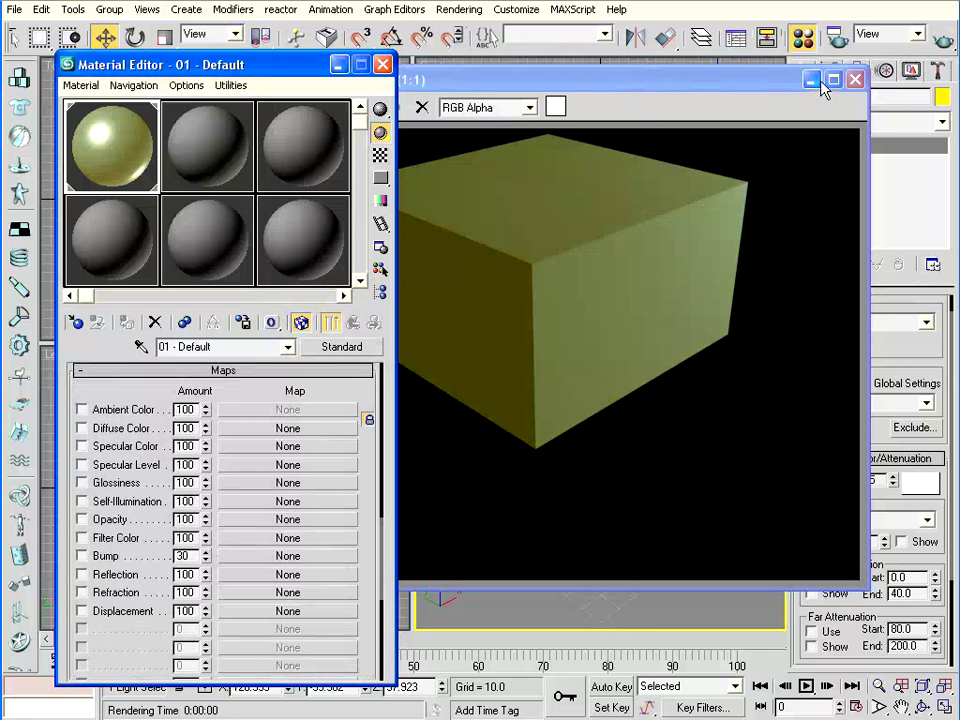
Step: Pan the Perspective view and draw a sphere right of the box in the Front viewport
left_click(855, 79)
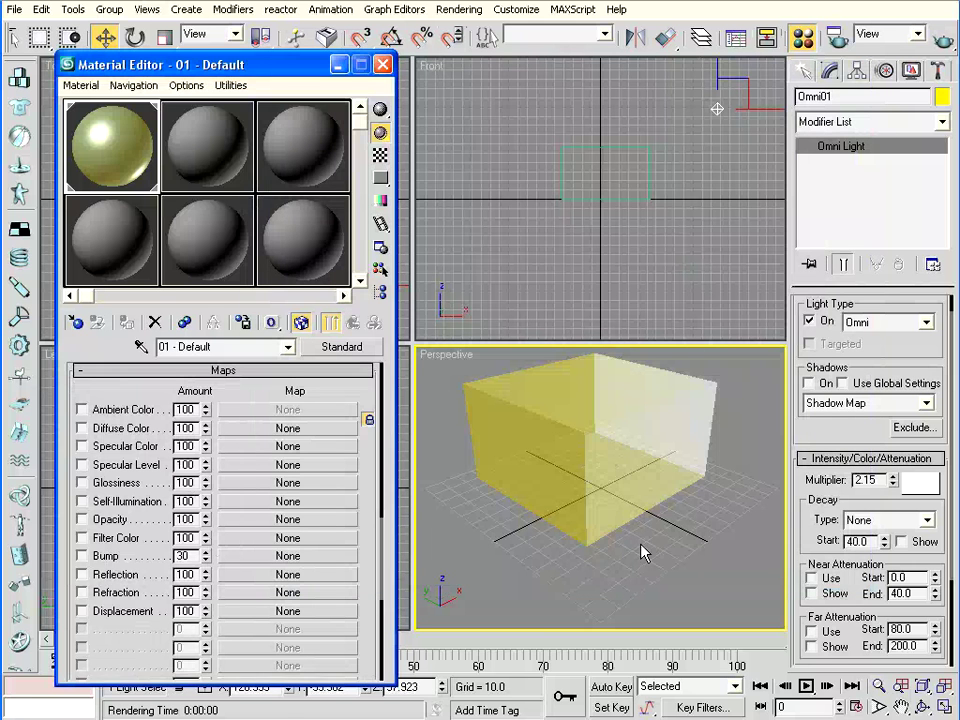
key("ctrl+p")
left_click_drag(579, 418, 555, 482)
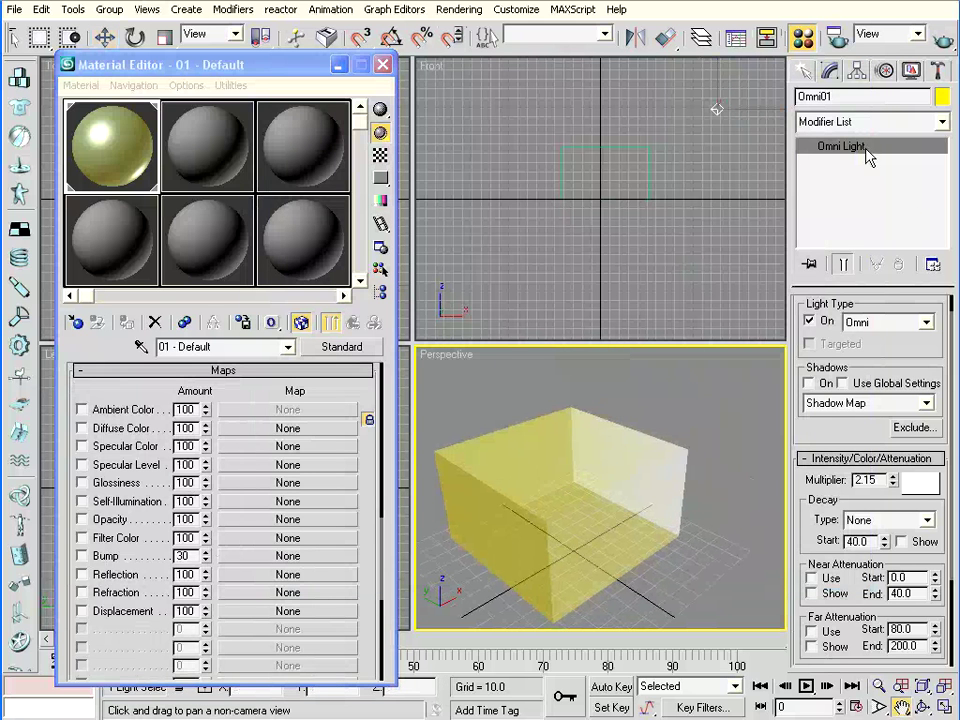
left_click(804, 70)
left_click(809, 101)
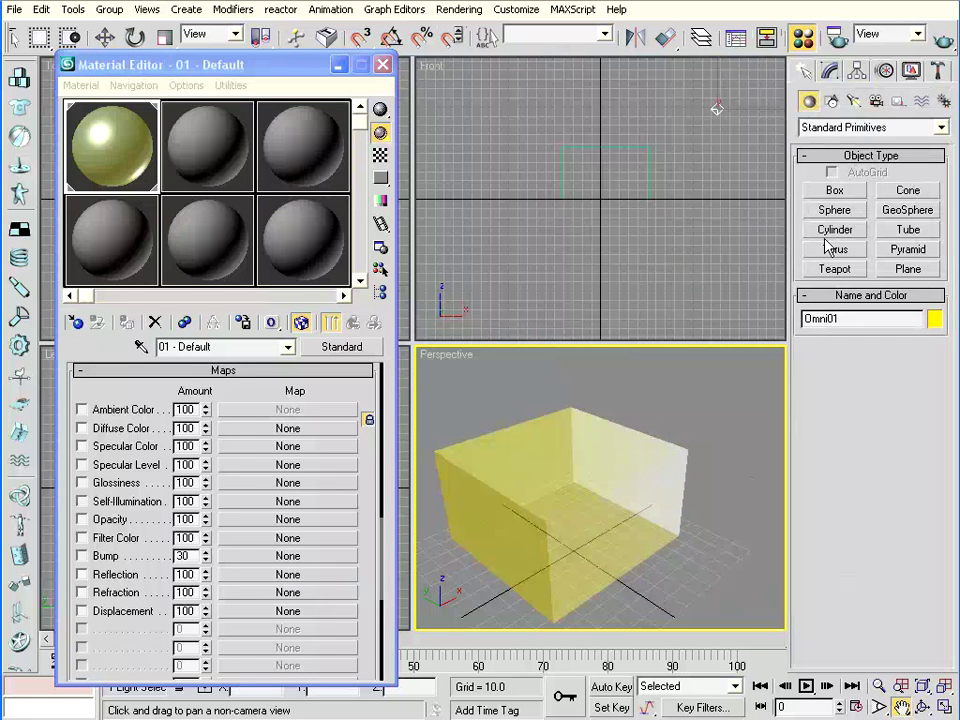
left_click(835, 211)
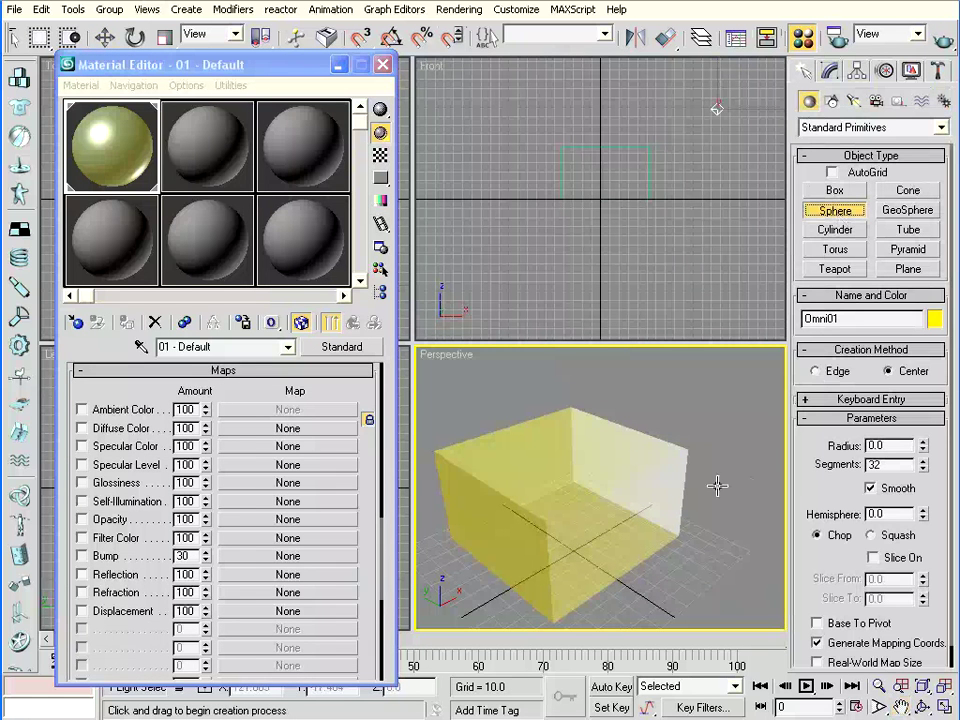
left_click_drag(716, 152, 738, 160)
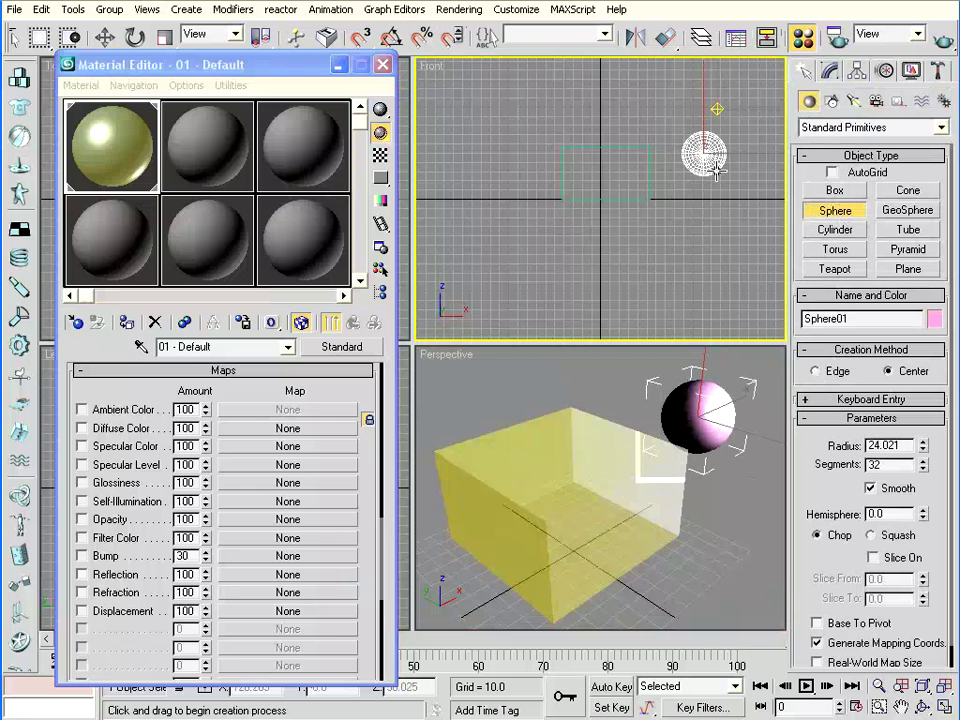
Step: Move Sphere01 beside the box's front-right corner, to about X 57.5, Y -66.3, Z 26.8
left_click(102, 36)
left_click_drag(728, 130, 708, 140)
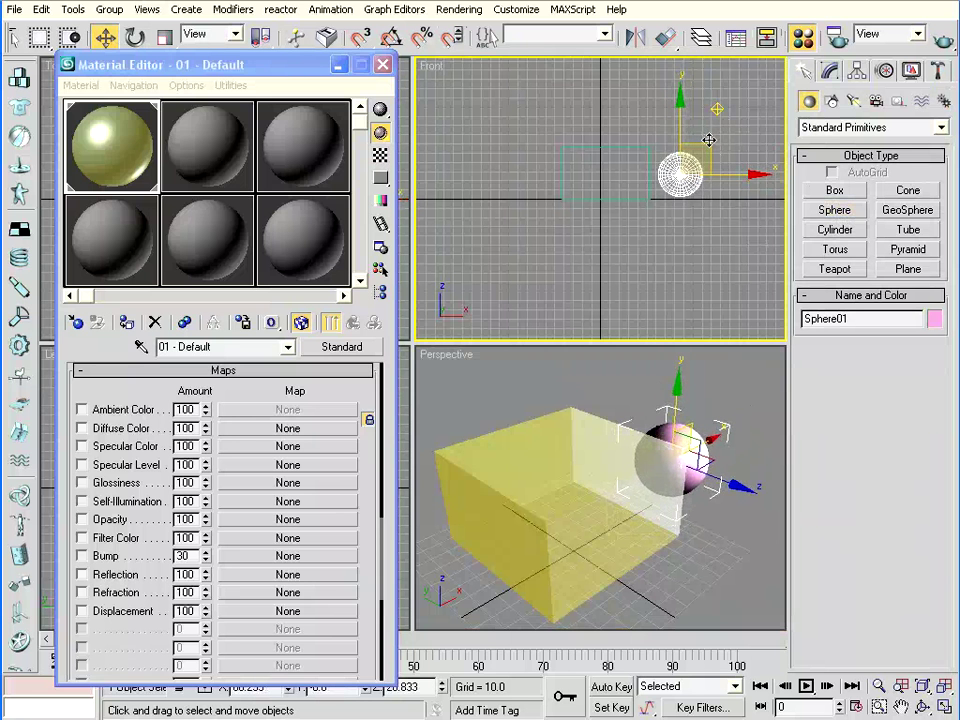
left_click(338, 64)
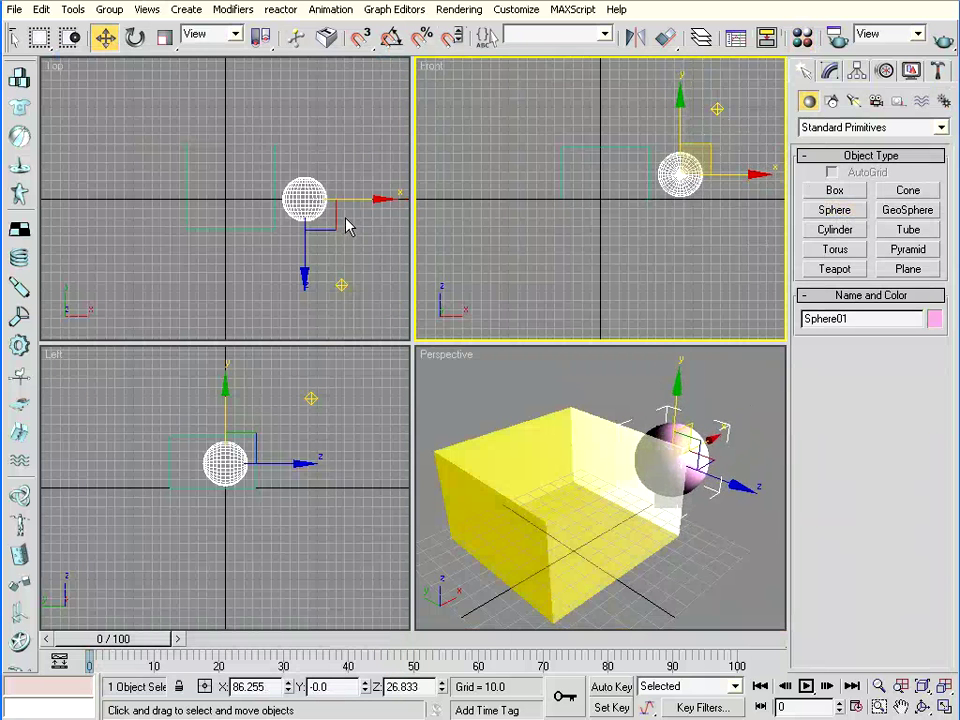
left_click(336, 184)
left_click_drag(333, 172, 306, 232)
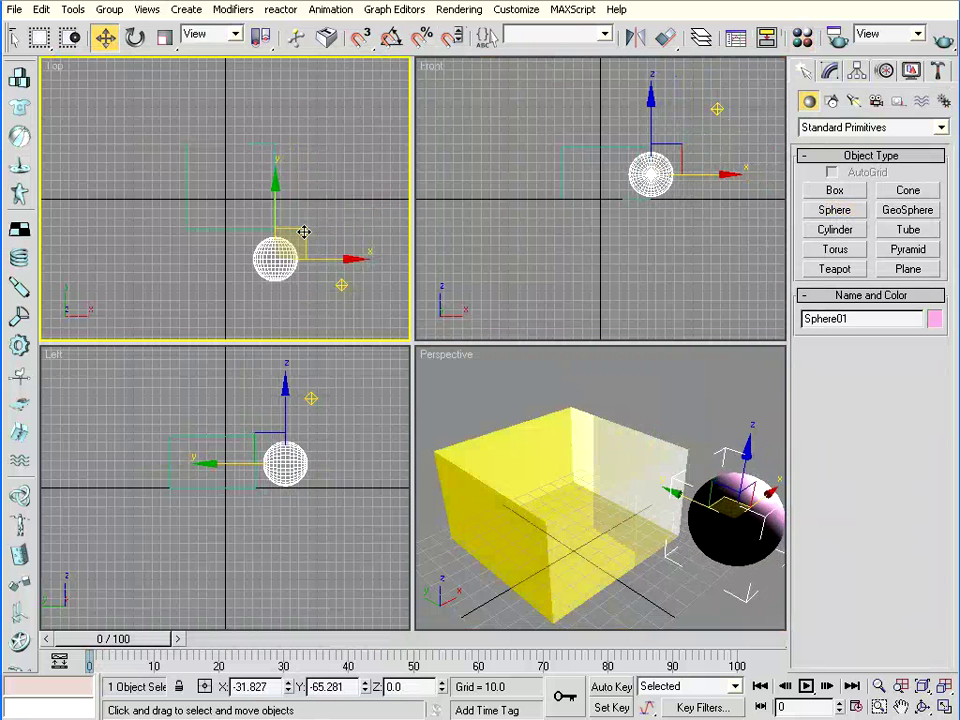
right_click(486, 388)
key("m")
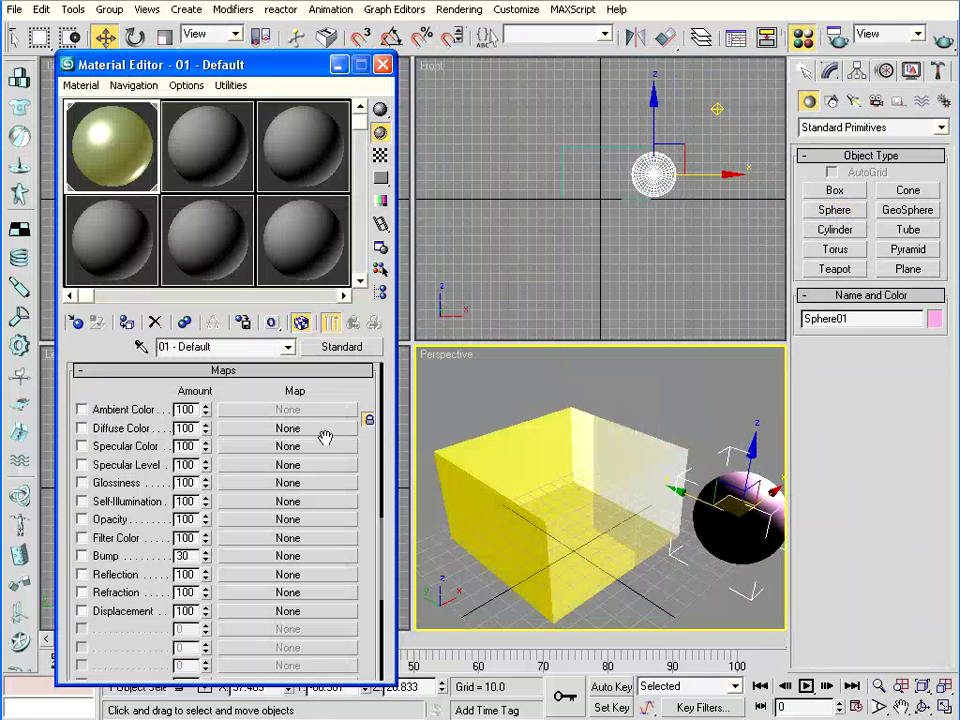
Step: Put a Raytrace map in the Reflection channel at amount 36 and render the Perspective view
left_click(288, 574)
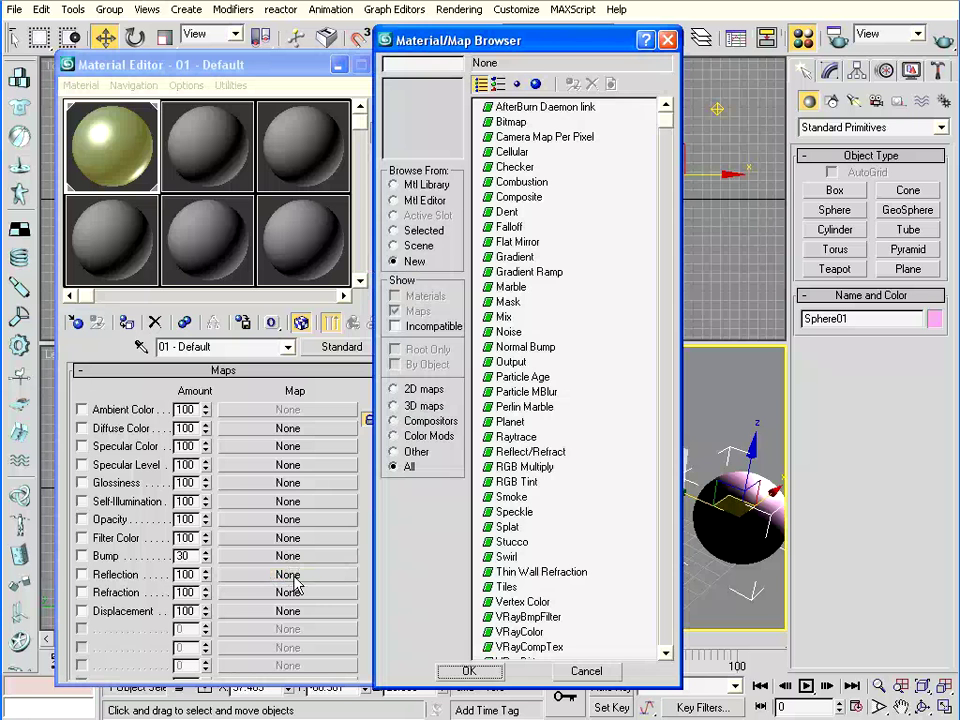
double_click(505, 438)
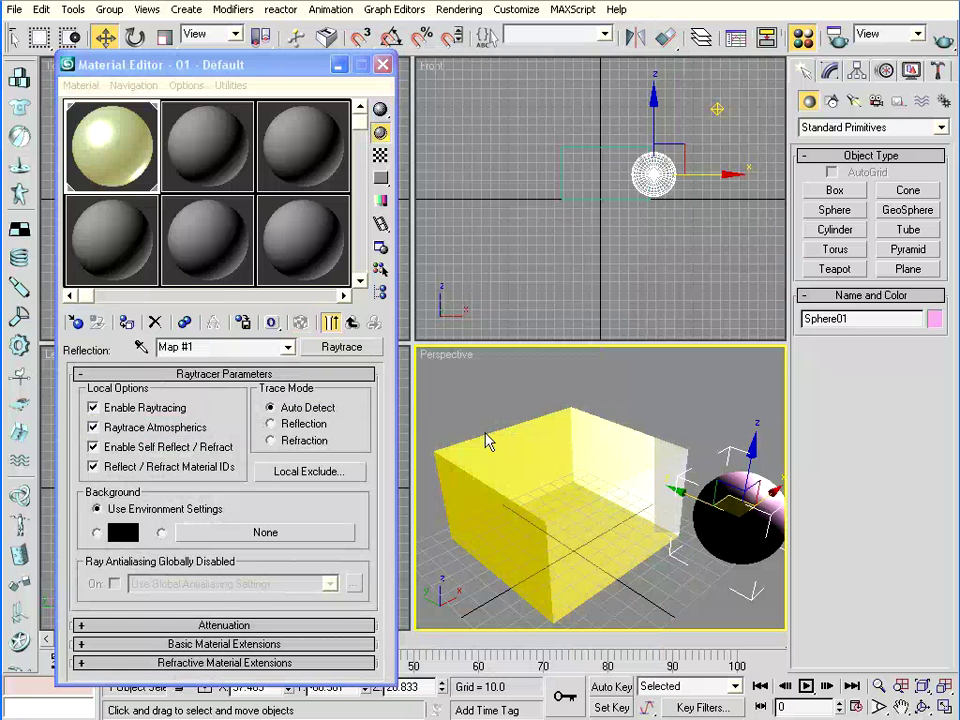
left_click(352, 322)
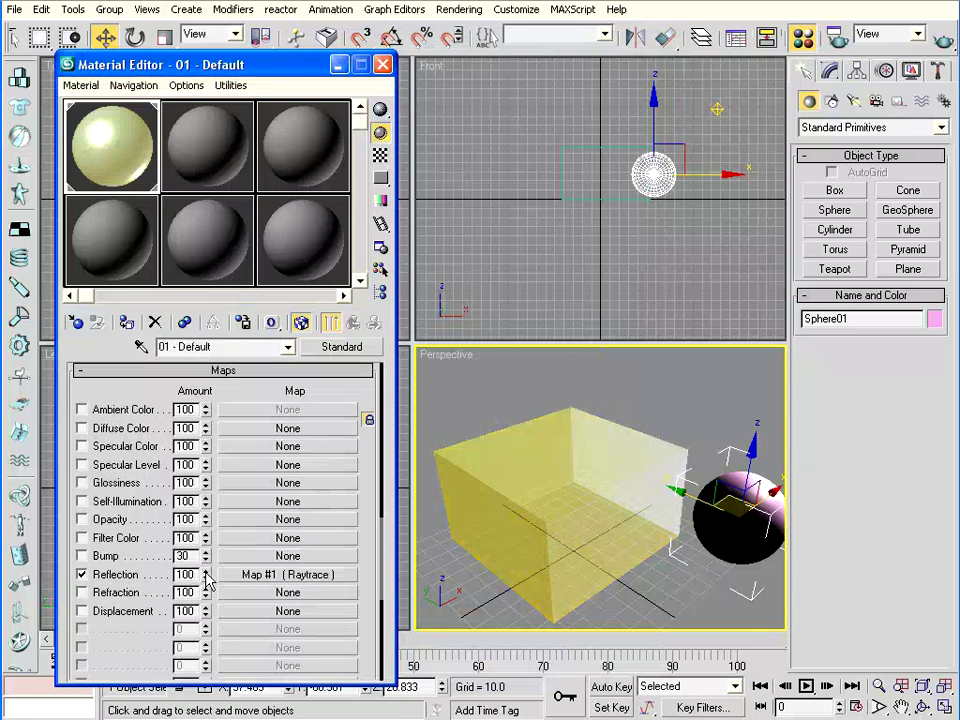
left_click_drag(207, 578, 207, 630)
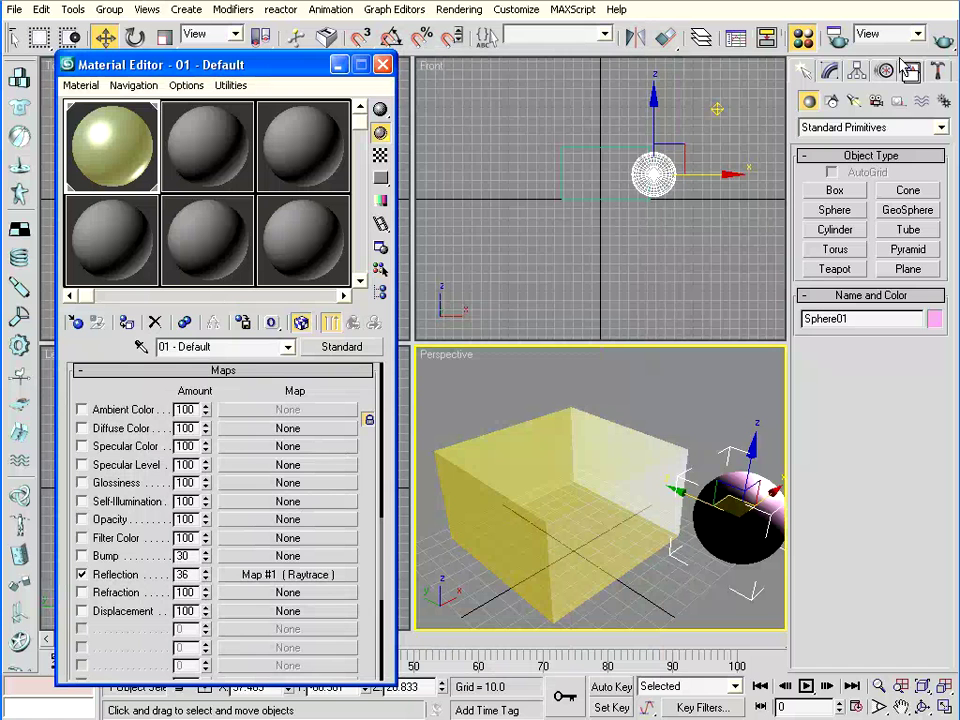
left_click(945, 42)
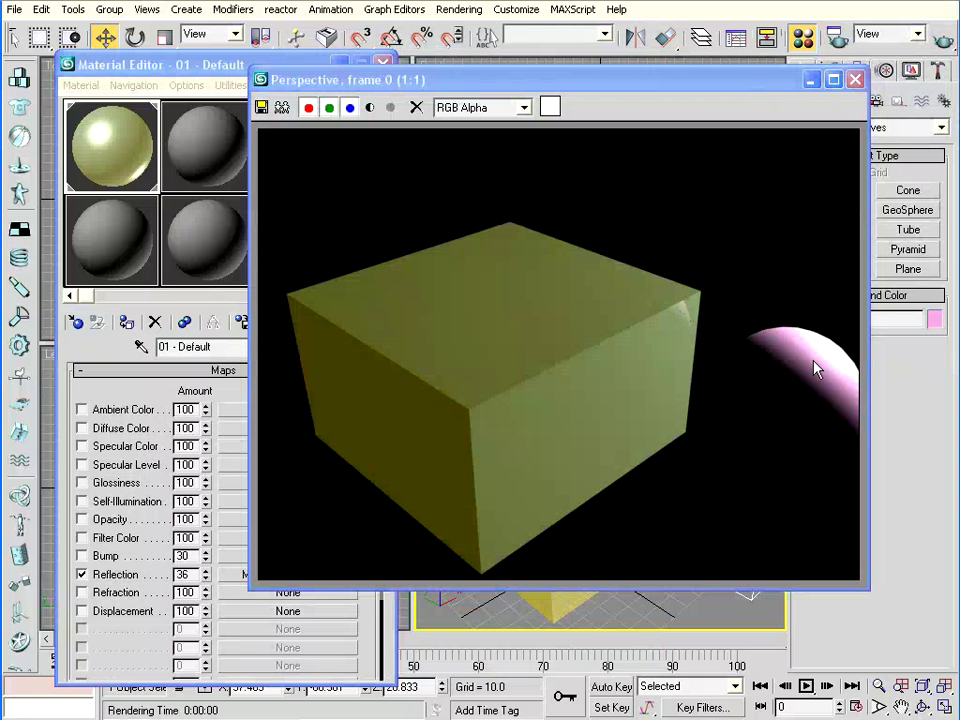
left_click(807, 80)
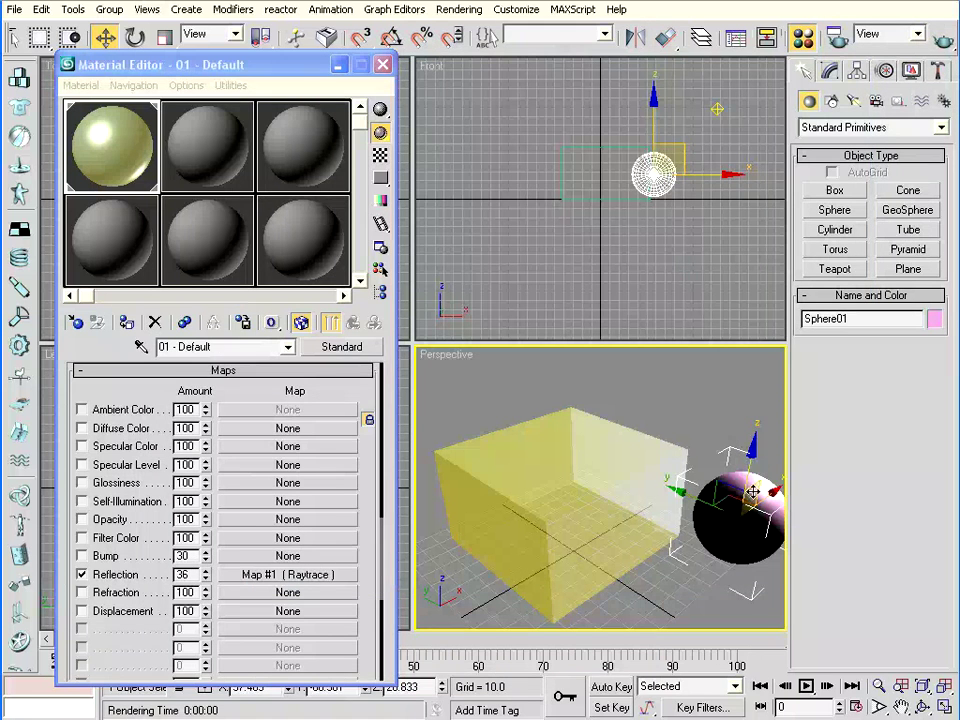
Step: Drag the sphere lower and in front of the box, then render to see its reflection
mouse_move(680, 157)
left_mouse_down()
mouse_move(668, 203)
mouse_move(639, 202)
left_mouse_up()
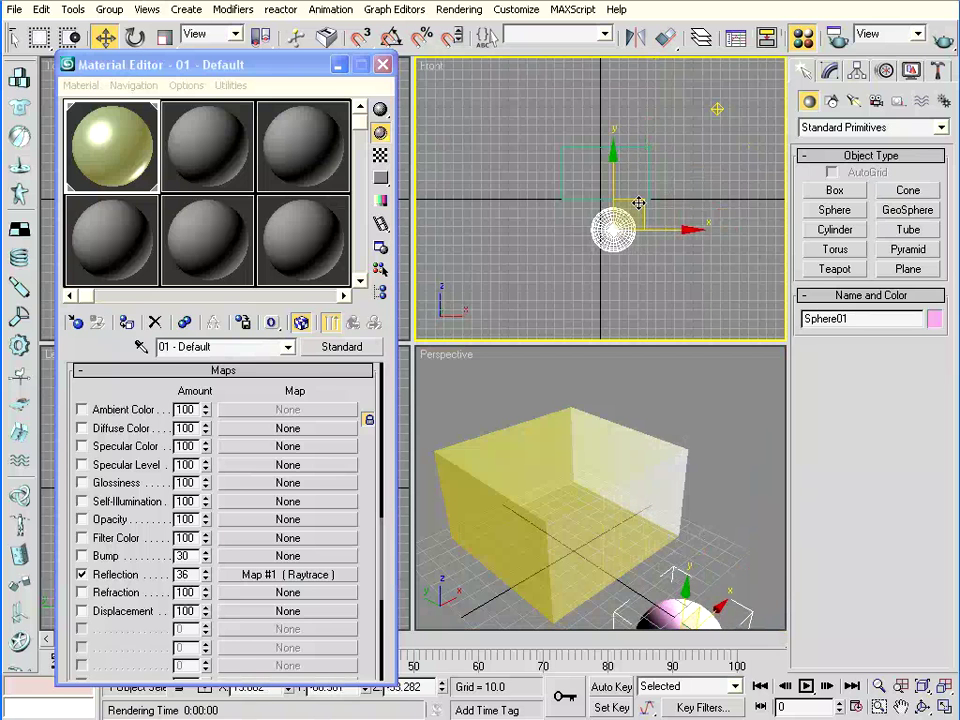
left_click(942, 38)
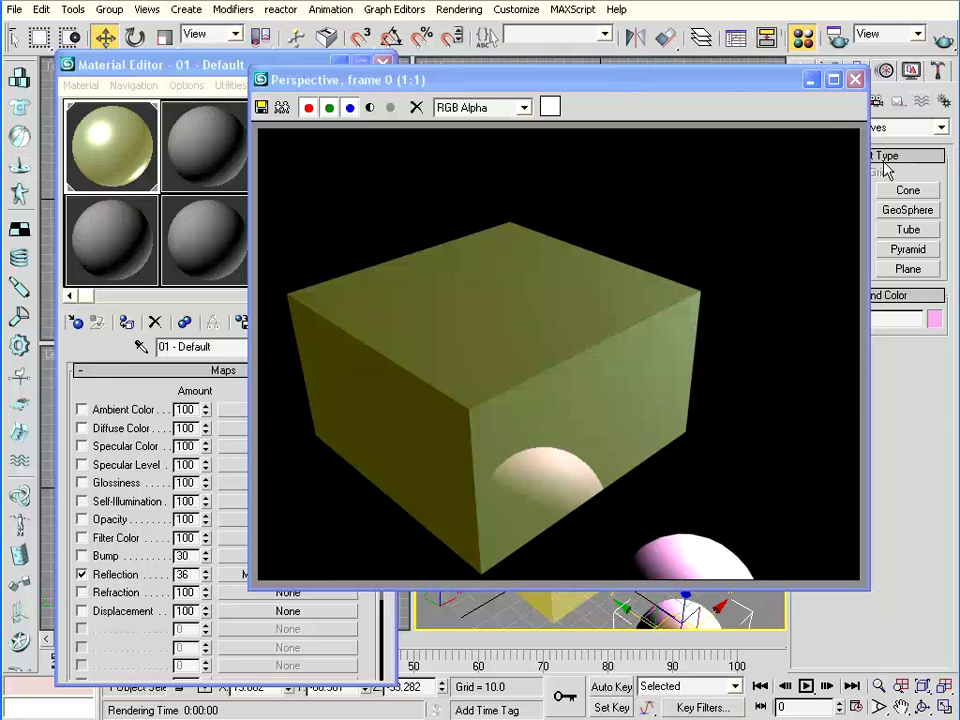
left_click(855, 80)
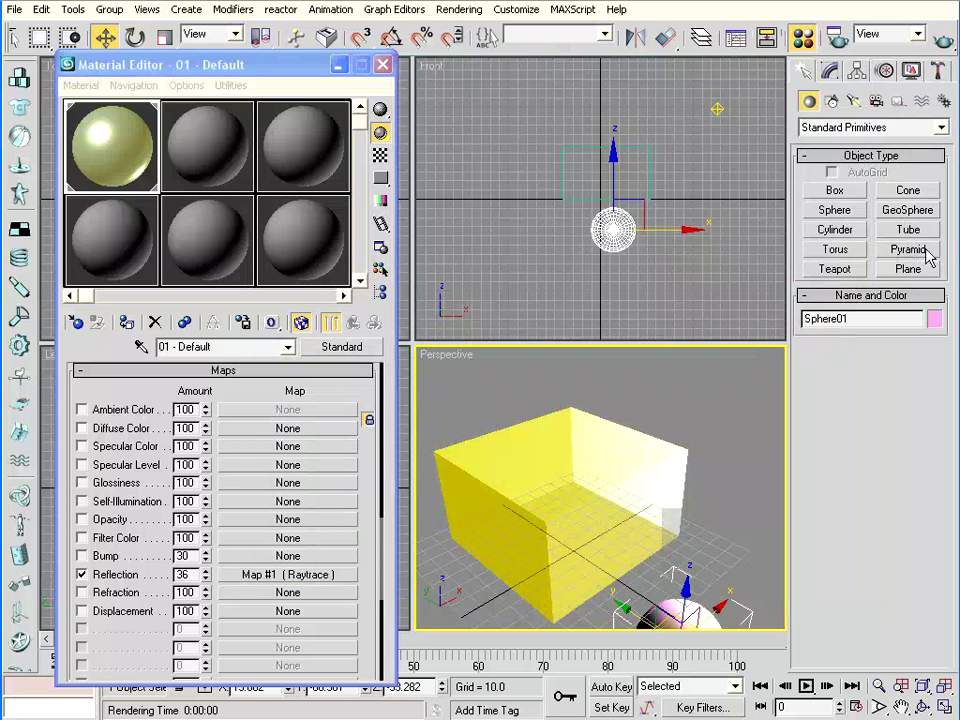
Step: Create a torus, Torus01, centred on the box in the Top view
left_click(836, 250)
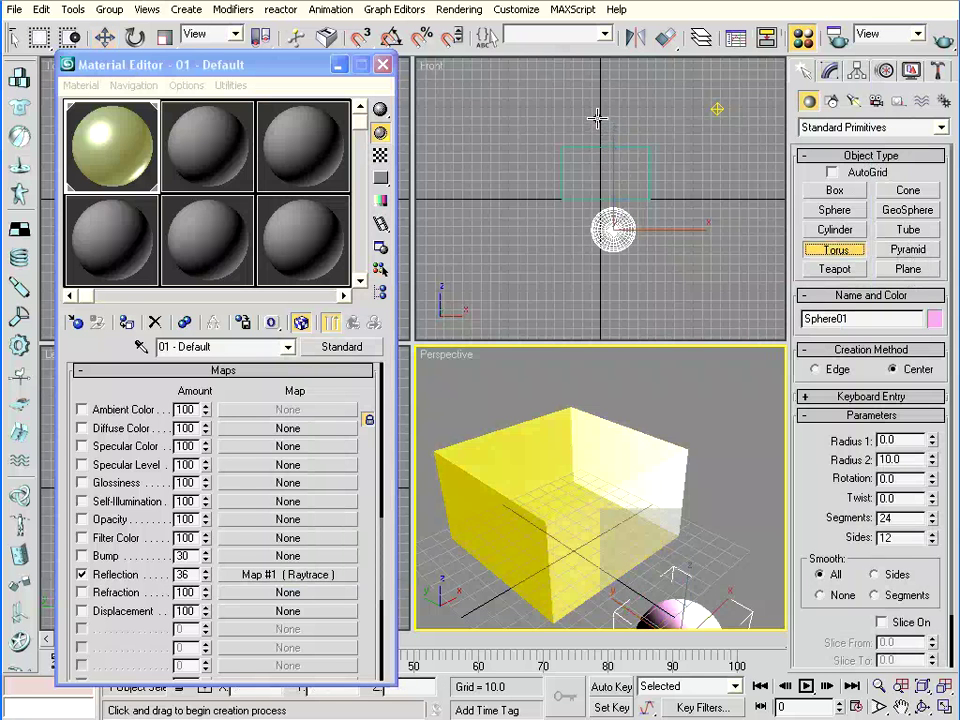
left_click(338, 64)
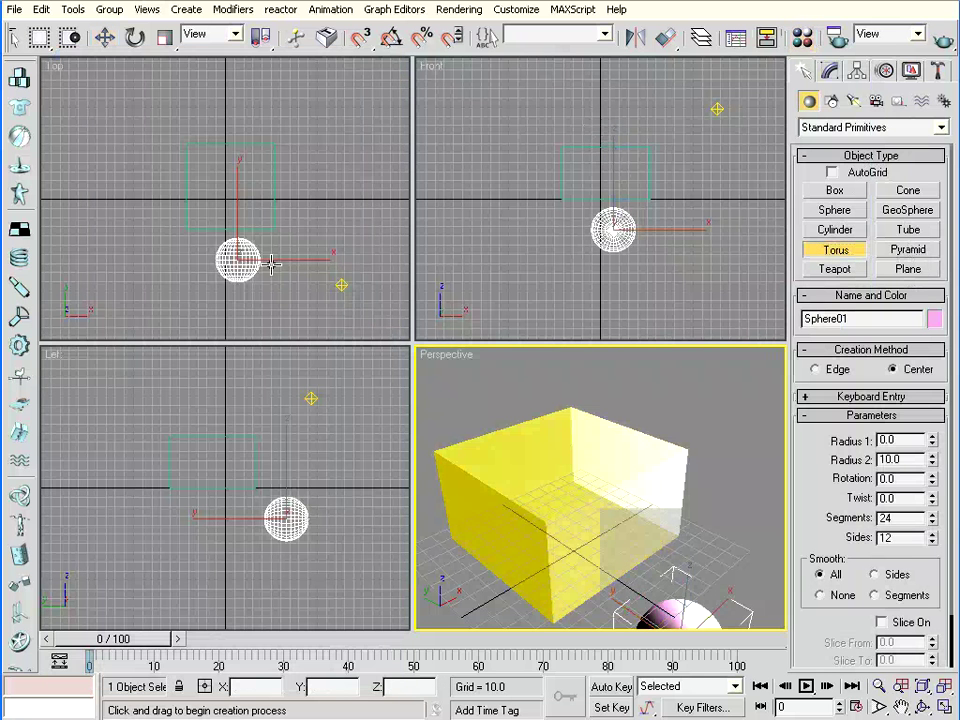
left_click(220, 191)
mouse_move(220, 191)
left_mouse_down()
mouse_move(230, 198)
mouse_move(225, 185)
left_mouse_up()
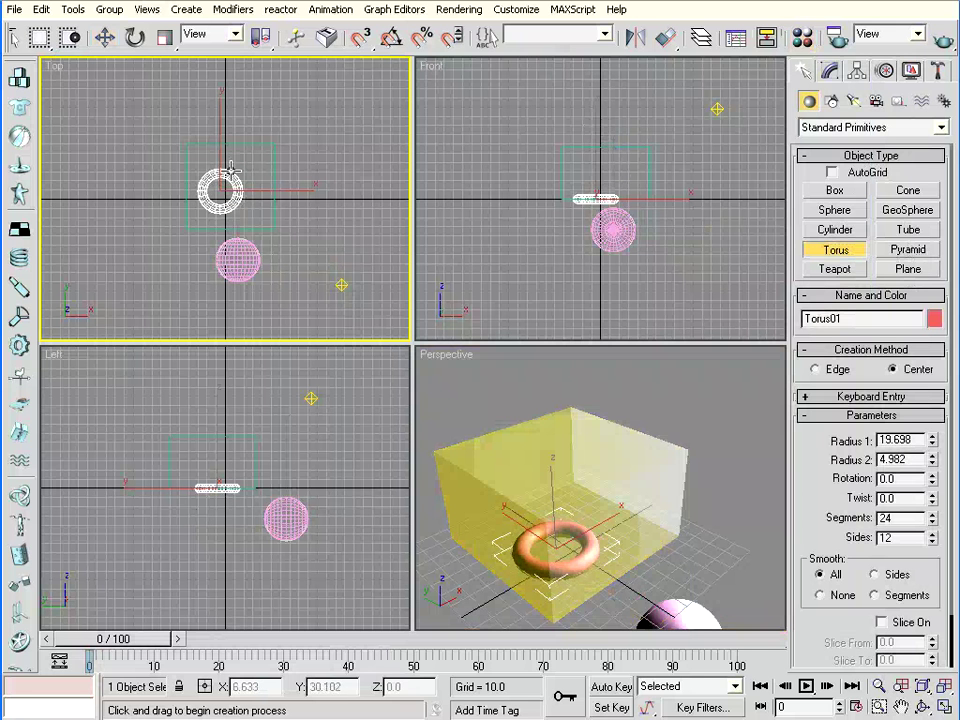
Step: Raise the torus onto the top of the box in the Front view and render
left_click(105, 37)
left_click(594, 197)
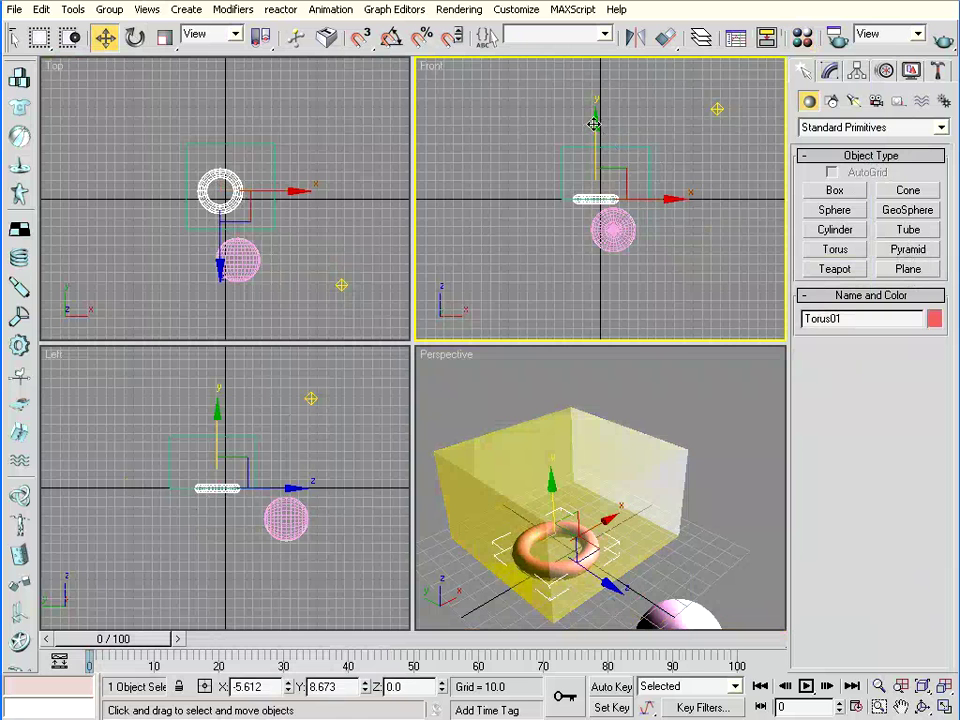
left_click_drag(594, 124, 595, 66)
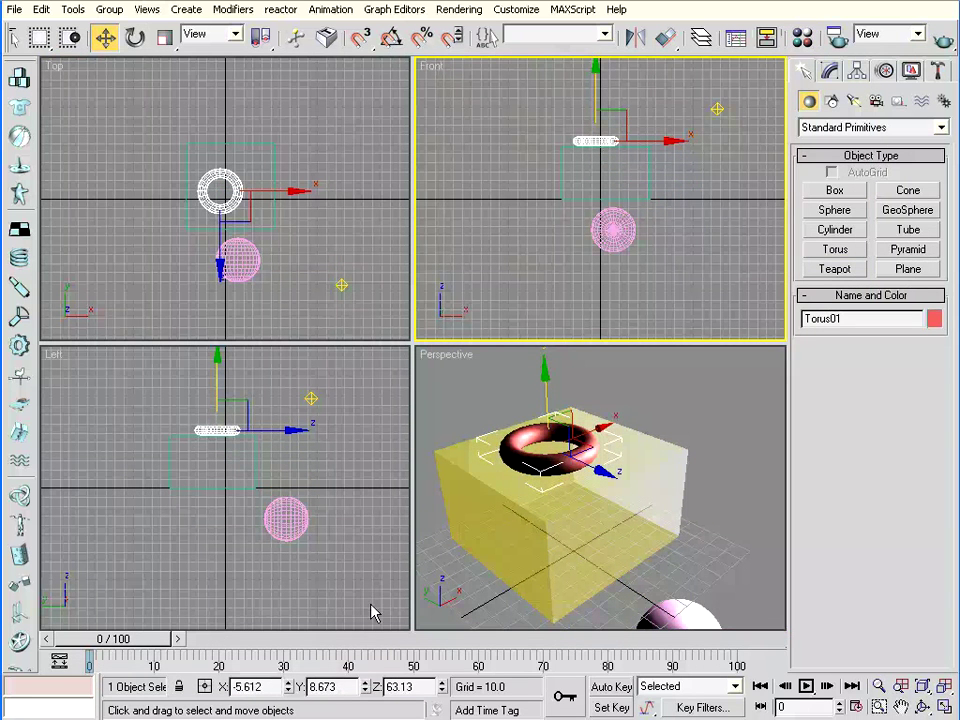
right_click(428, 511)
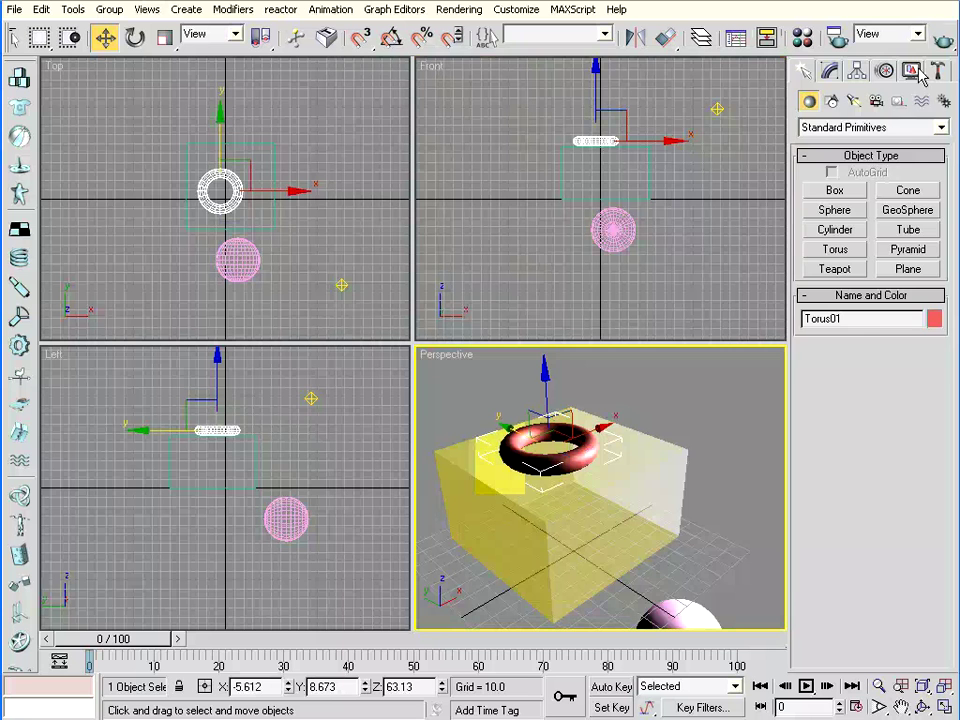
left_click(943, 40)
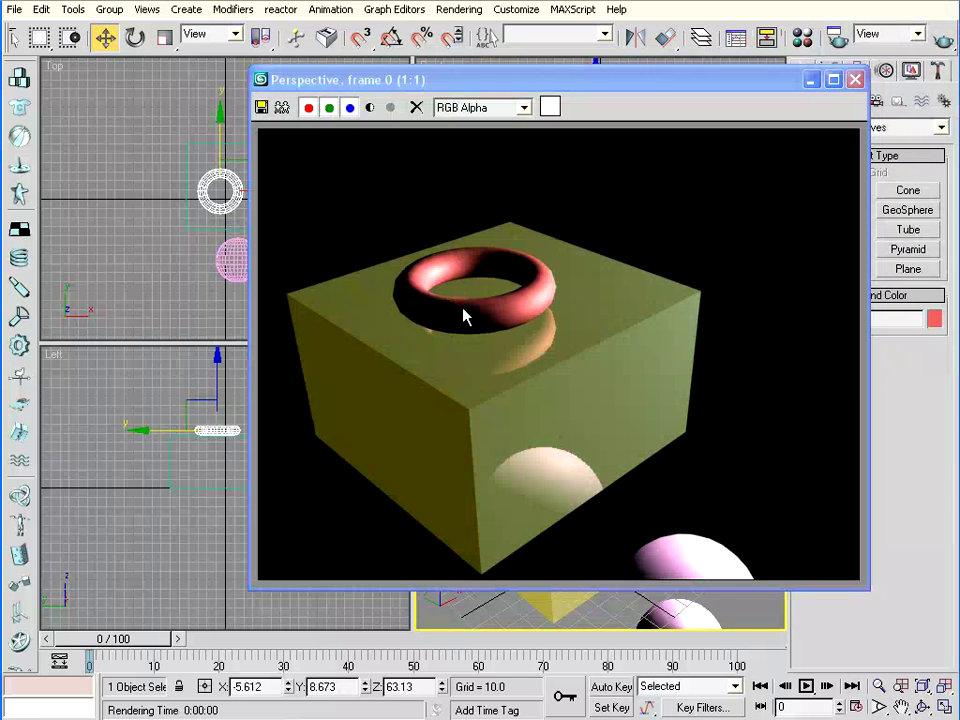
key("Escape")
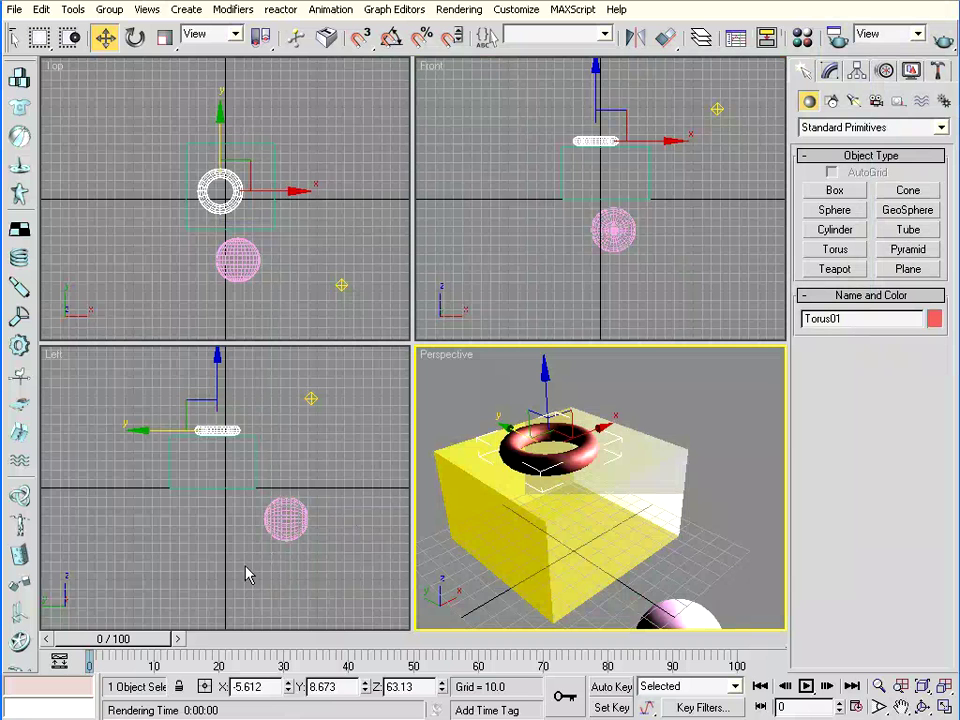
key("m")
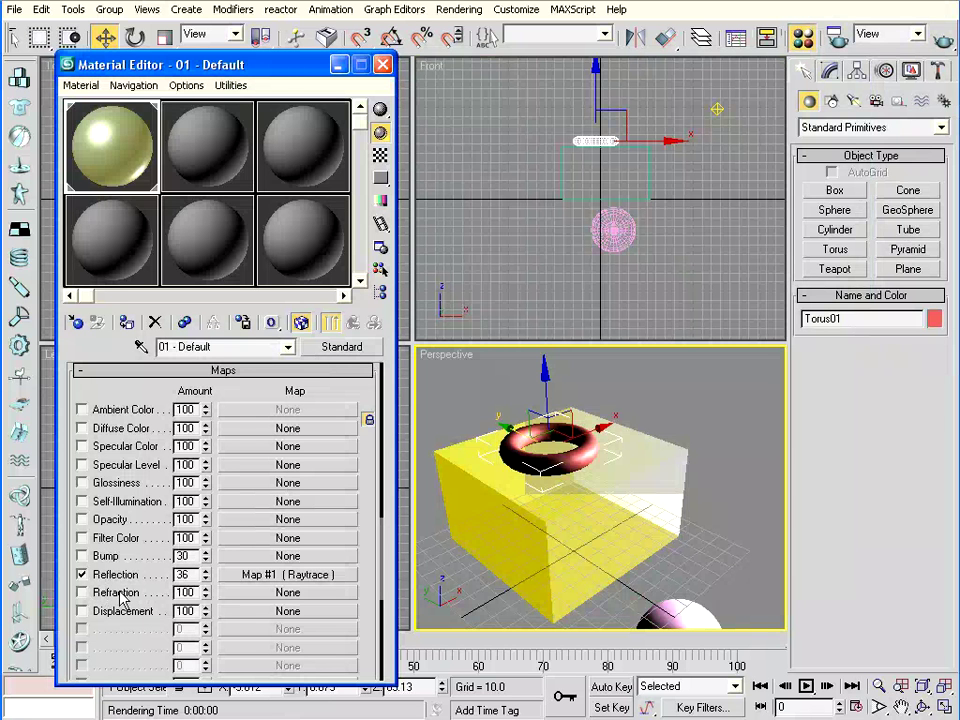
Step: Assign a Smoke map to the box material's Refraction channel and render the smoky grey box
left_click(258, 592)
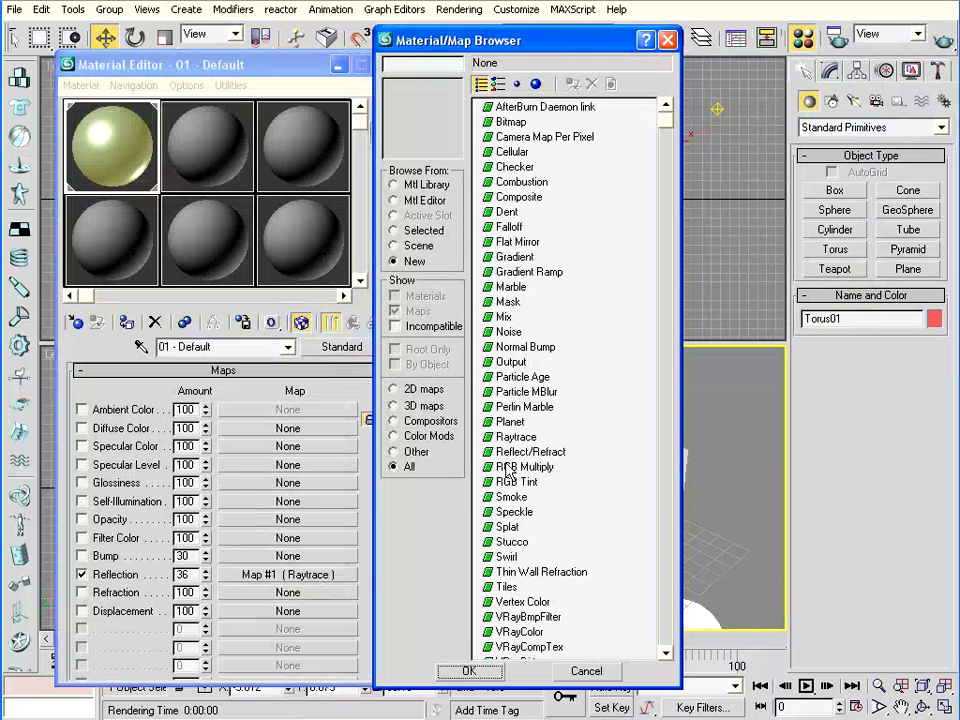
double_click(511, 498)
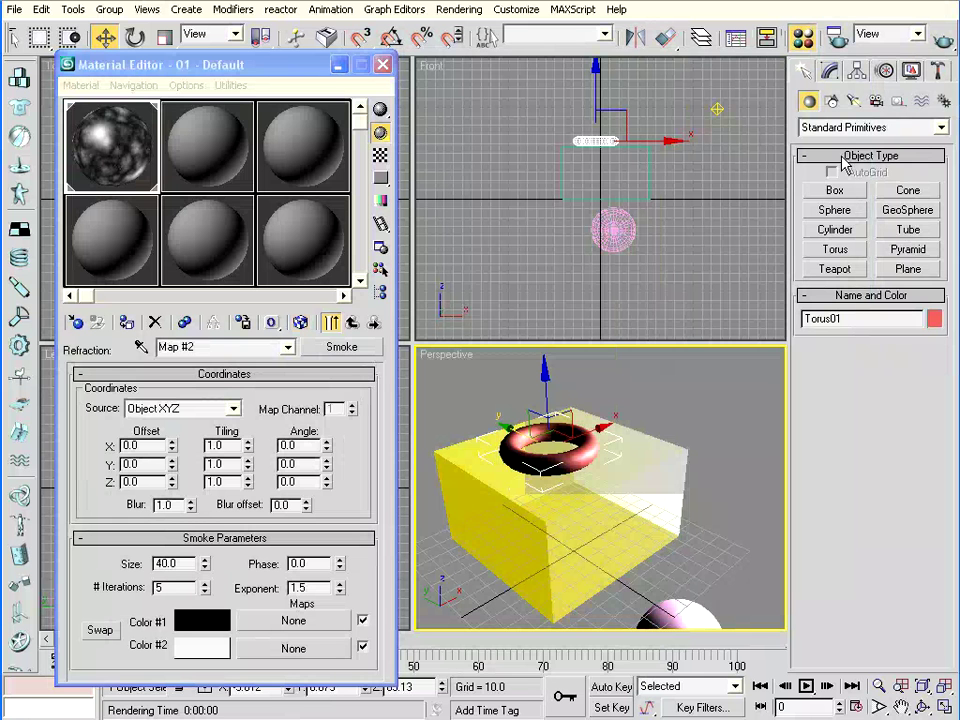
left_click(945, 44)
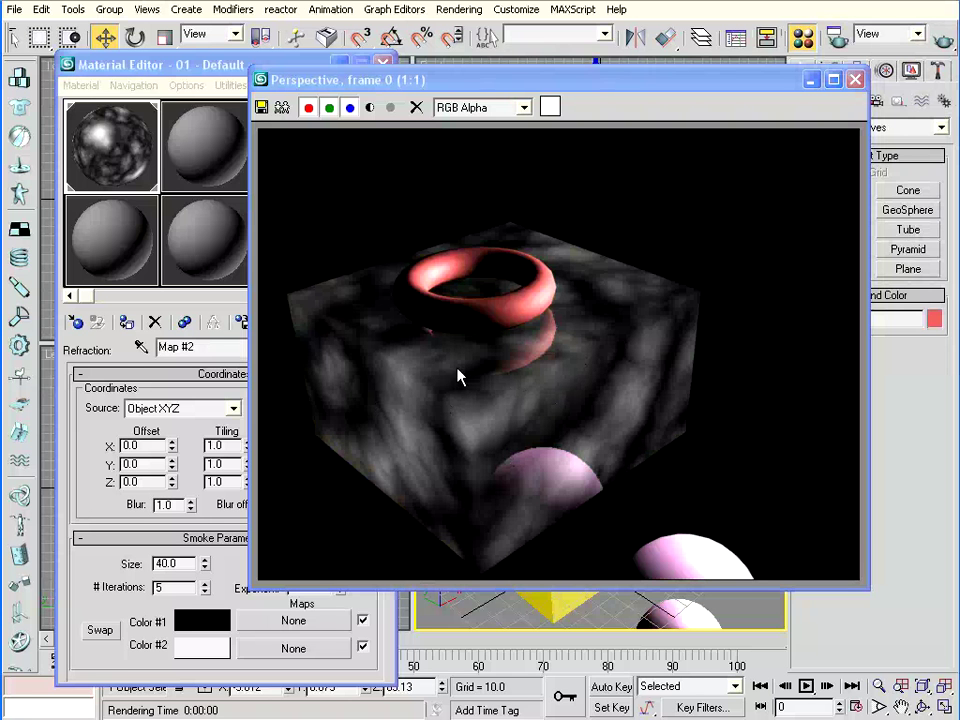
left_click(179, 311)
Step: Bring the Refraction amount down to 10 and re-render the mottled olive-green box
left_click(352, 322)
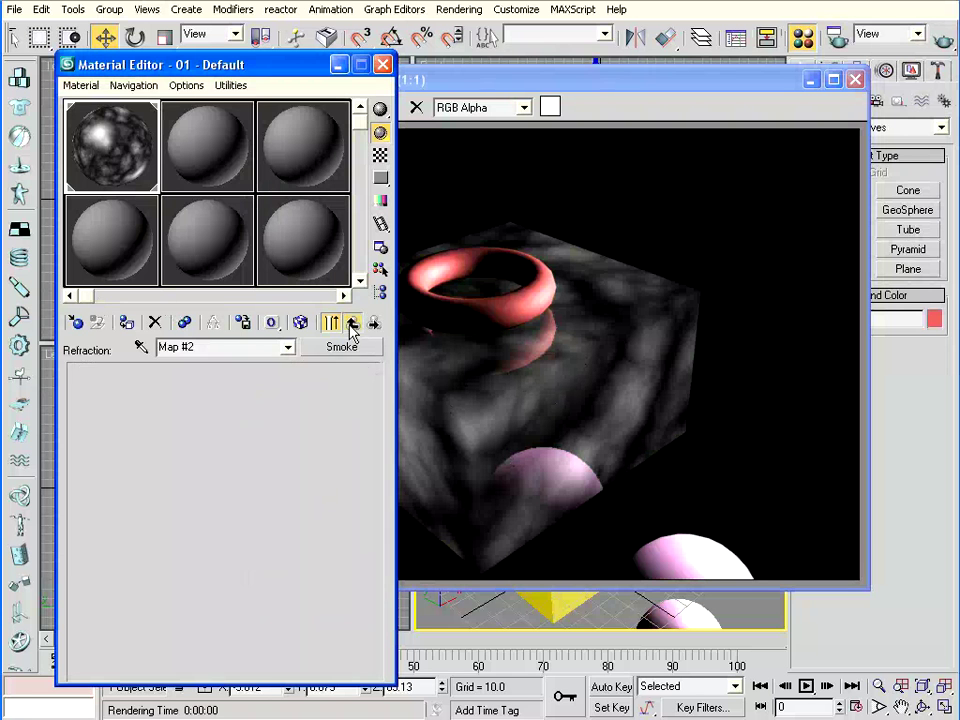
left_click_drag(205, 594, 198, 667)
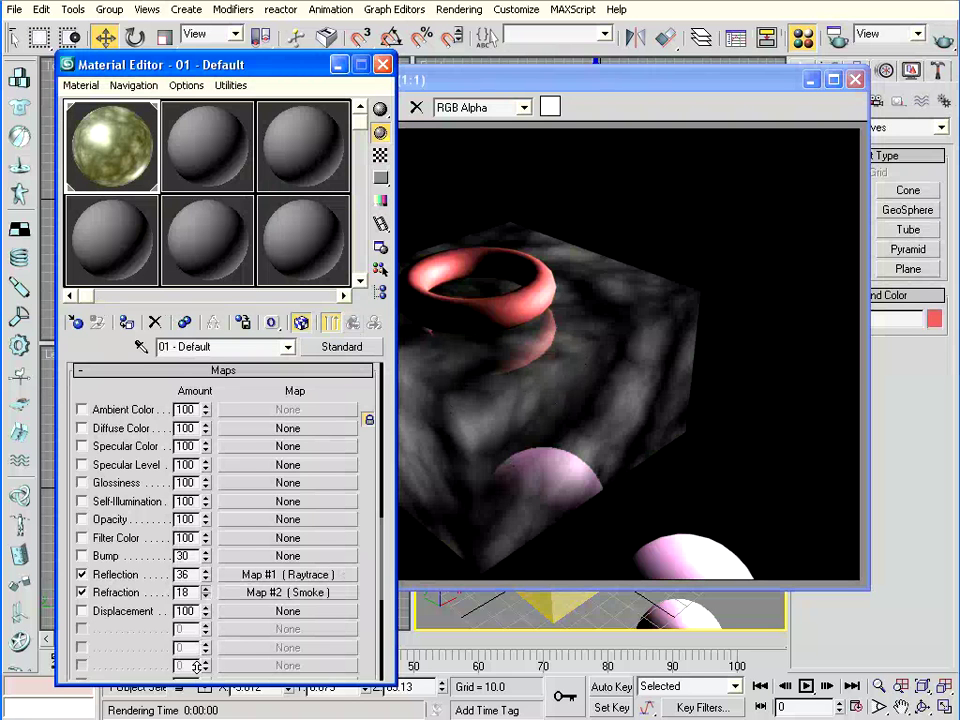
left_click(943, 40)
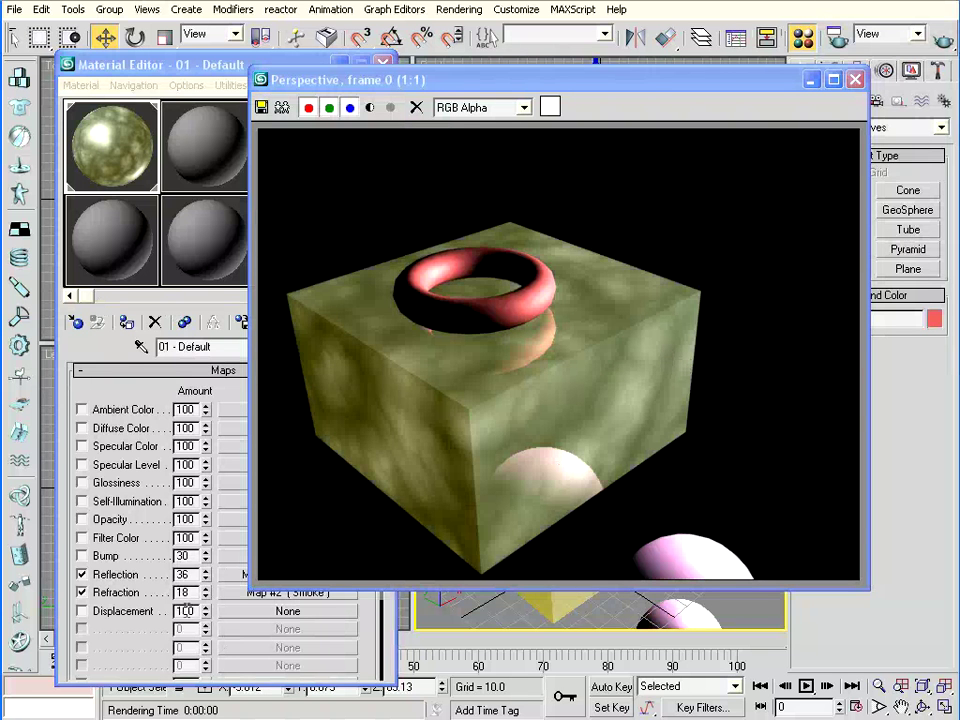
left_click(205, 597)
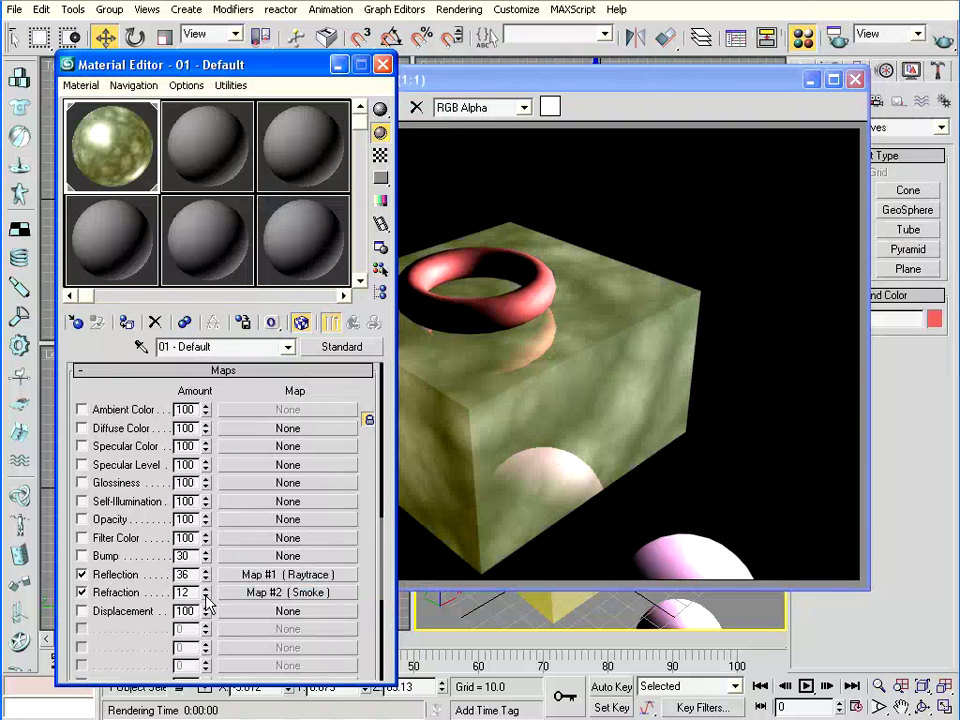
left_click(205, 597)
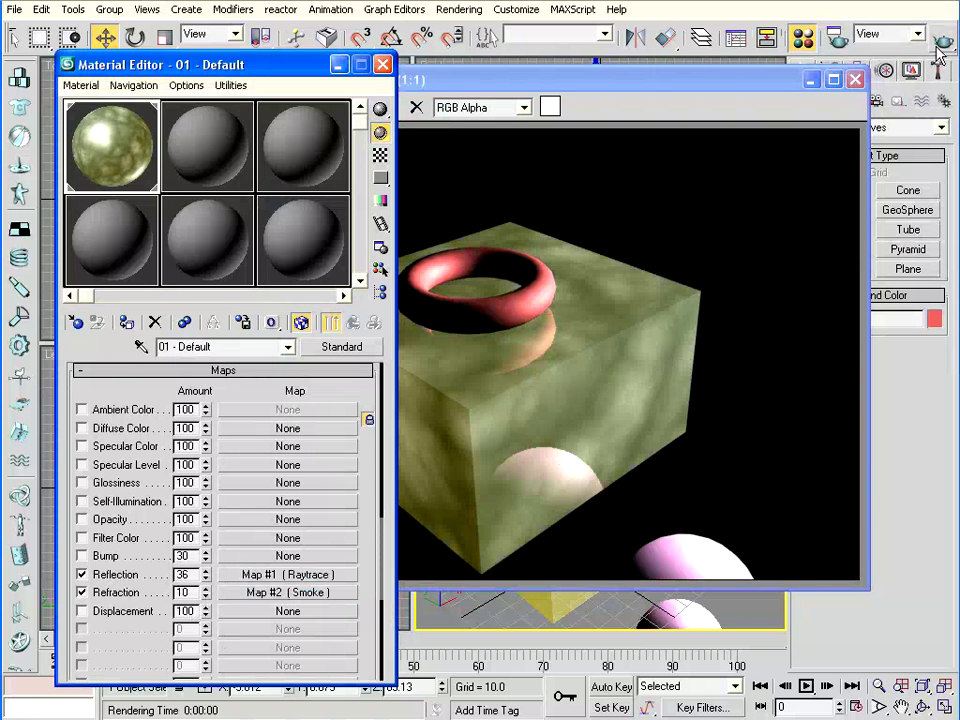
key("shift+q")
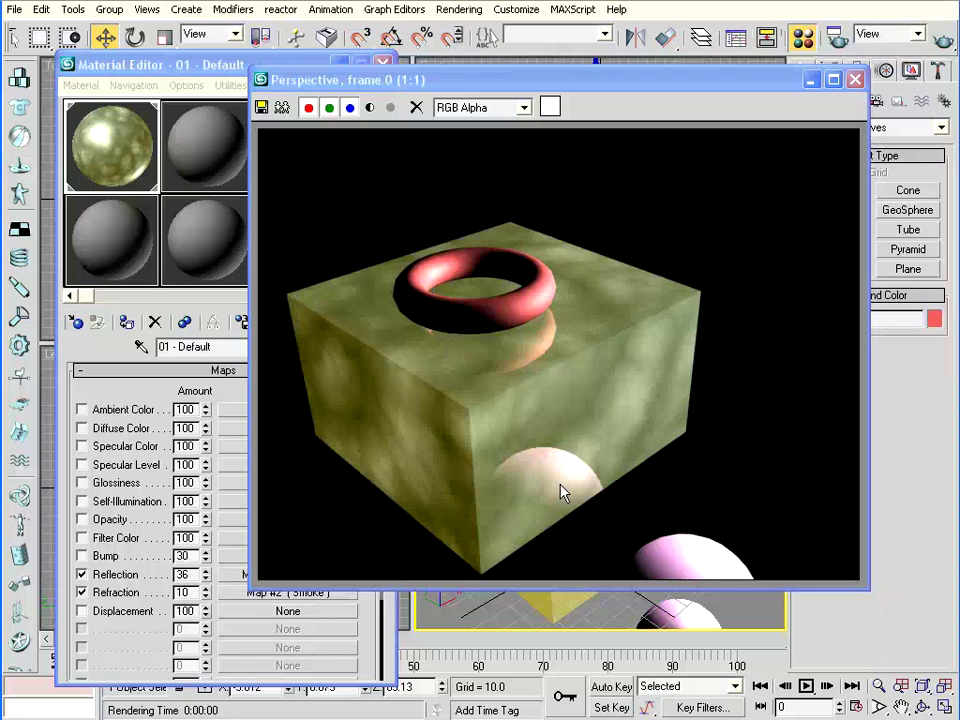
left_click(135, 625)
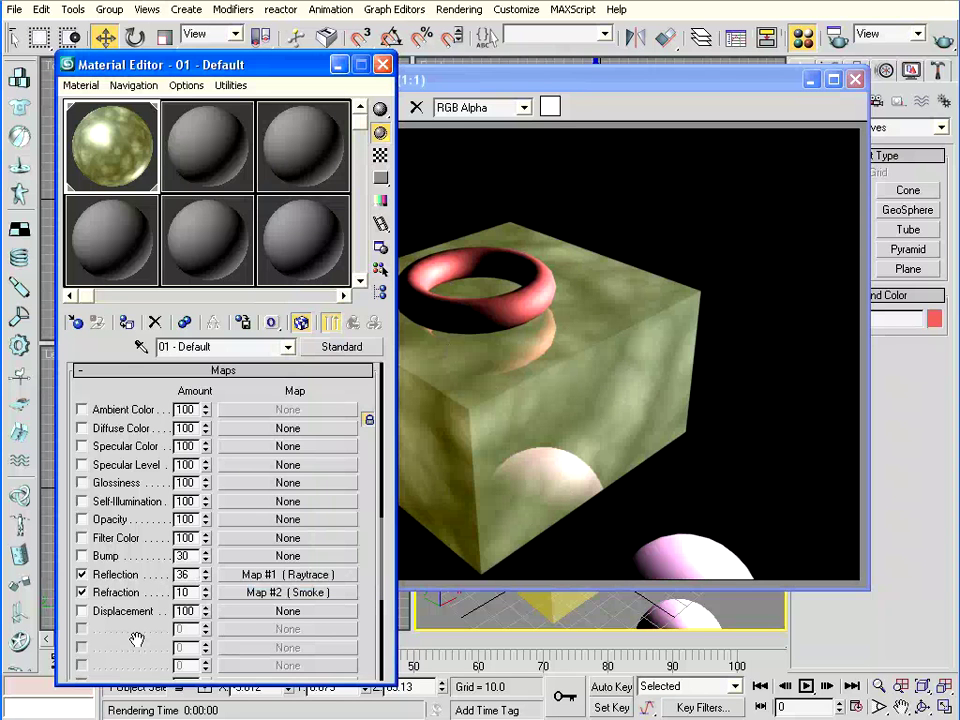
Step: Apply a Checker map to the material's Bump channel
left_click(288, 556)
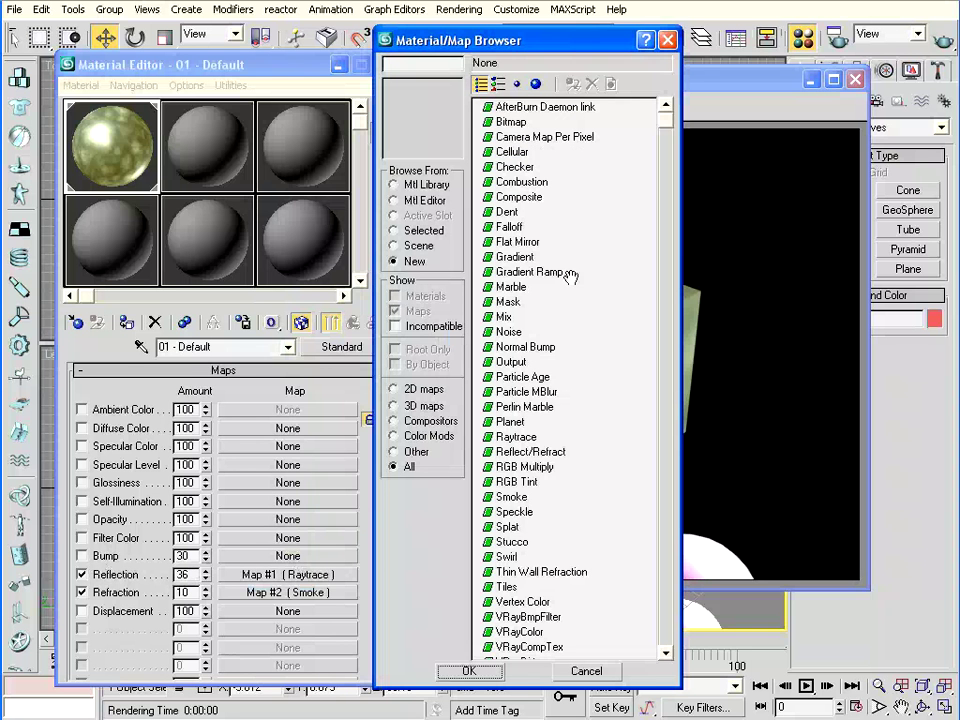
left_click(504, 153)
left_click(505, 166)
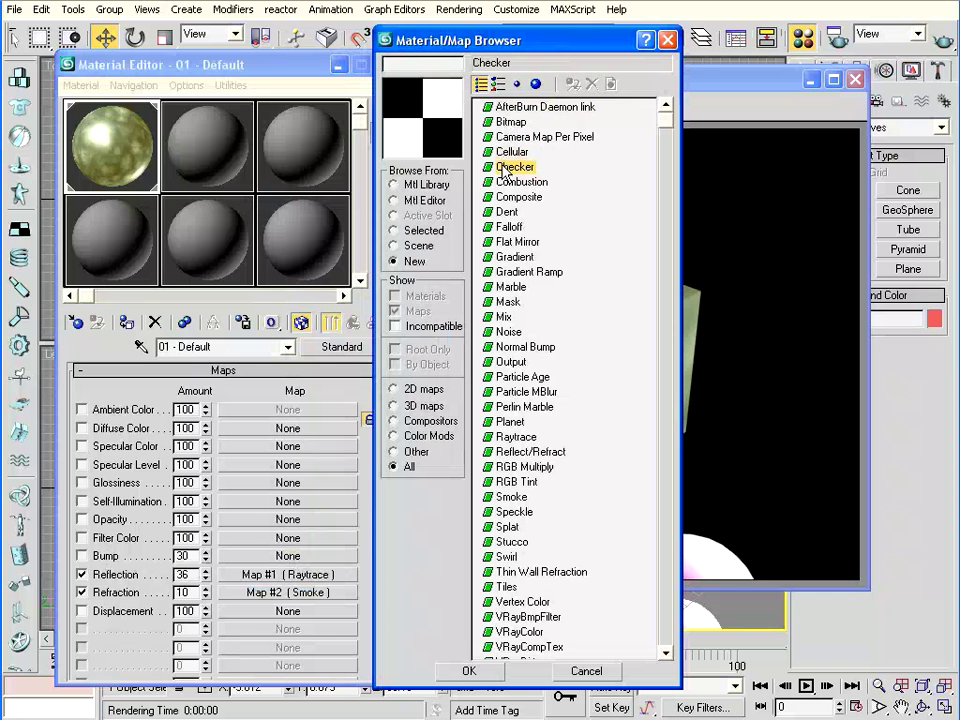
left_click(503, 153)
left_click(506, 166)
left_click(469, 673)
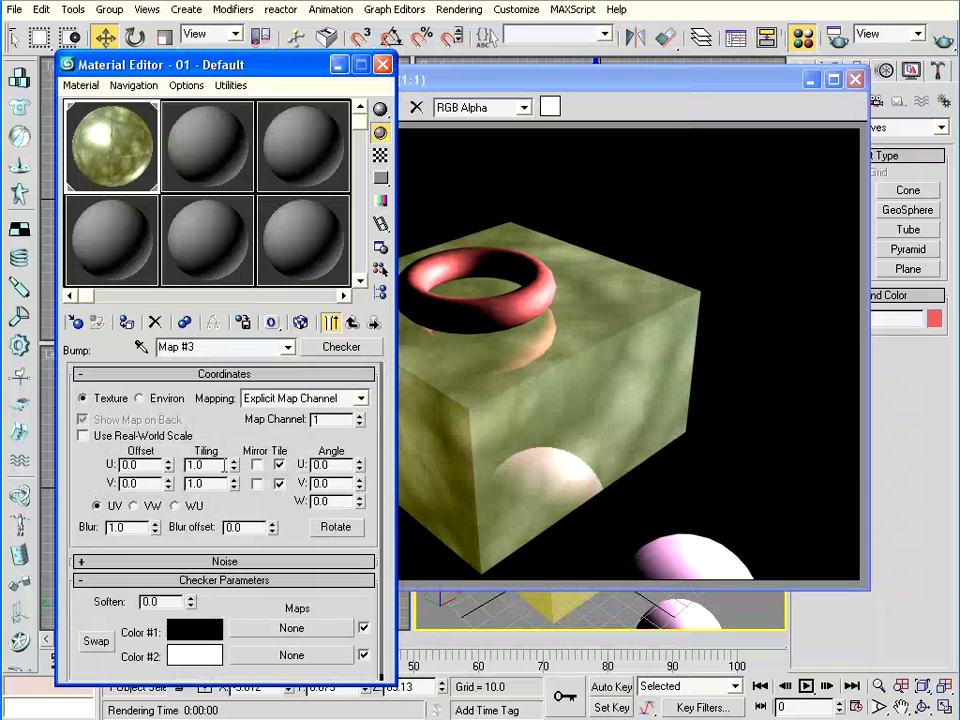
Step: Tile the checker 6 by 6 in U and V
left_click_drag(234, 466, 240, 418)
double_click(213, 466)
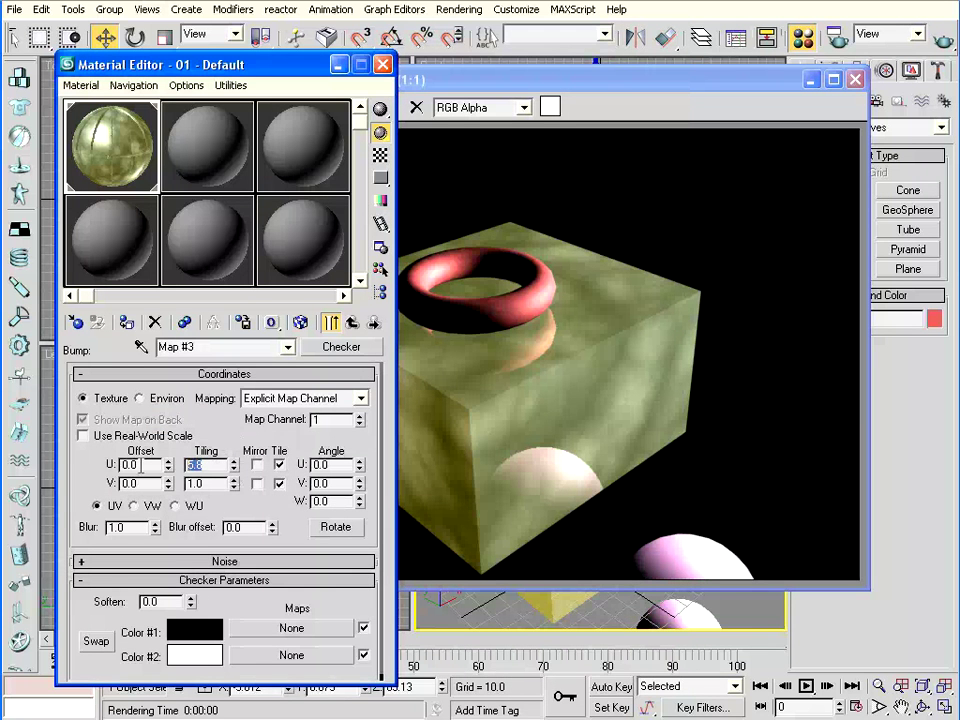
type("6")
key("Tab")
type("6")
key("Return")
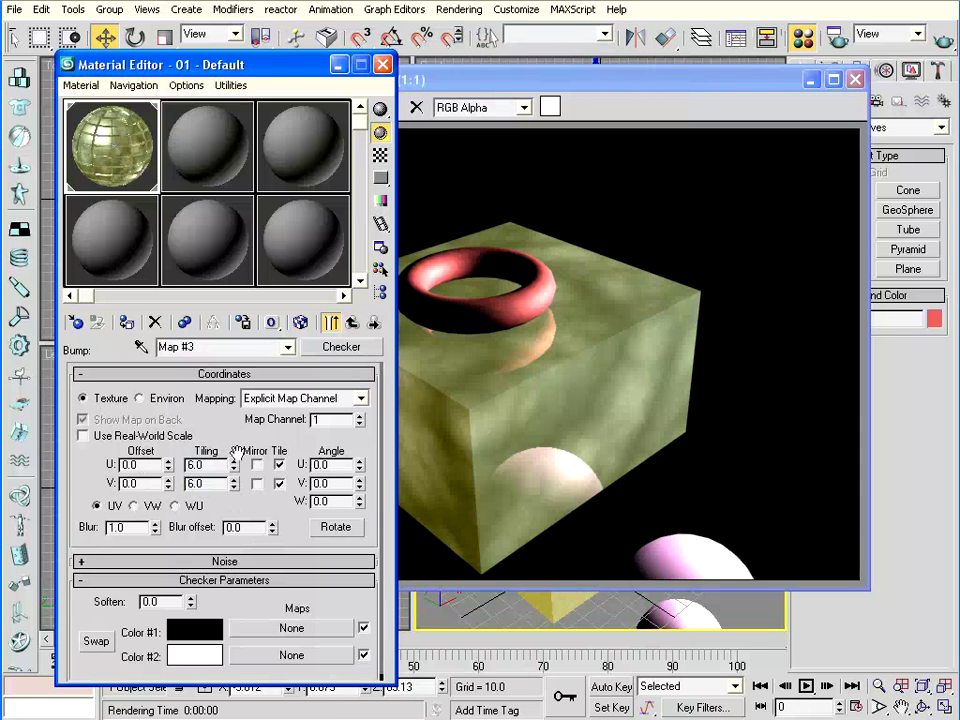
Step: Render the checker bump, then raise the Bump amount to 208
left_click(352, 322)
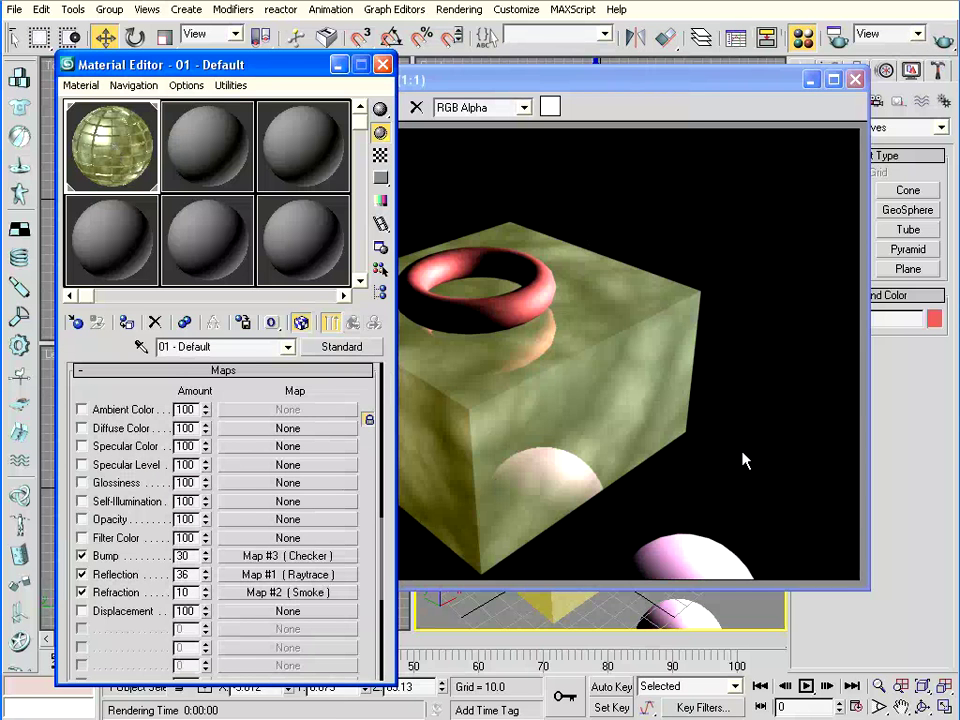
left_click(943, 40)
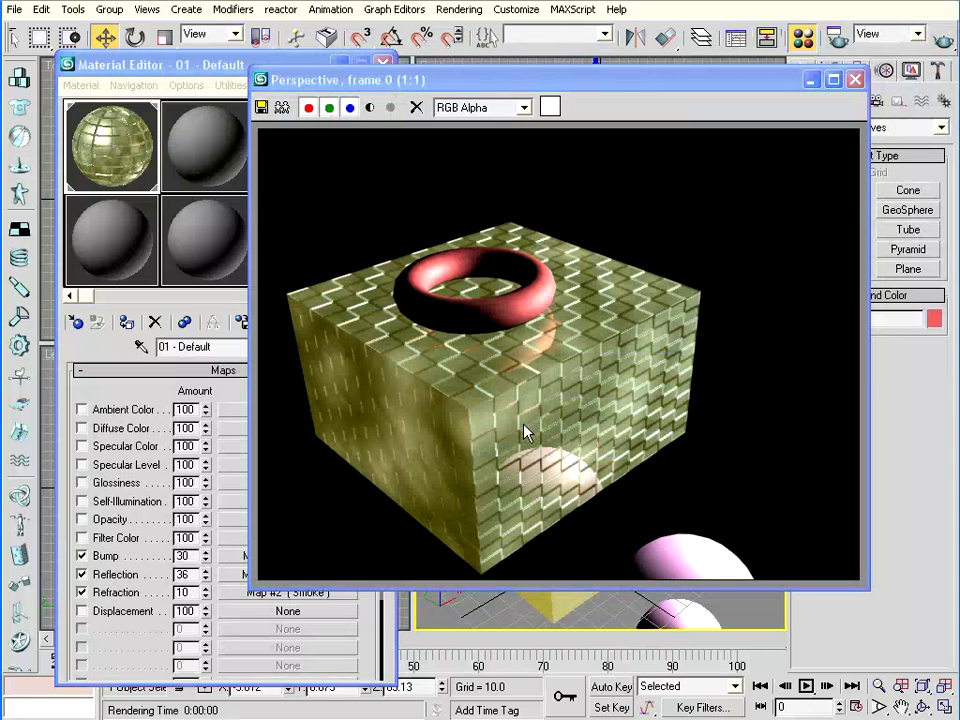
left_click(81, 556)
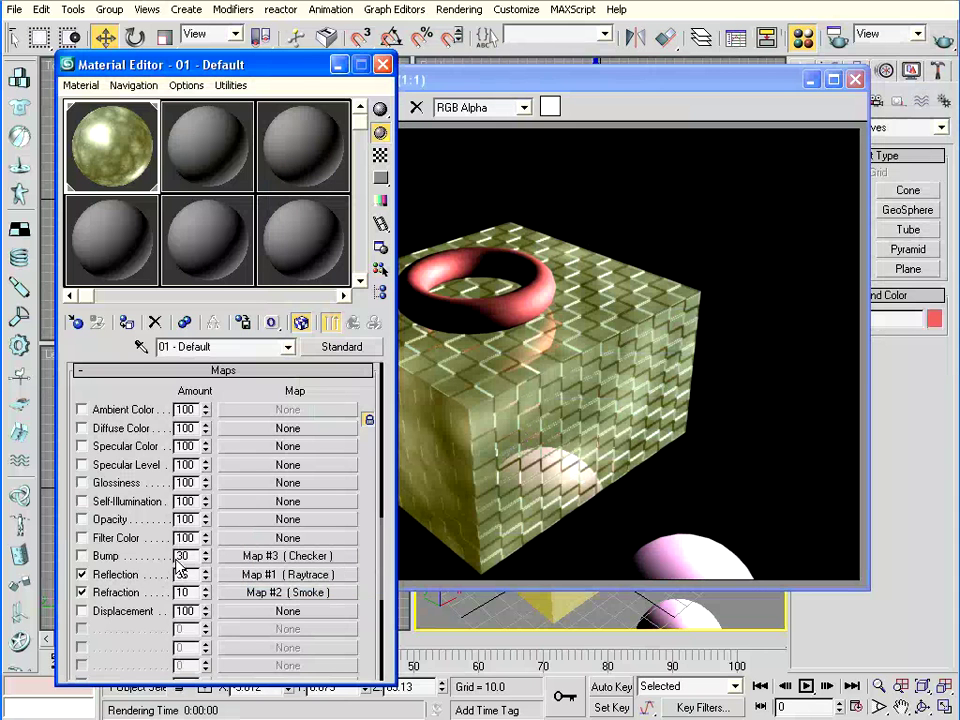
left_click(81, 556)
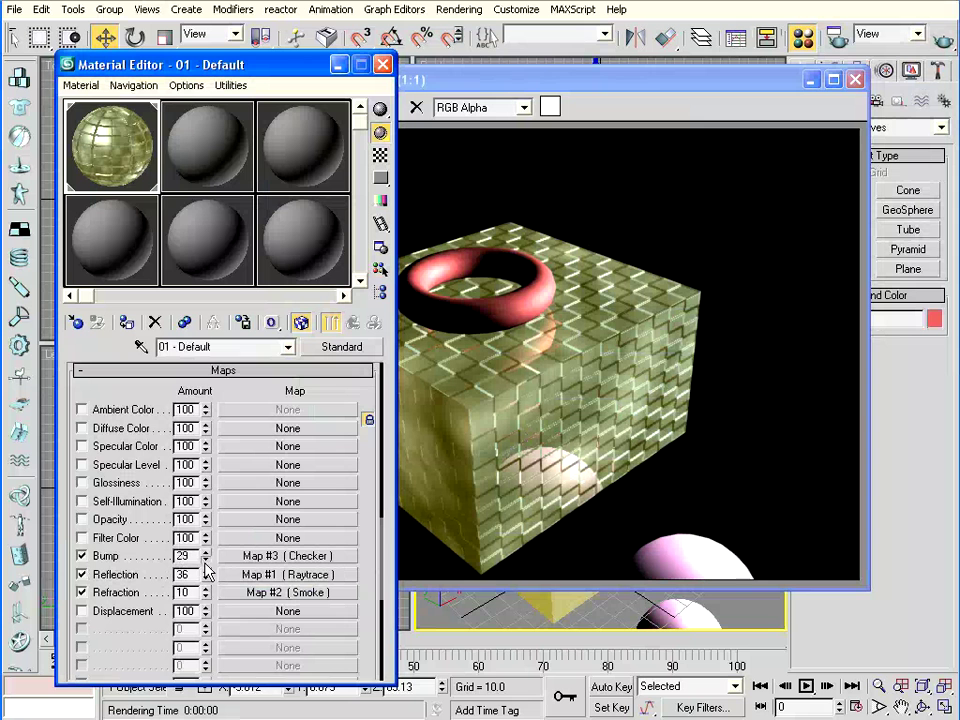
left_click_drag(207, 570, 160, 300)
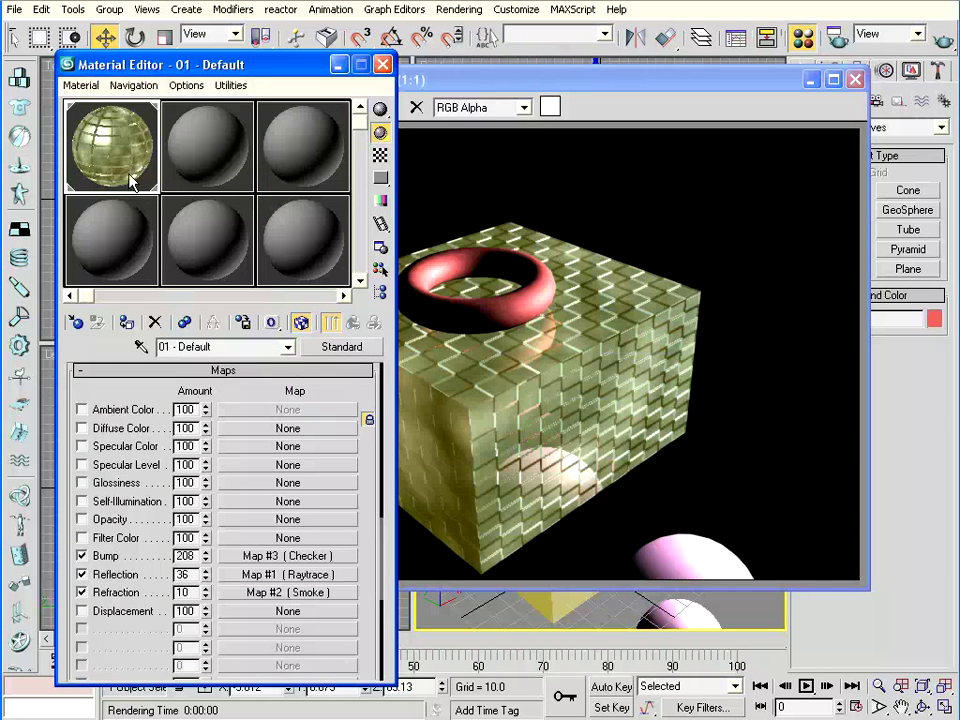
double_click(113, 146)
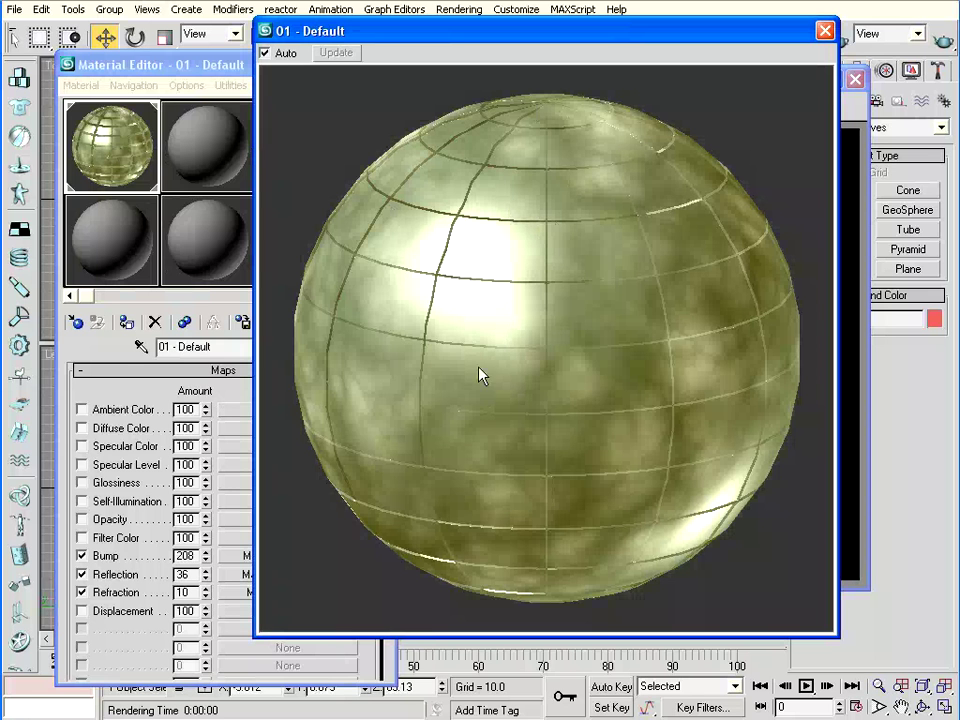
Step: Make the checker bump finer with 20 by 20 tiling
left_click(185, 555)
type("311")
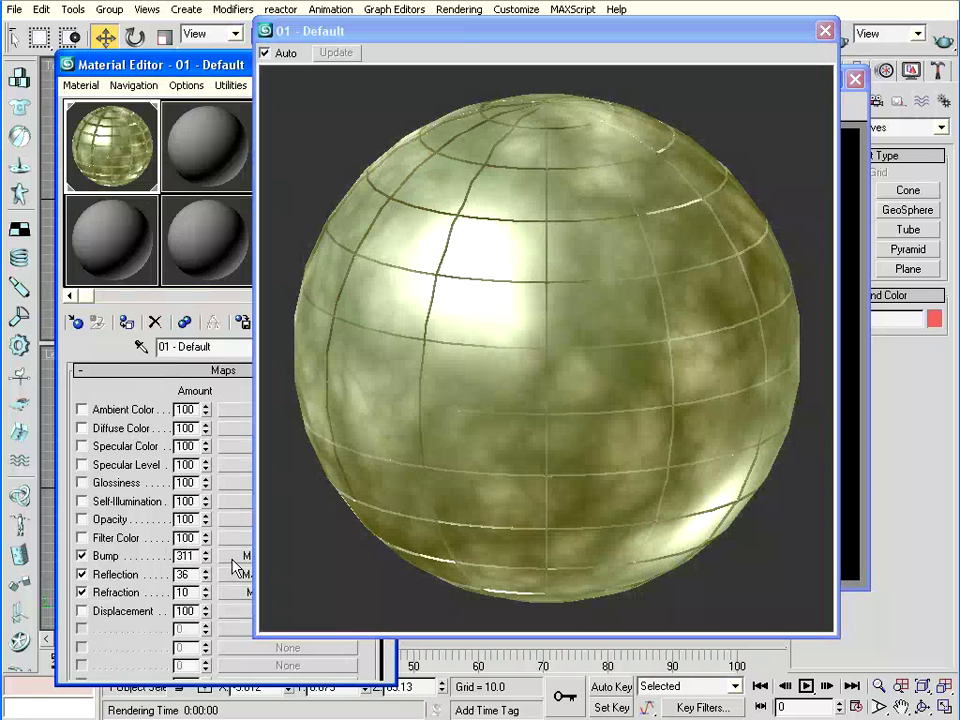
left_click(240, 557)
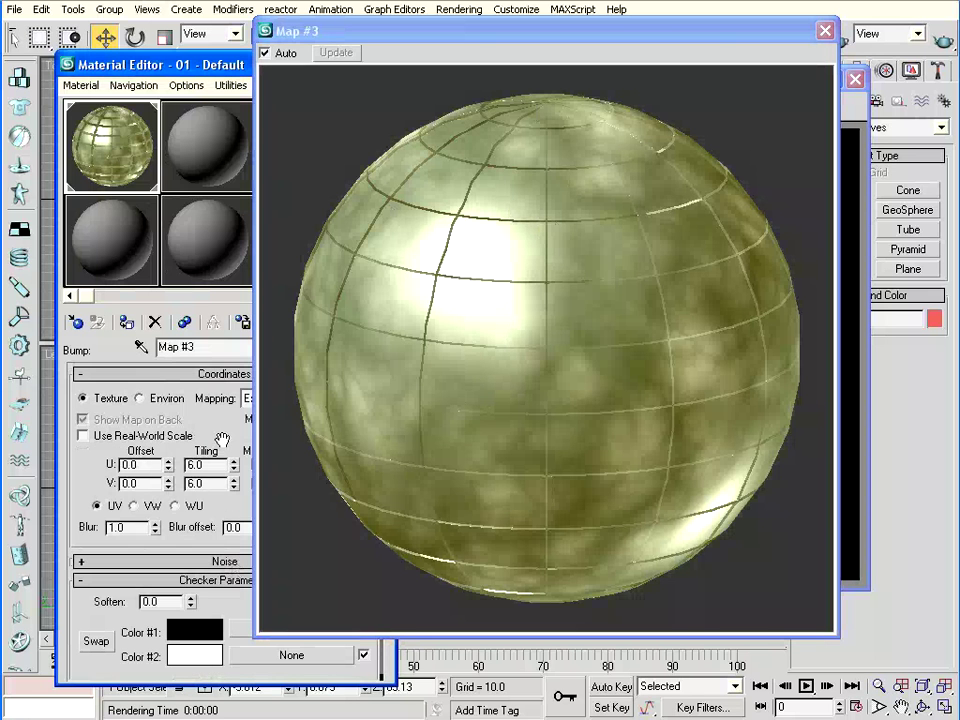
left_click_drag(428, 39, 528, 39)
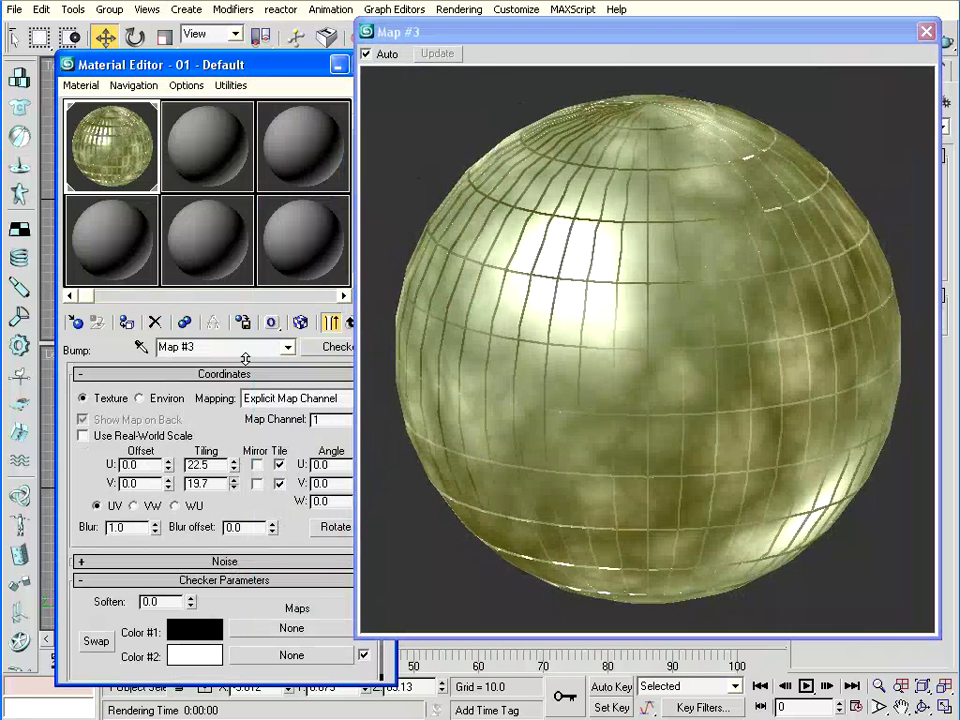
double_click(200, 464)
type("20")
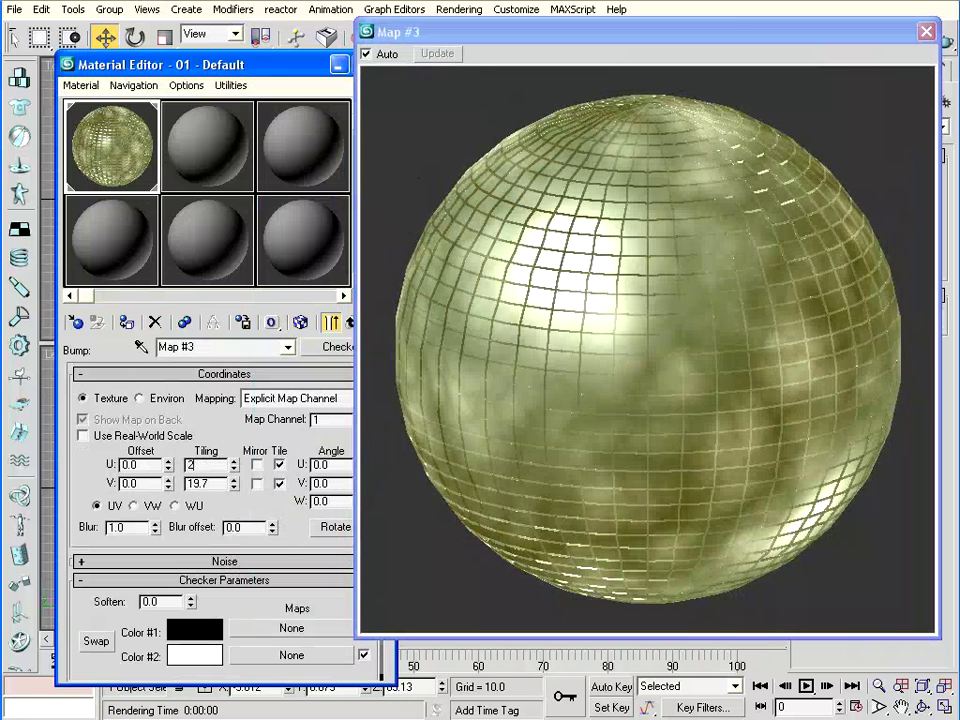
key("Tab")
type("20")
key("Return")
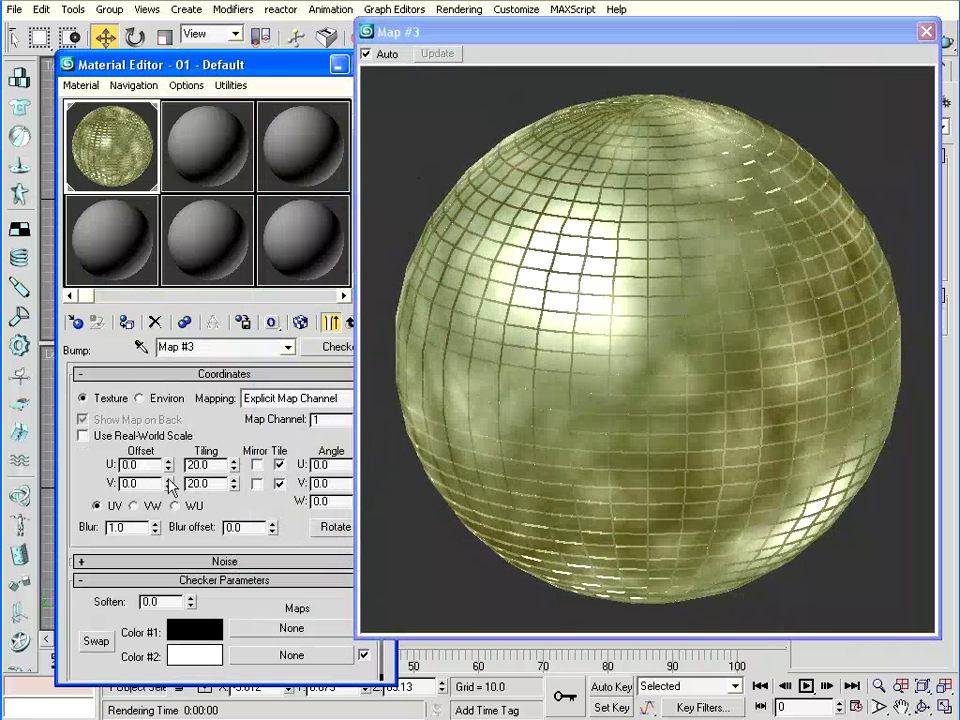
Step: Set the Bump amount to 120 and render the scene
left_click(350, 322)
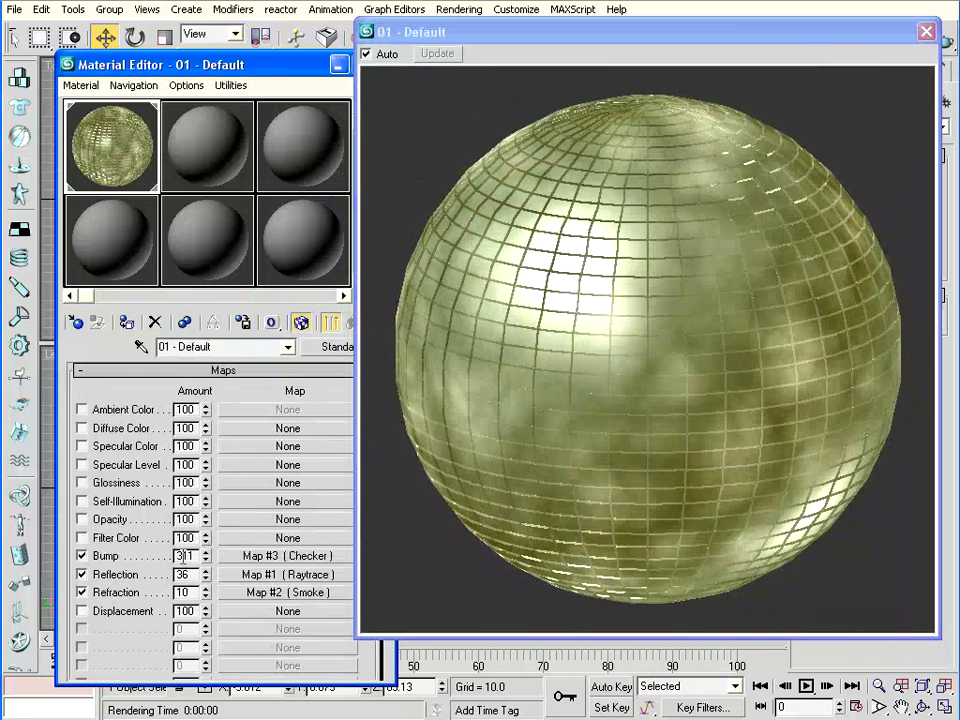
double_click(190, 555)
type("12")
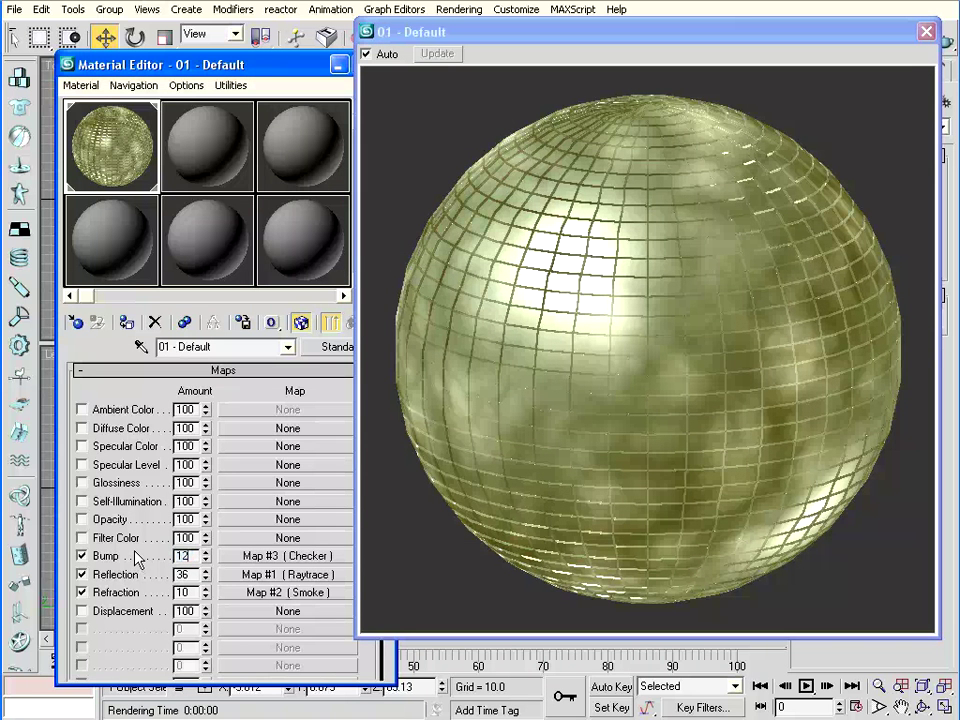
type("0")
key("shift+q")
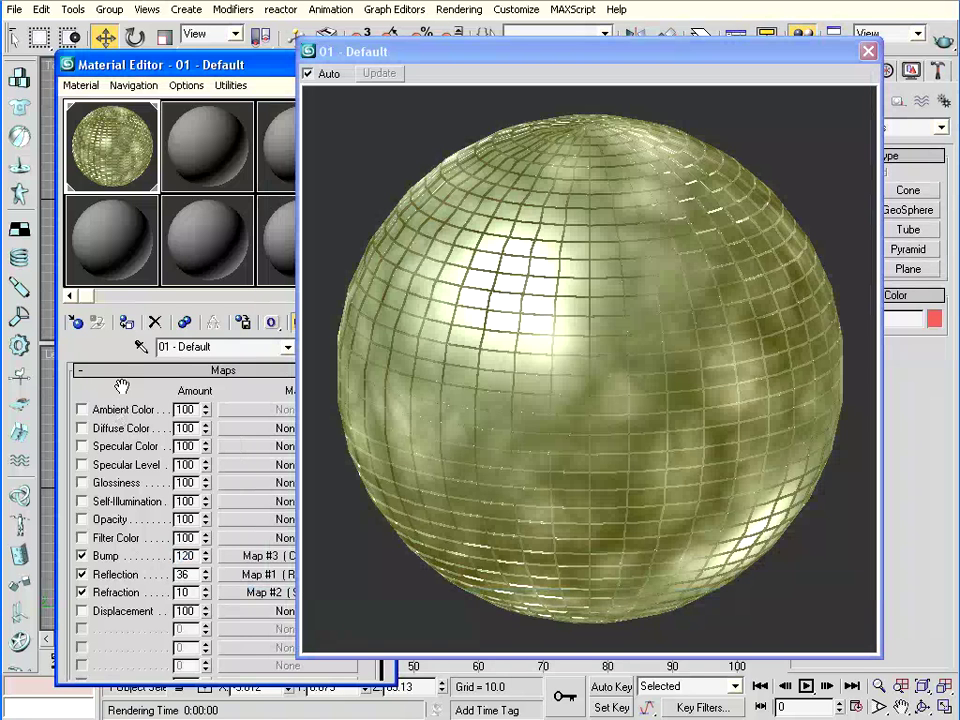
Step: Enable the Glossiness channel and assign it a Mask map
left_click(90, 295)
left_click(82, 483)
left_click(243, 483)
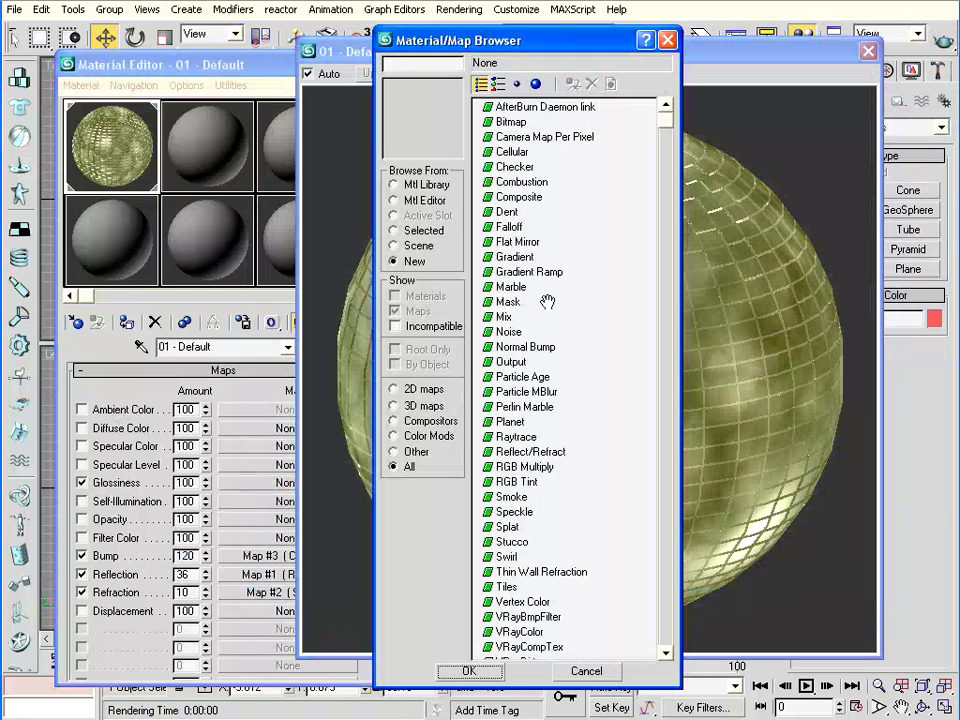
left_click(506, 302)
double_click(504, 306)
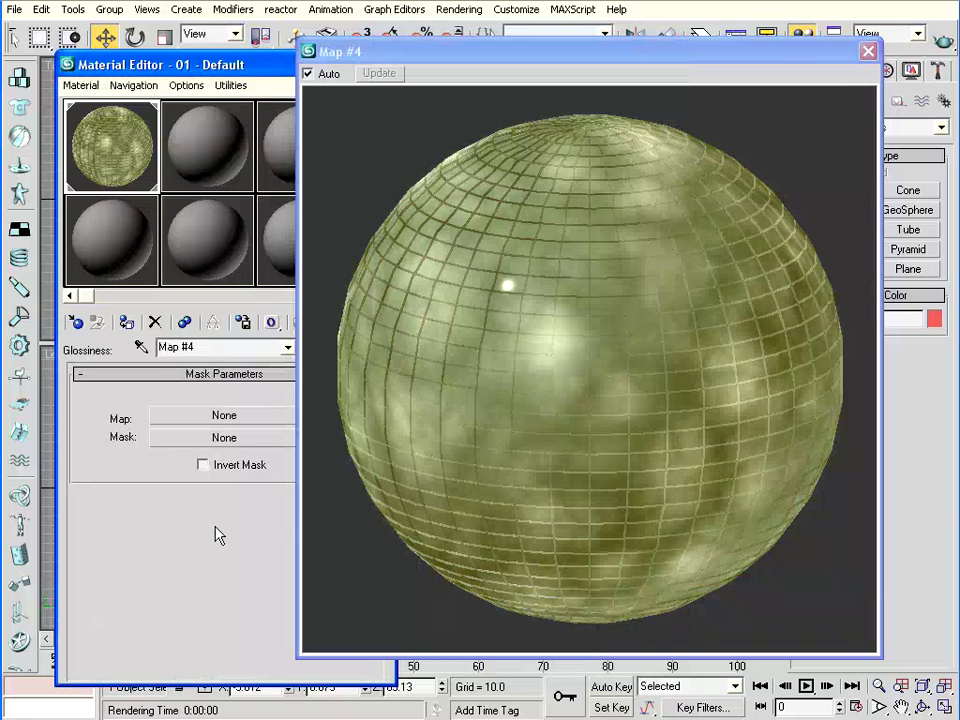
Step: Use a Cellular map inside the mask, tiled 9.5 by 5.9
left_click(222, 416)
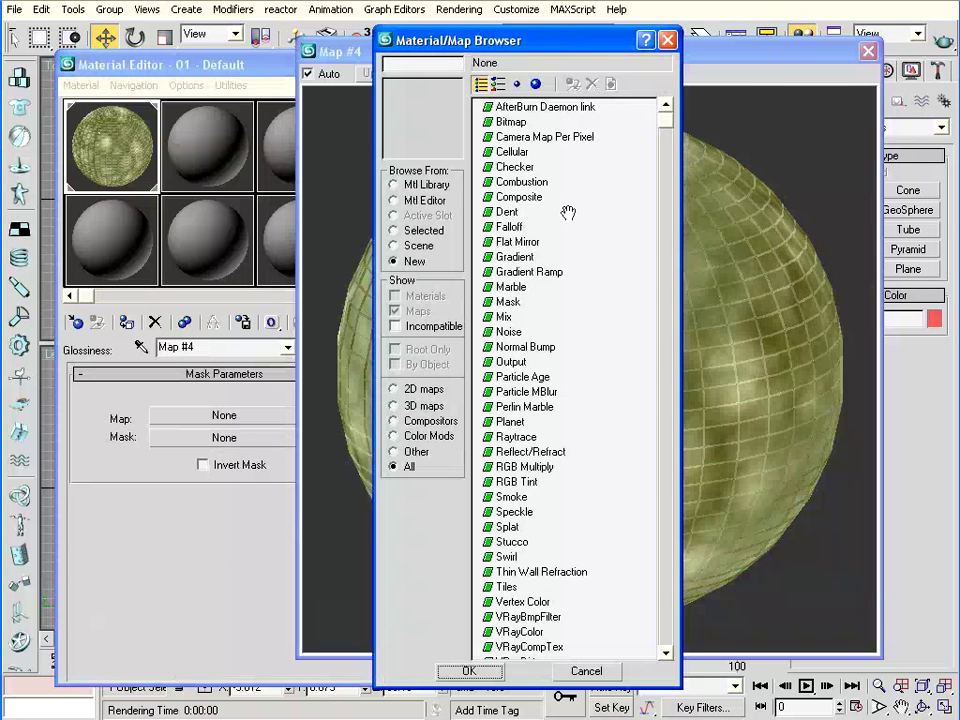
left_click(511, 152)
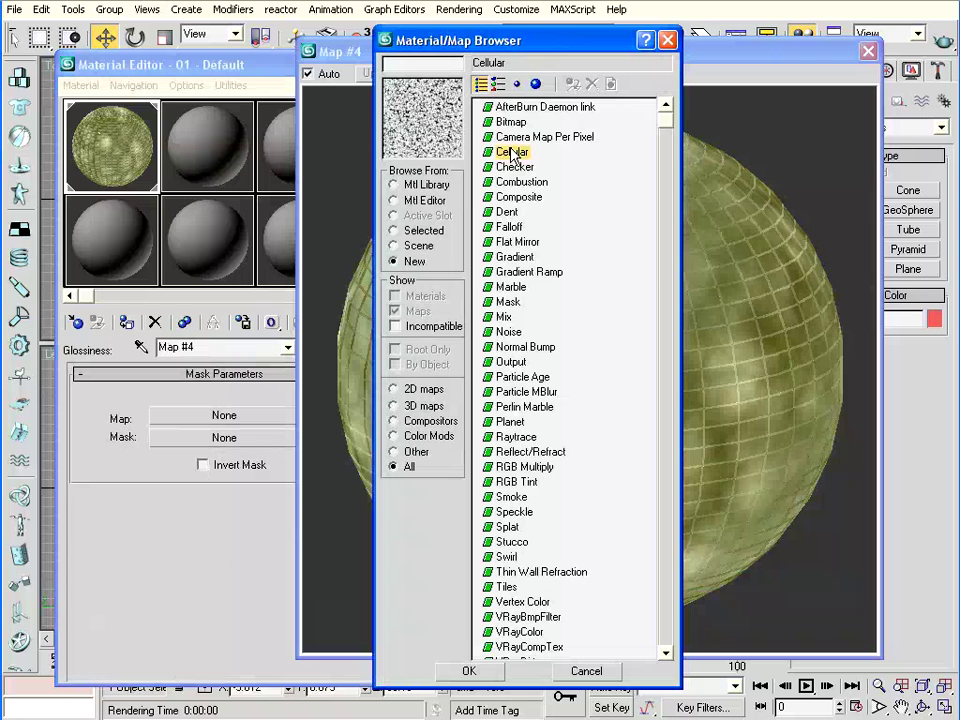
left_click(469, 671)
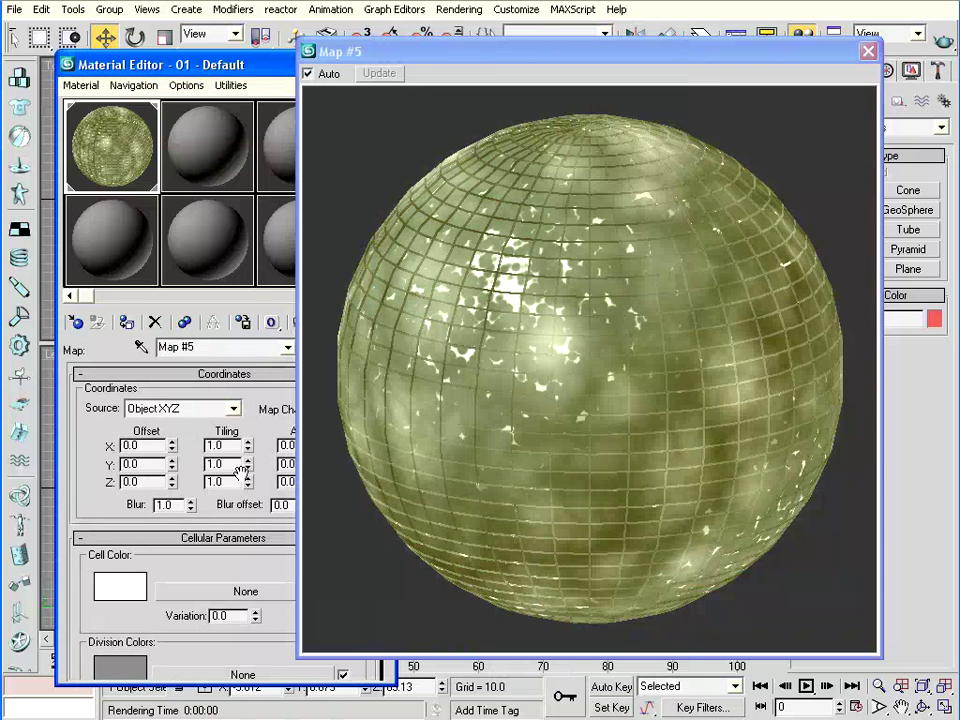
left_click_drag(248, 447, 253, 357)
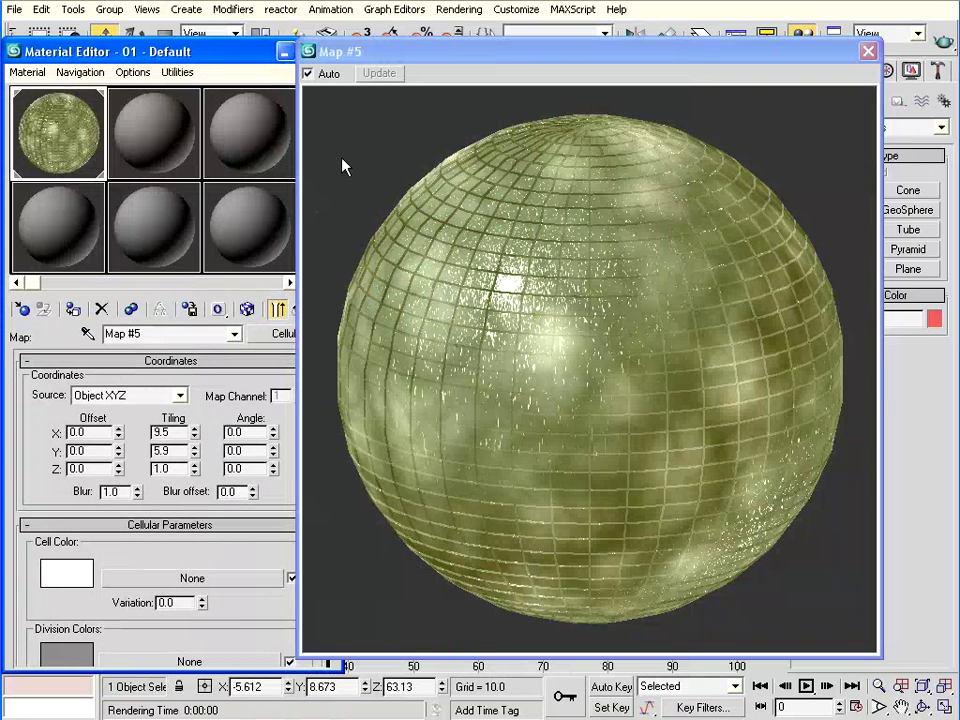
left_click_drag(399, 56, 445, 58)
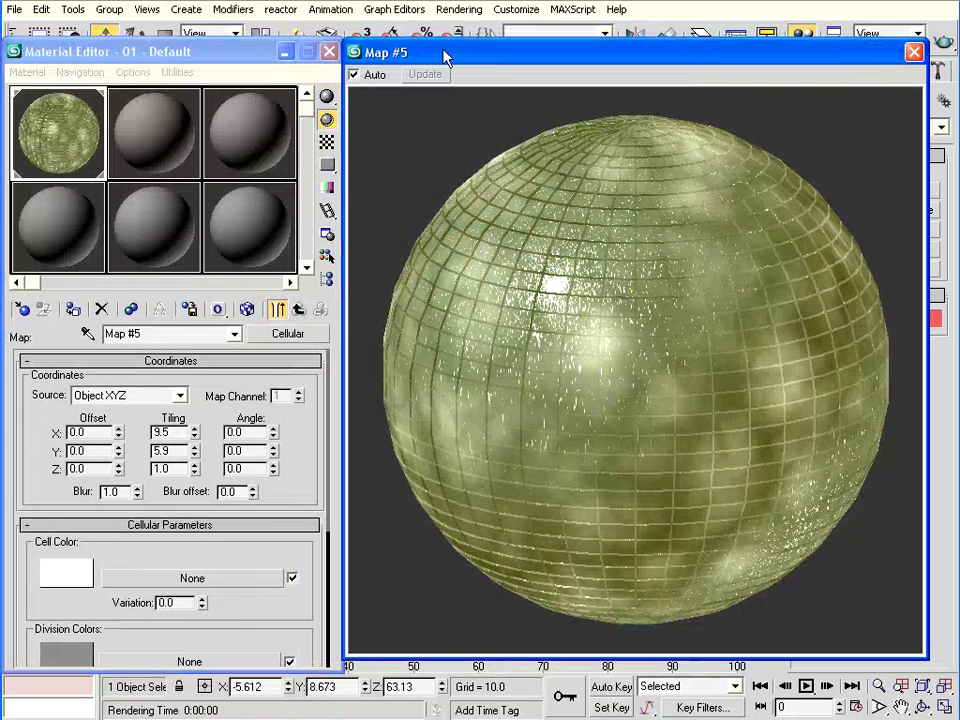
left_click(298, 309)
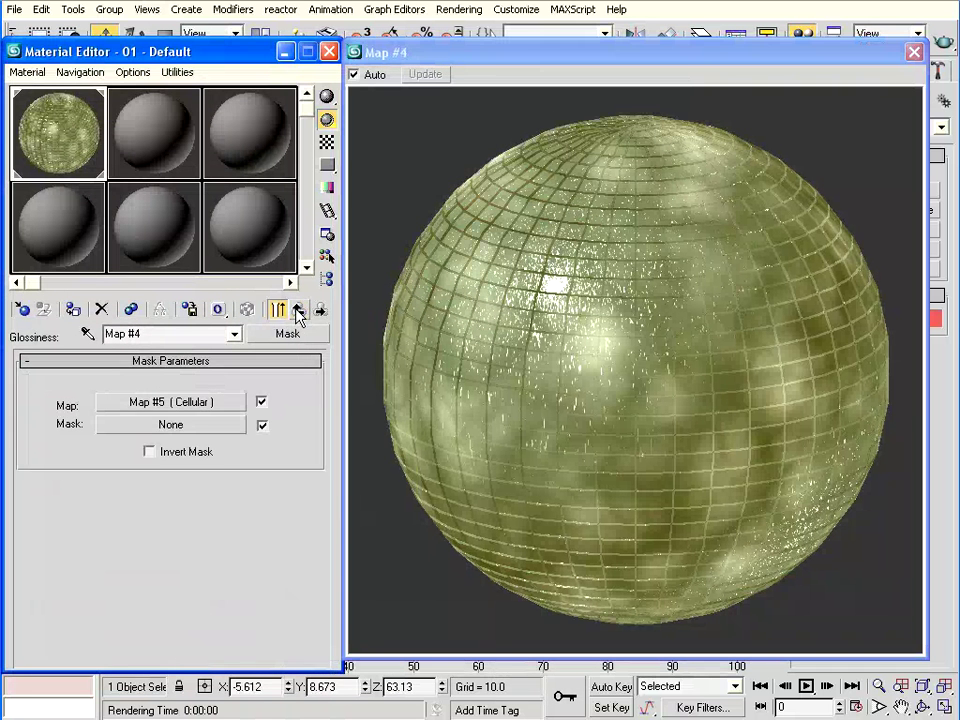
Step: Mask it with a Falloff map whose front and side colours are swapped
left_click(197, 433)
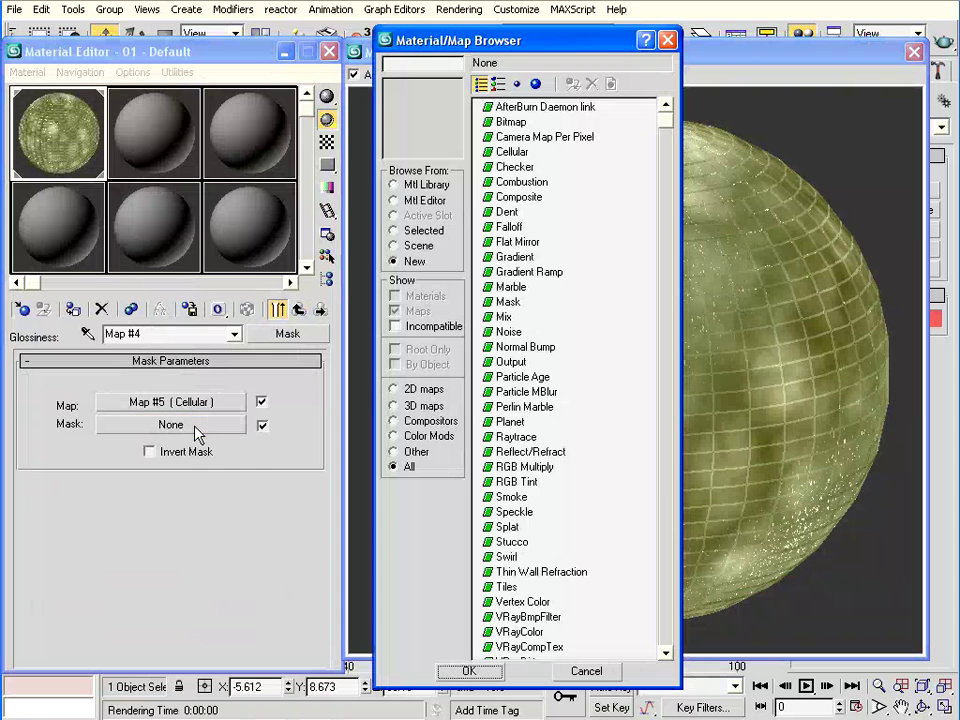
double_click(508, 229)
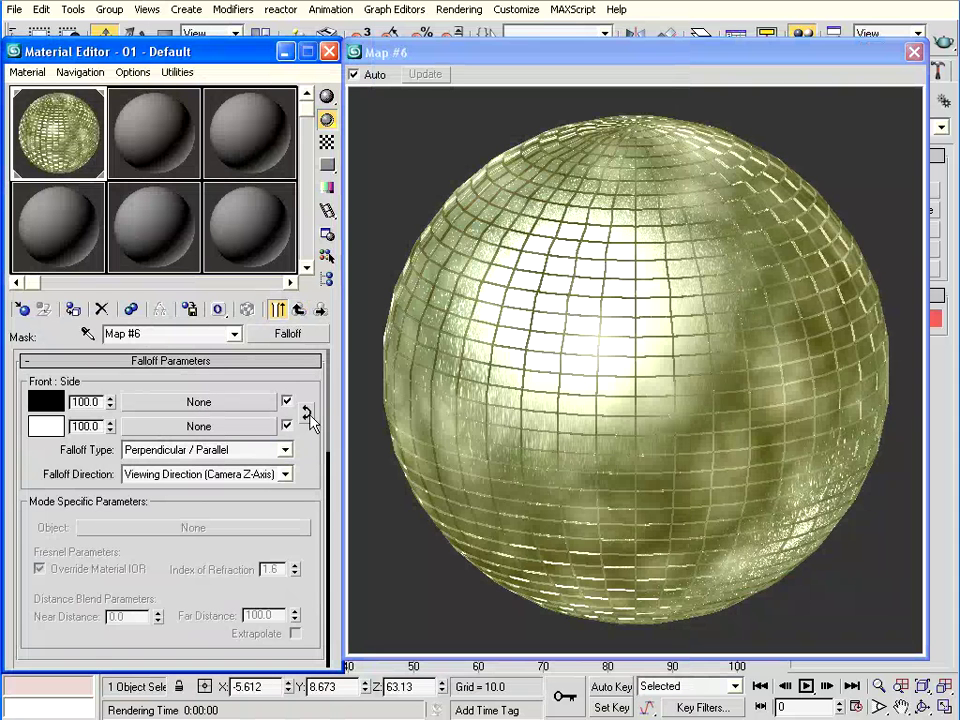
left_click(308, 415)
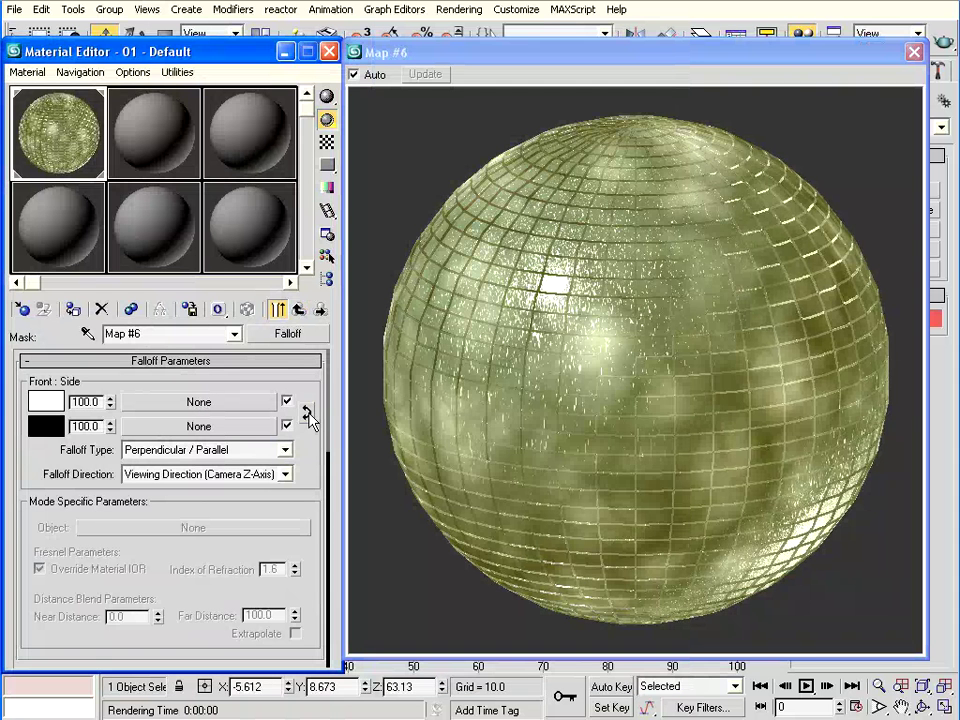
left_click(298, 310)
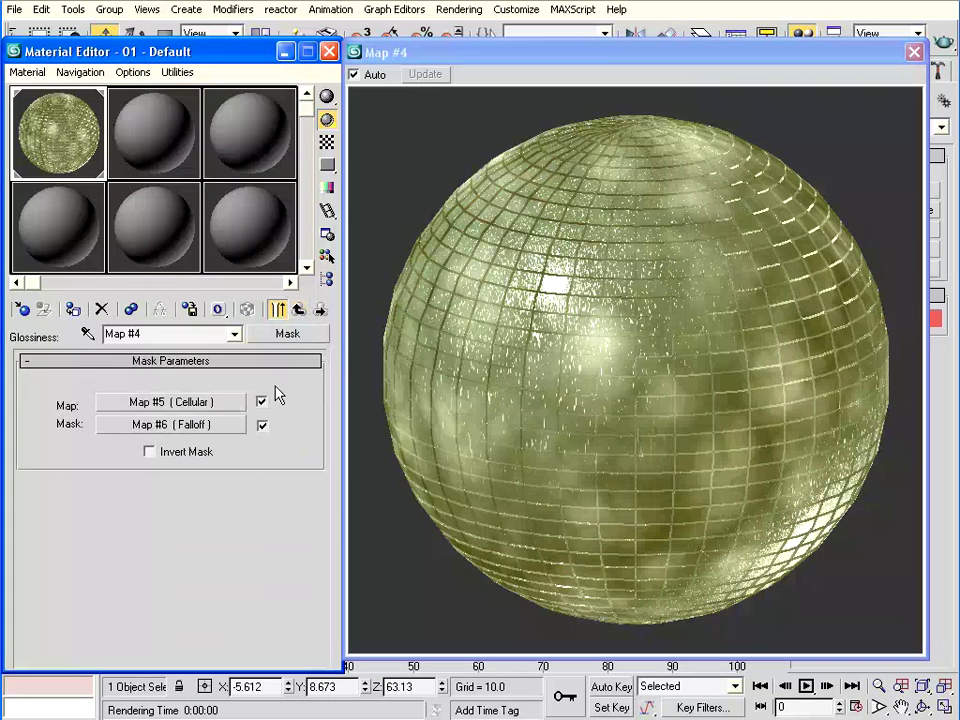
left_click(299, 311)
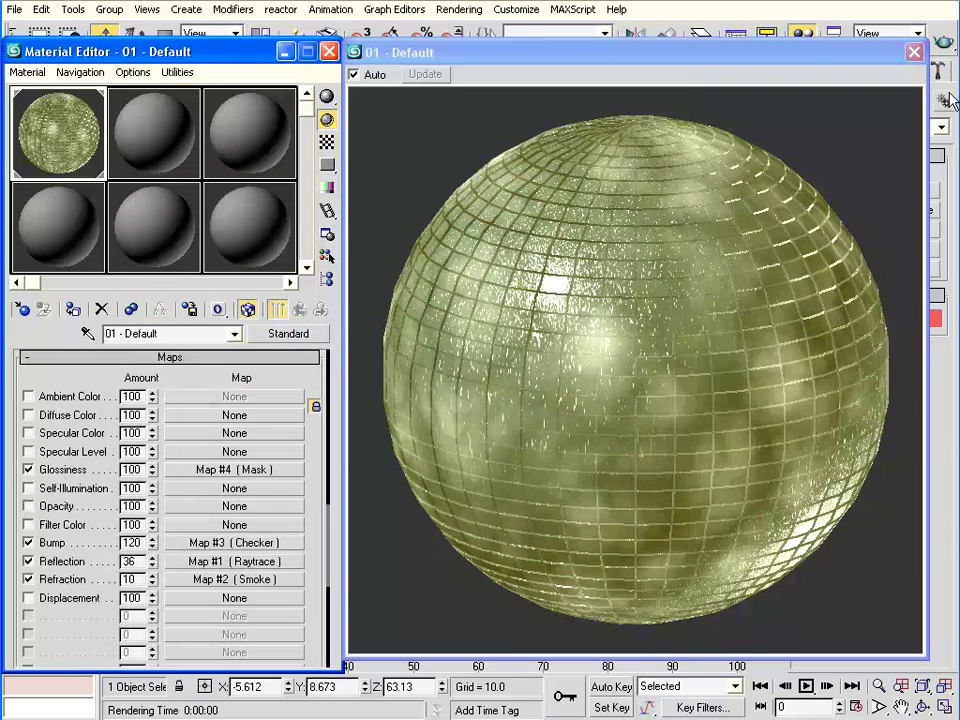
Step: Test-render the material, then open the Cellular map inside the glossiness mask
left_click(943, 45)
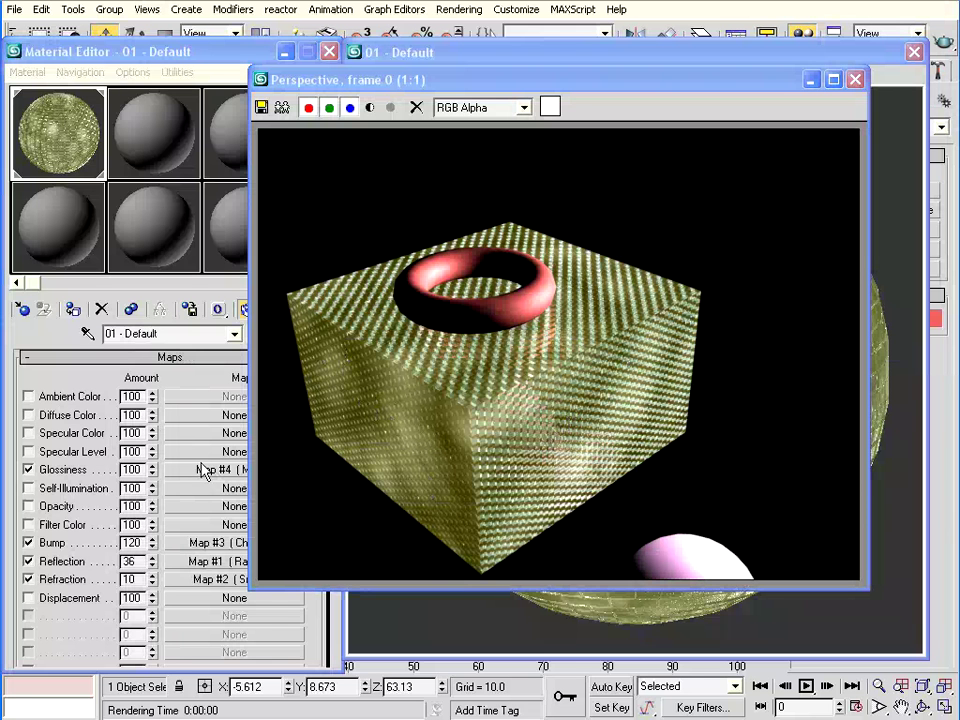
left_click(100, 380)
left_click(250, 470)
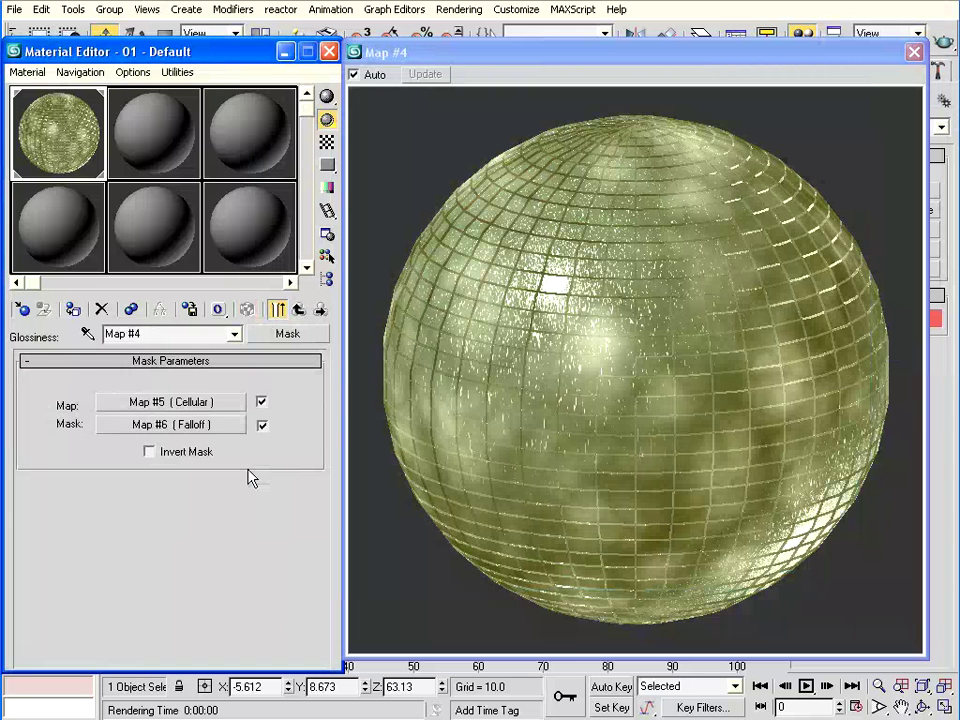
left_click(171, 401)
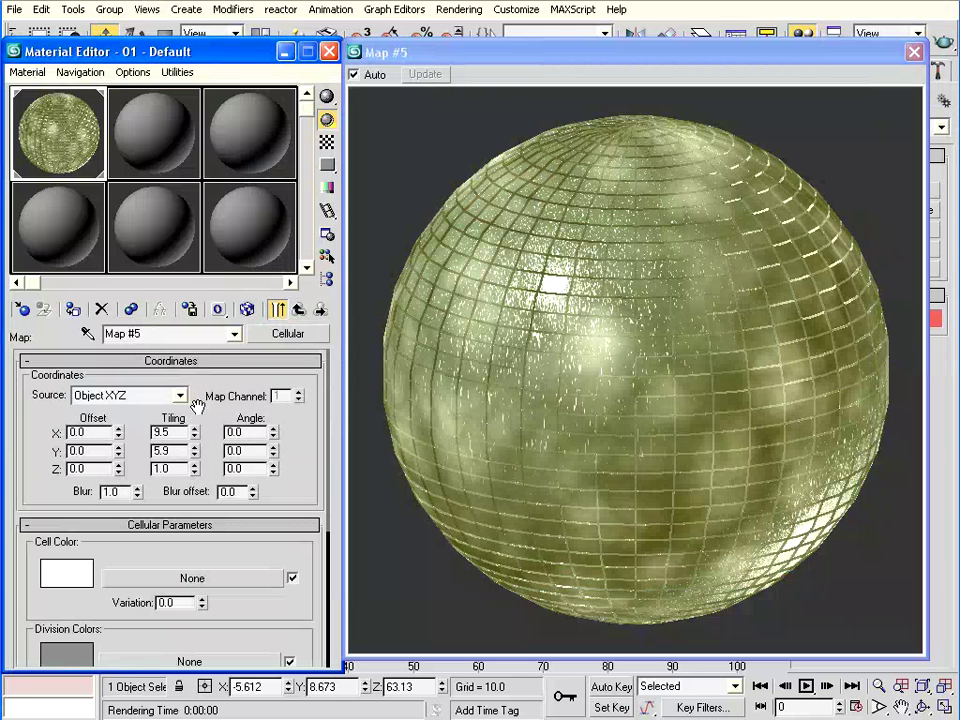
Step: Retile the Cellular map to -0.8, 0.7, -0.9 and test-render it
left_click_drag(195, 432, 200, 480)
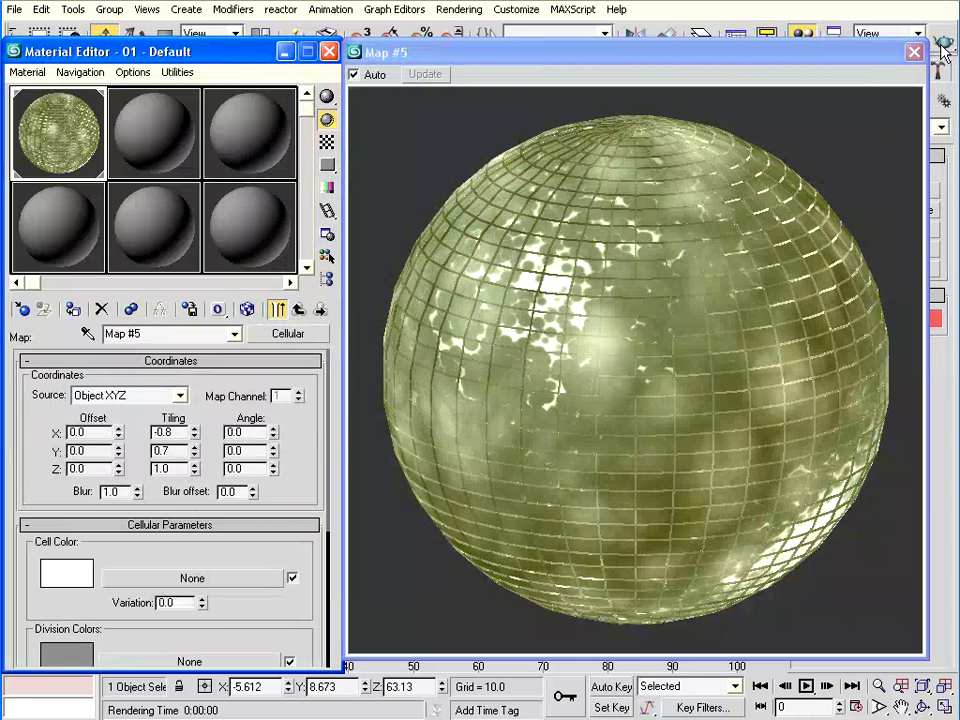
mouse_move(194, 470)
left_mouse_down()
mouse_move(196, 498)
mouse_move(197, 483)
left_mouse_up()
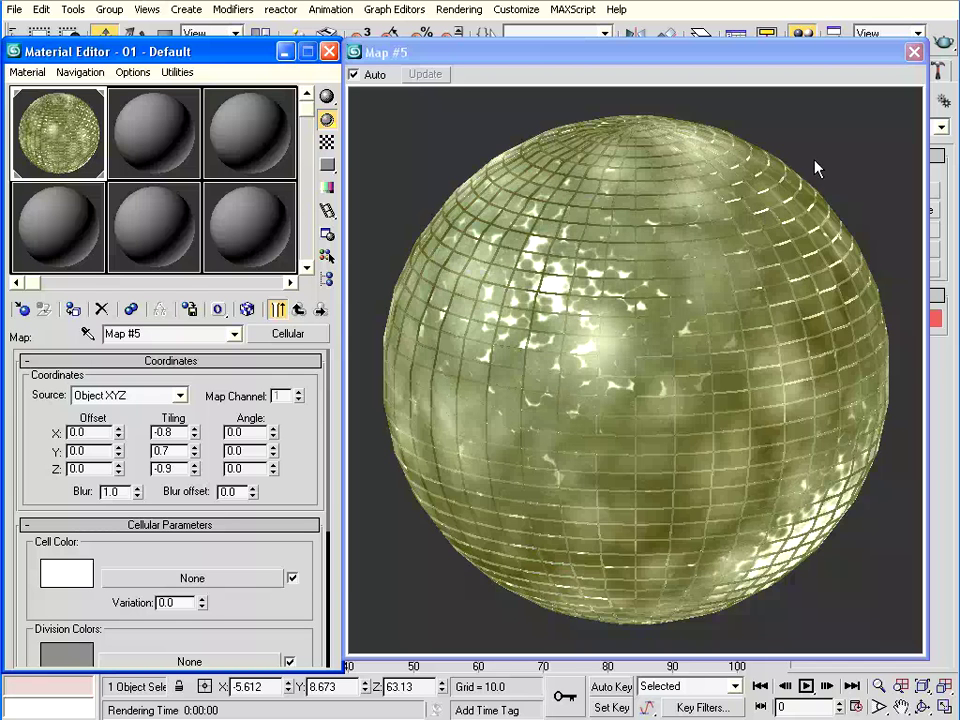
left_click(706, 35)
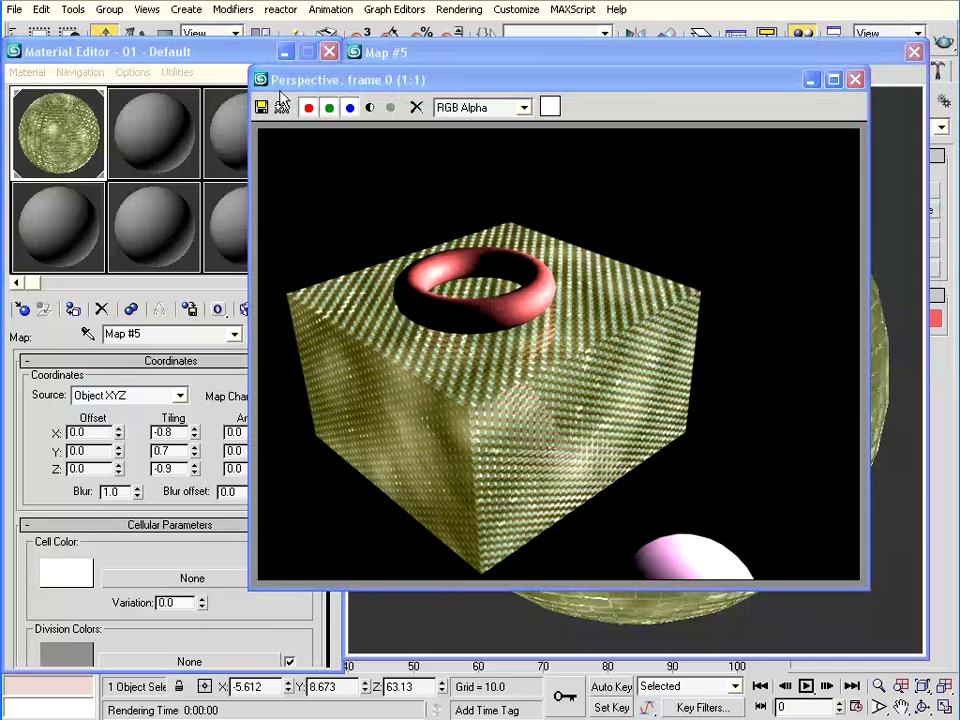
left_click(231, 566)
left_click(299, 310)
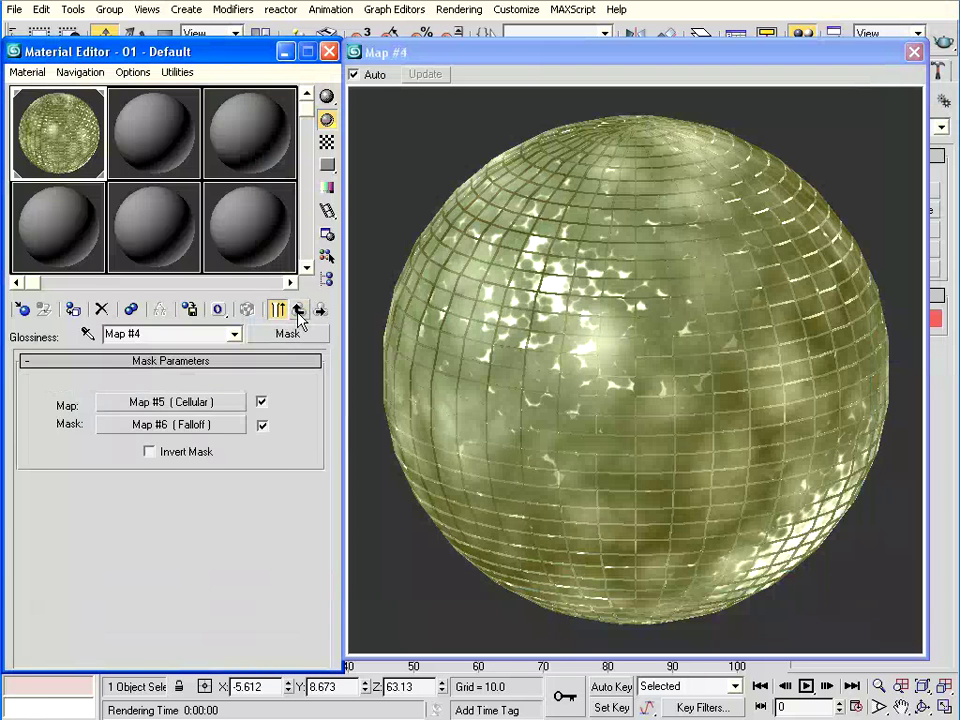
left_click(299, 310)
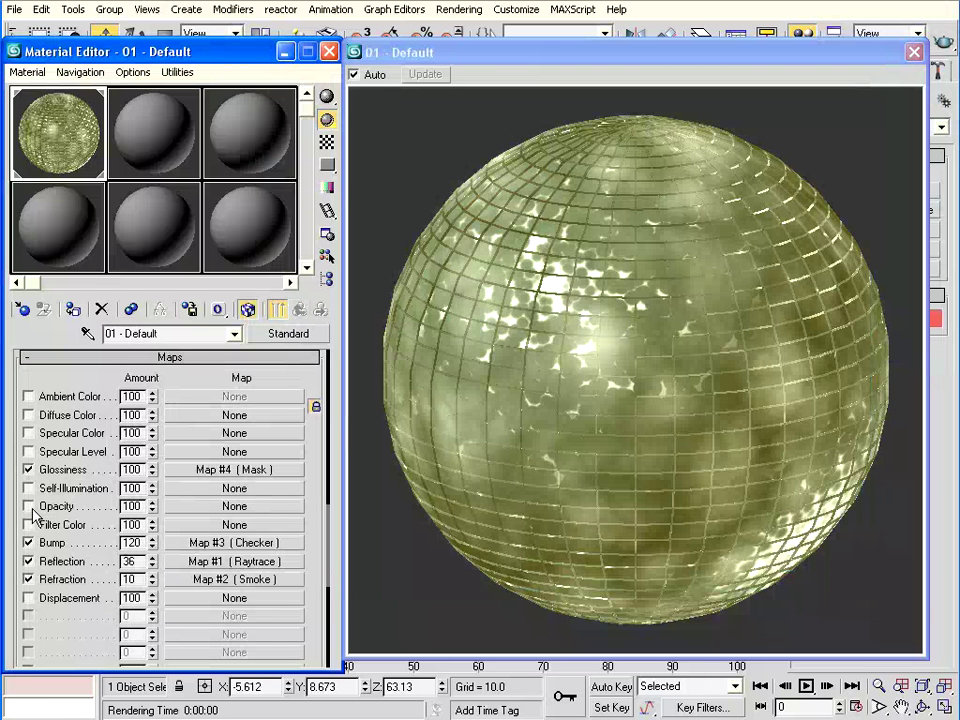
left_click(194, 506)
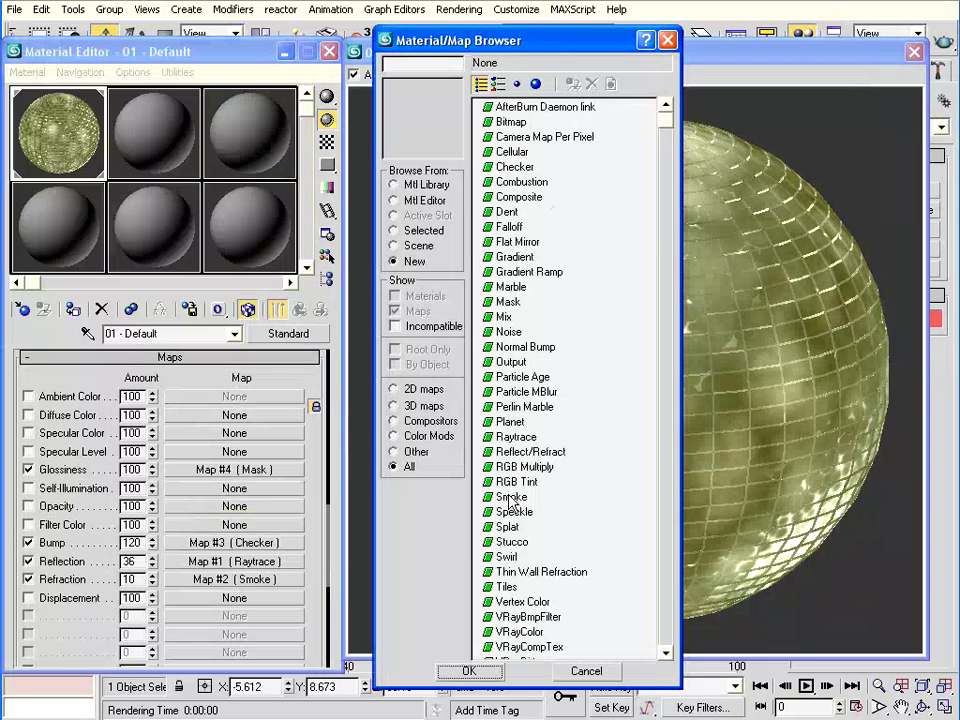
Step: Assign a Wood map to the material's Opacity channel
mouse_move(617, 553)
left_mouse_down()
mouse_move(584, 502)
mouse_move(588, 445)
left_mouse_up()
left_click(510, 632)
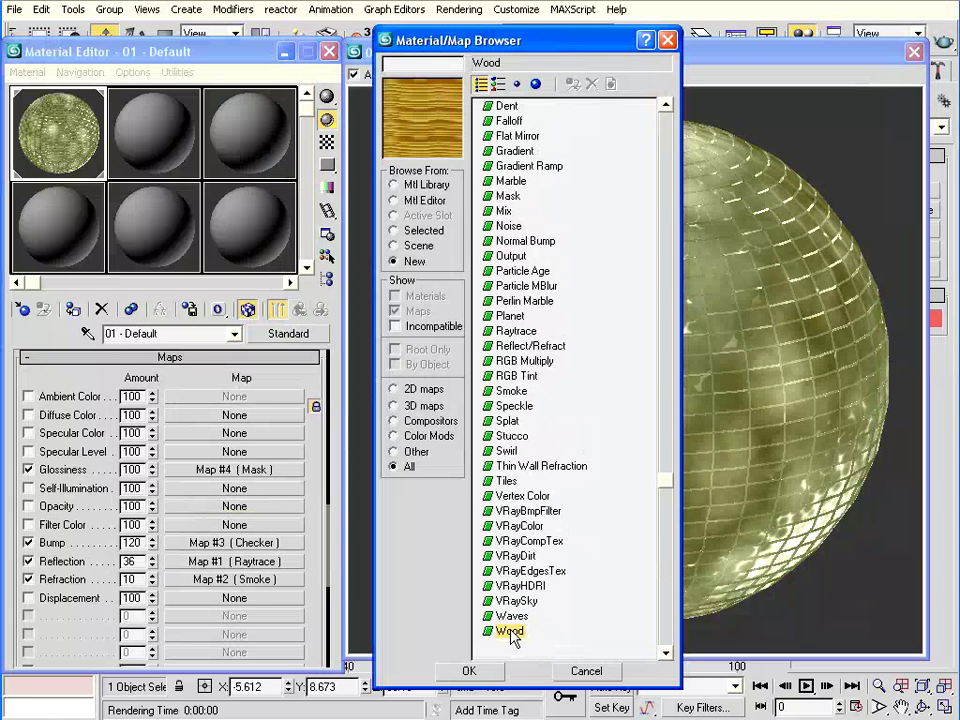
double_click(510, 632)
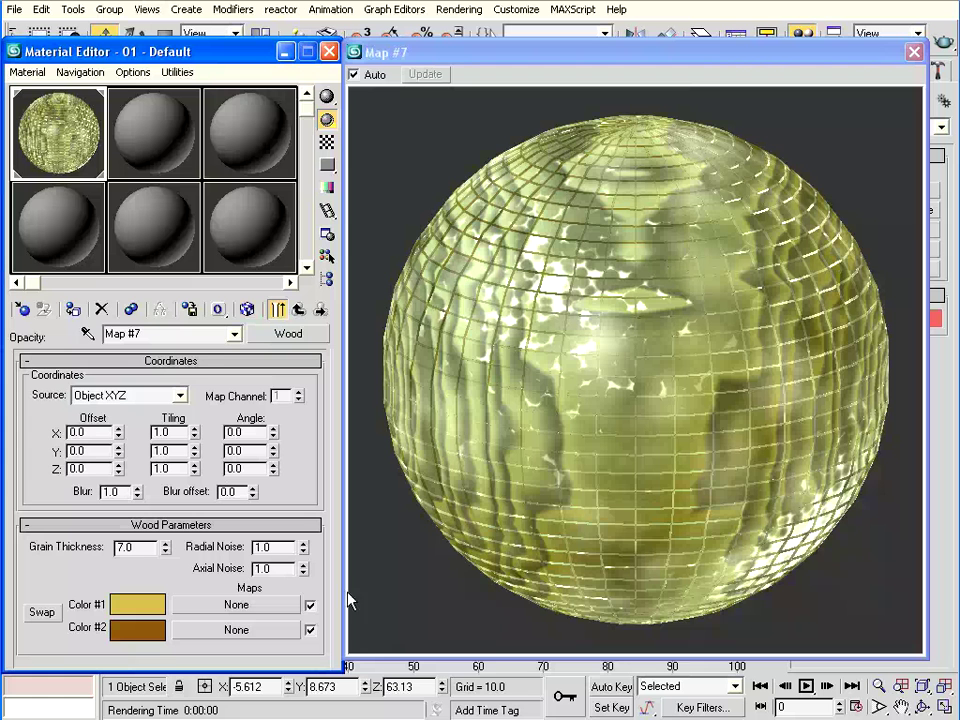
Step: Tile the wood 2.0 on X and 0.0 on Y, then test-render the stripes
left_click_drag(194, 432, 196, 496)
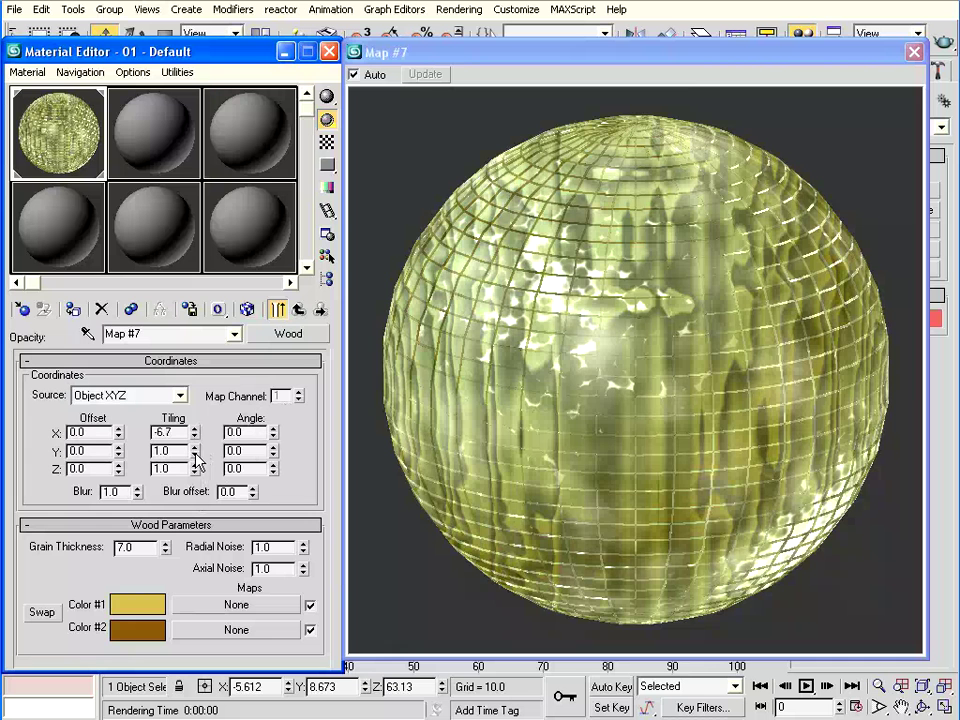
left_click_drag(197, 458, 171, 463)
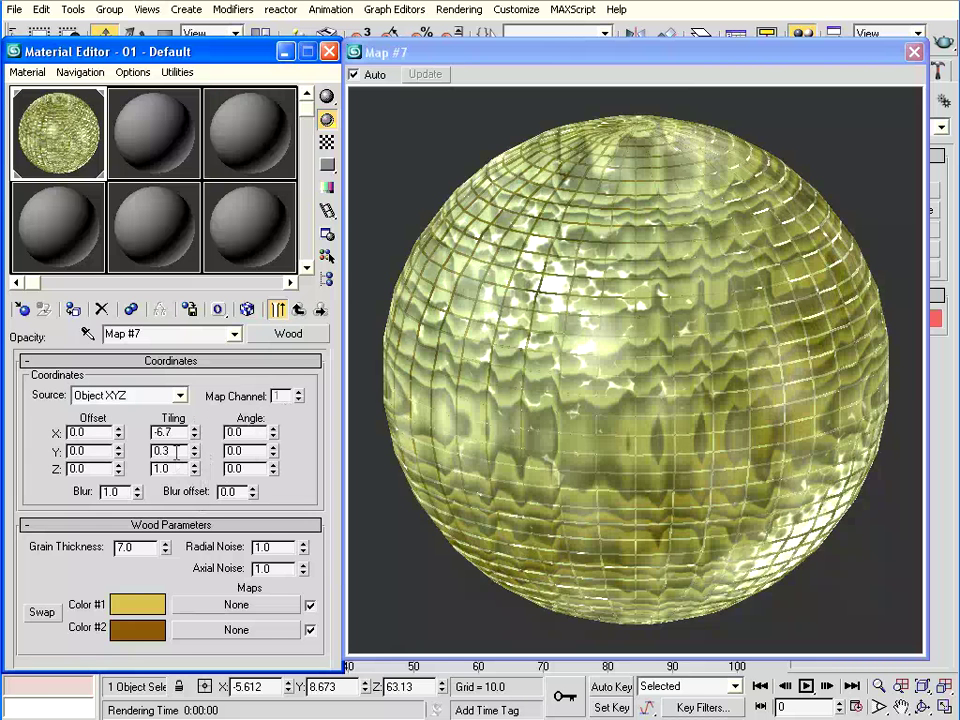
double_click(176, 452)
type("0")
key("shift+Tab")
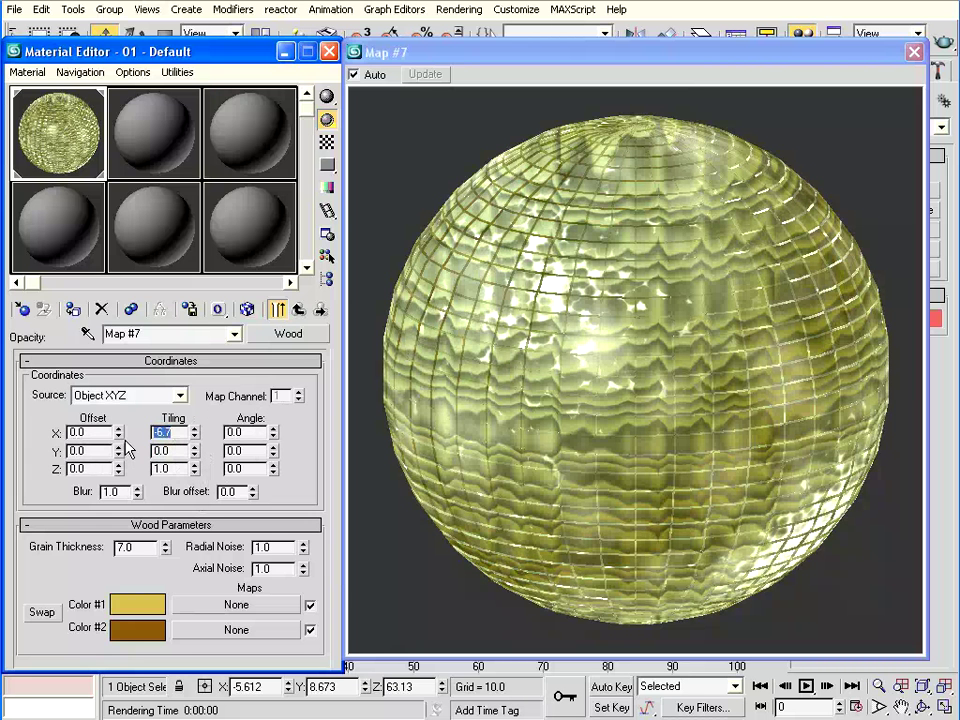
type("2")
key("Return")
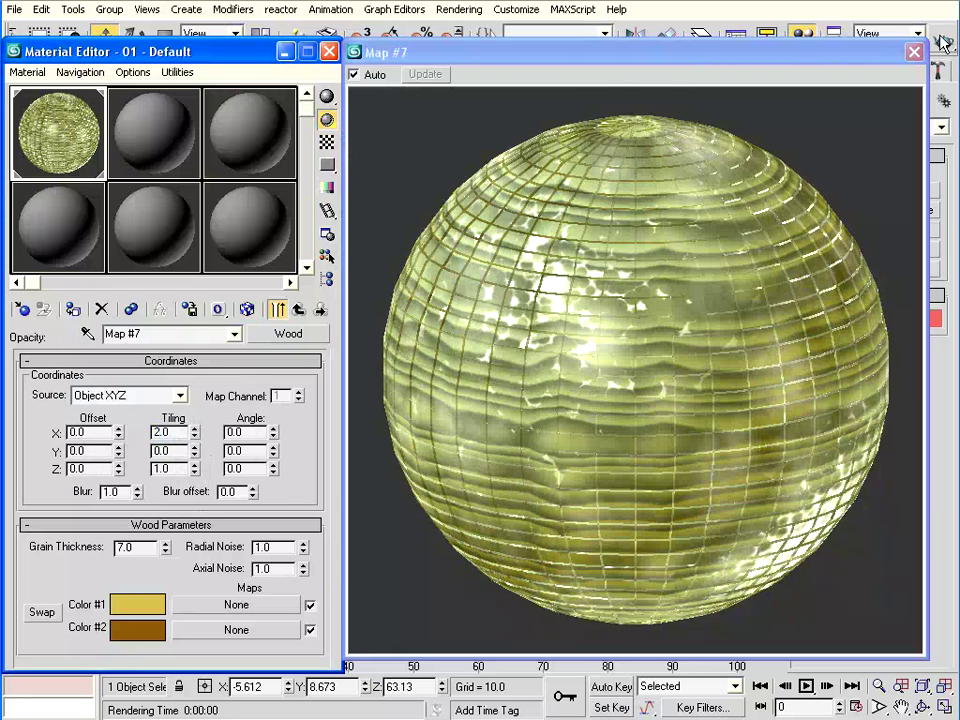
left_click(943, 42)
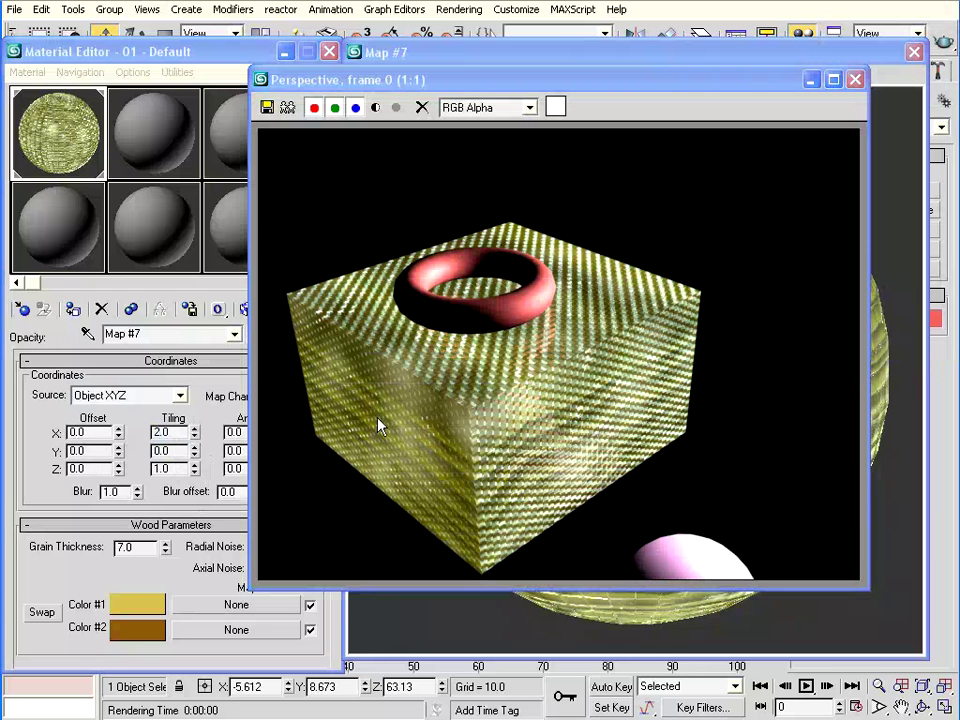
left_click(855, 79)
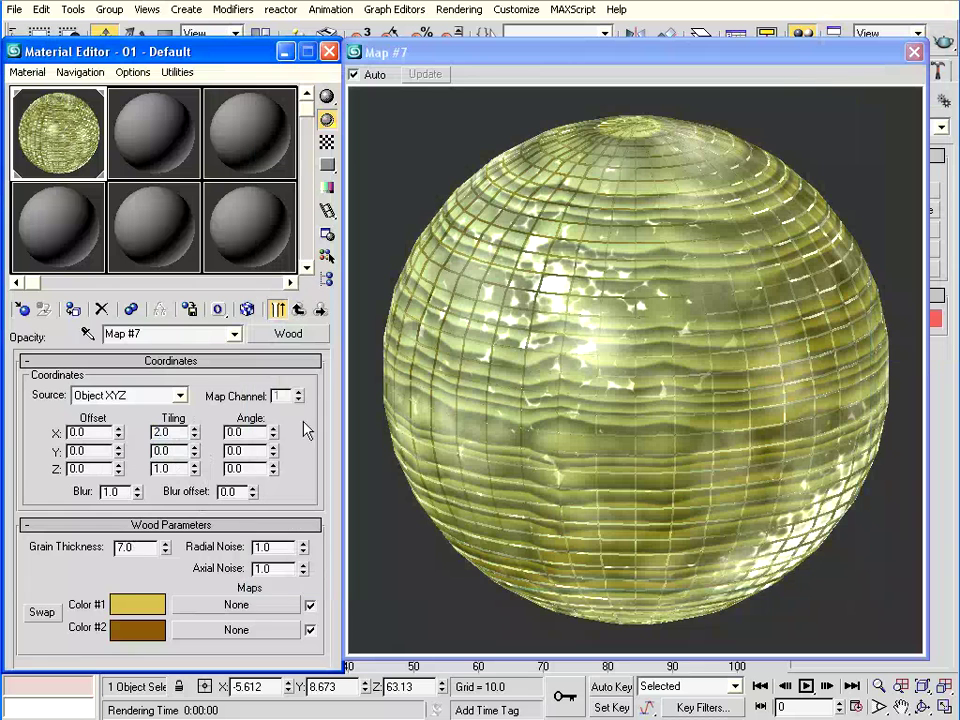
Step: Drop the Glossiness map amount to 16 and test-render the result
left_click(301, 311)
left_click_drag(152, 469, 155, 488)
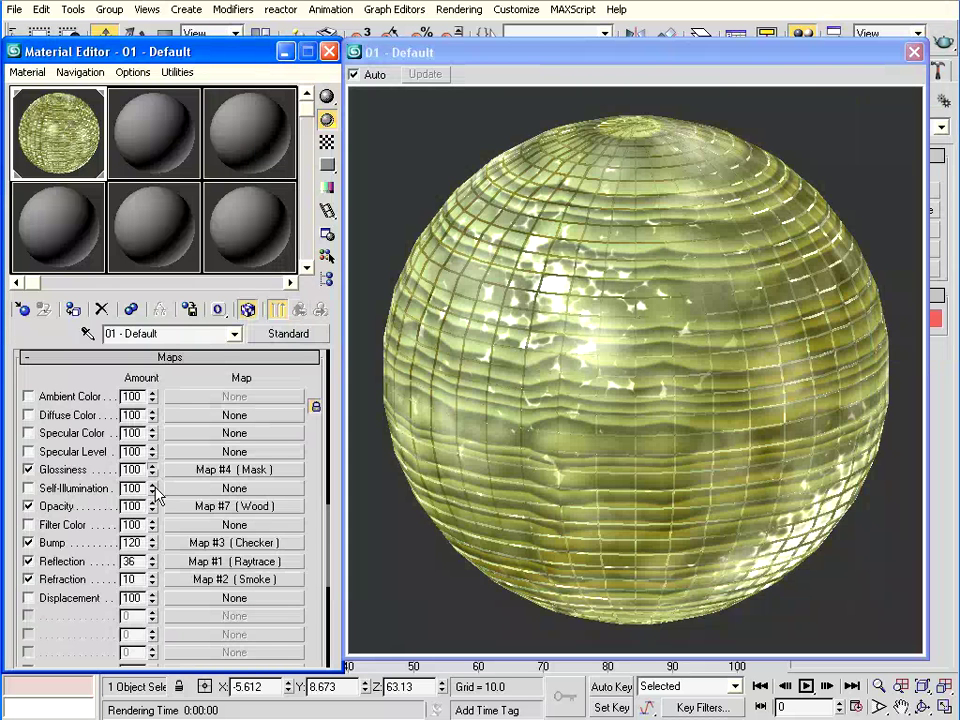
left_click_drag(153, 509, 153, 543)
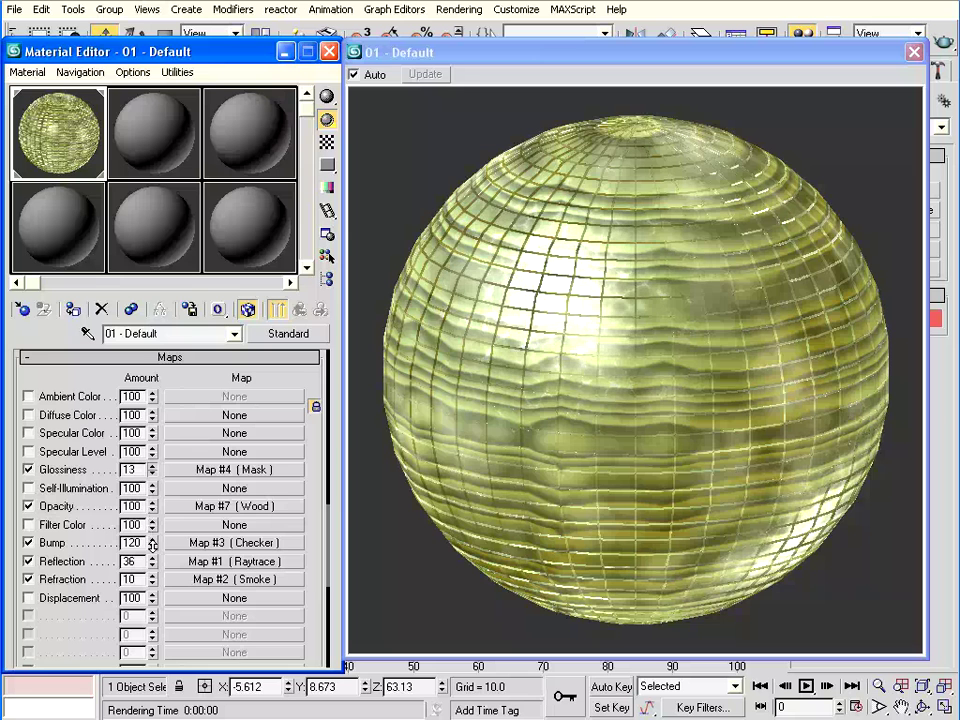
left_click(707, 26)
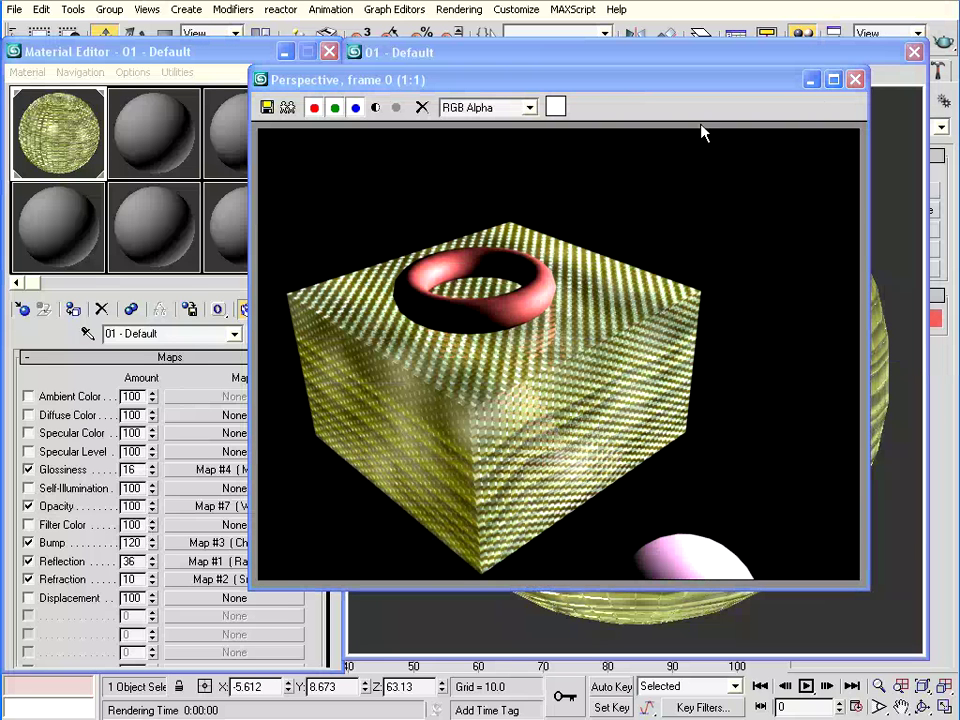
left_click(855, 79)
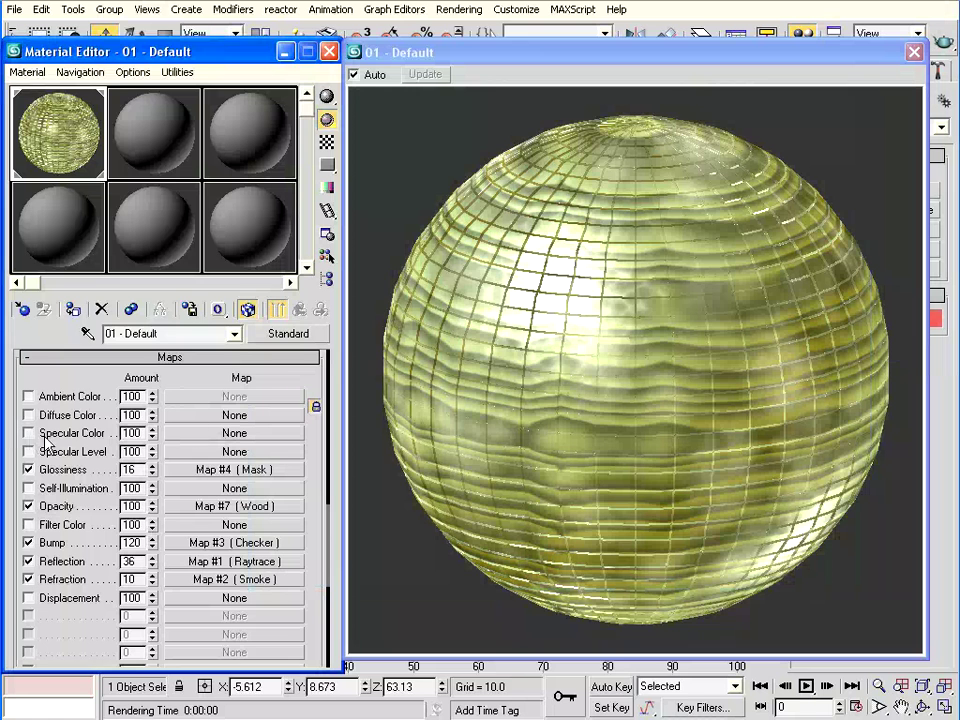
left_click(217, 433)
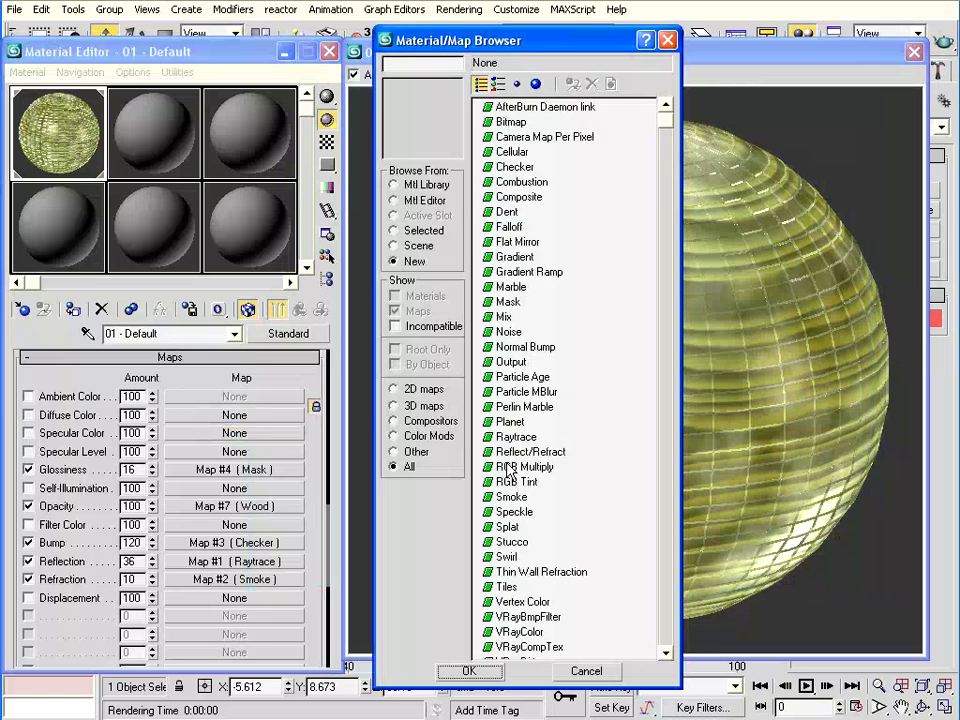
Step: Put an RGB Multiply map on the specular colour and make its first colour light cyan-blue
double_click(508, 467)
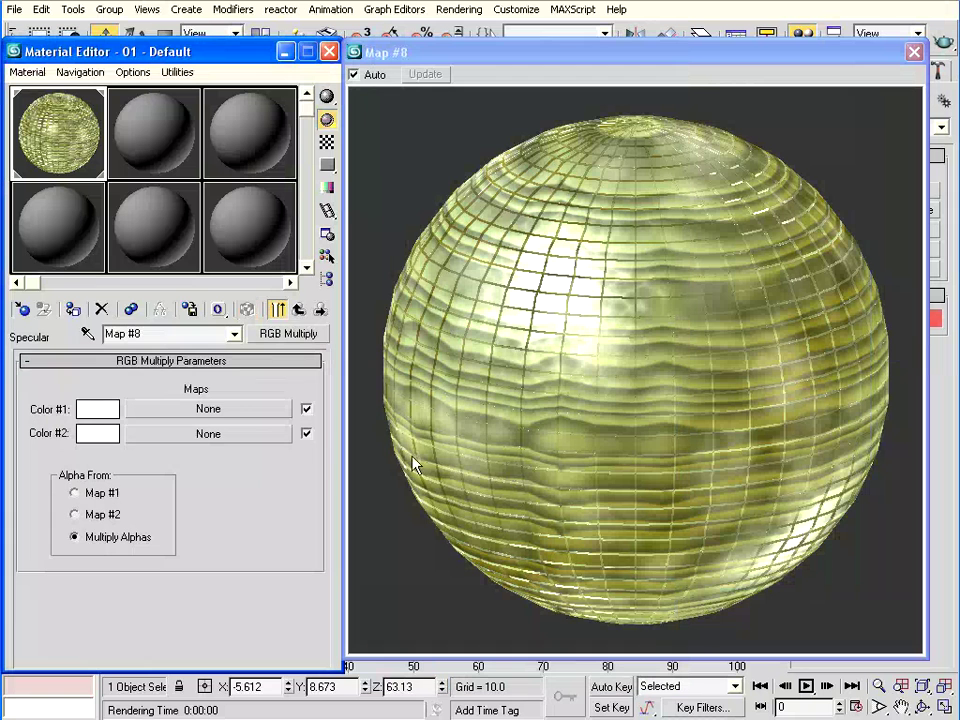
left_click(103, 409)
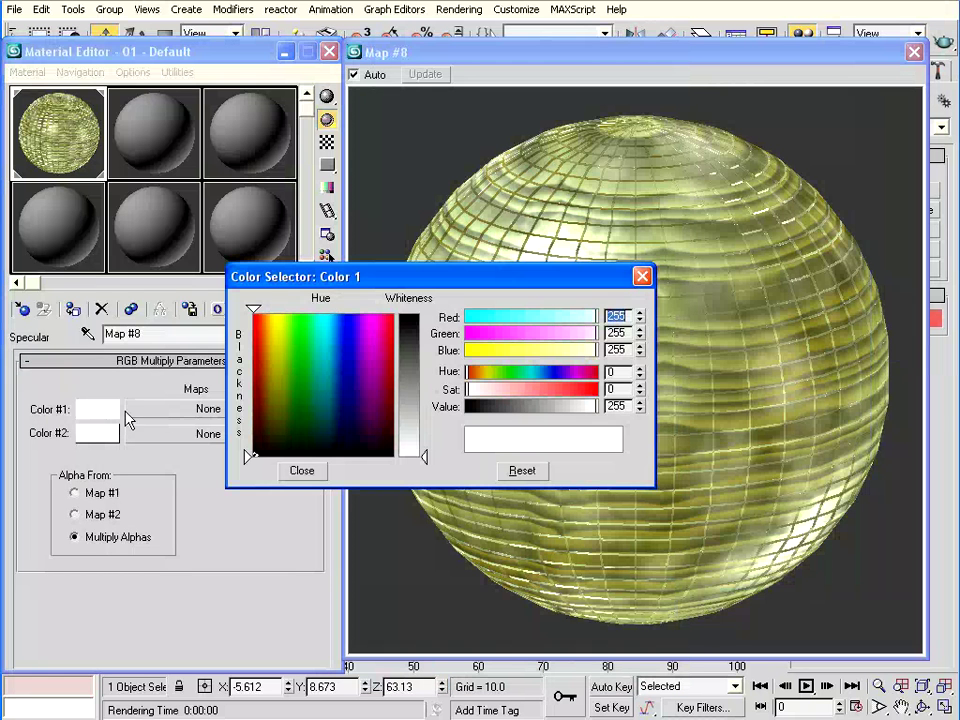
left_click_drag(329, 381, 332, 355)
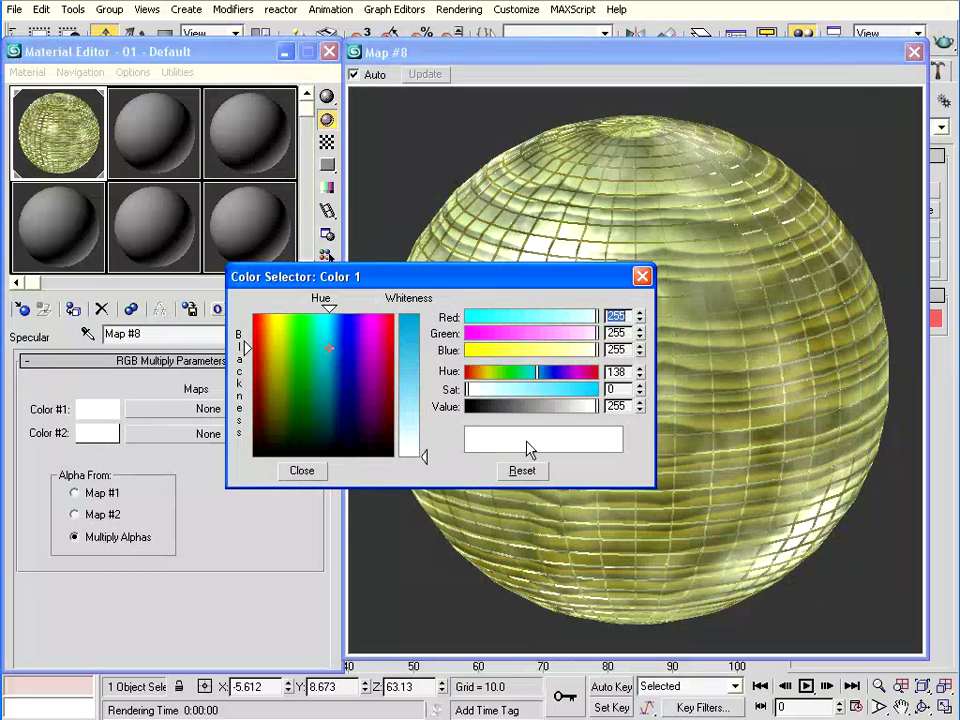
left_click_drag(424, 456, 424, 411)
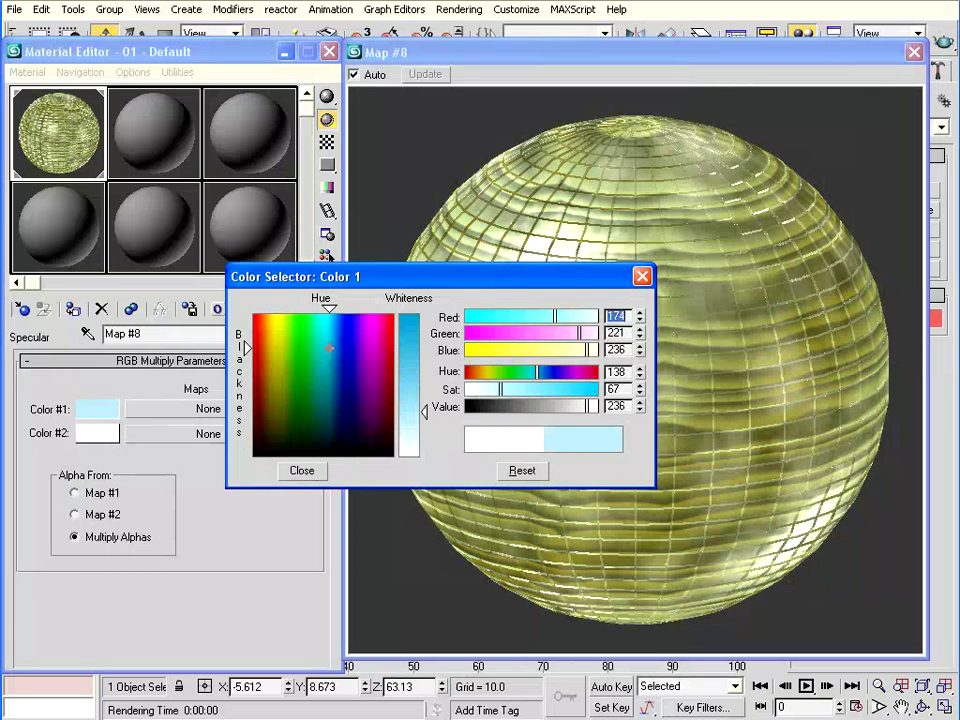
left_click(308, 471)
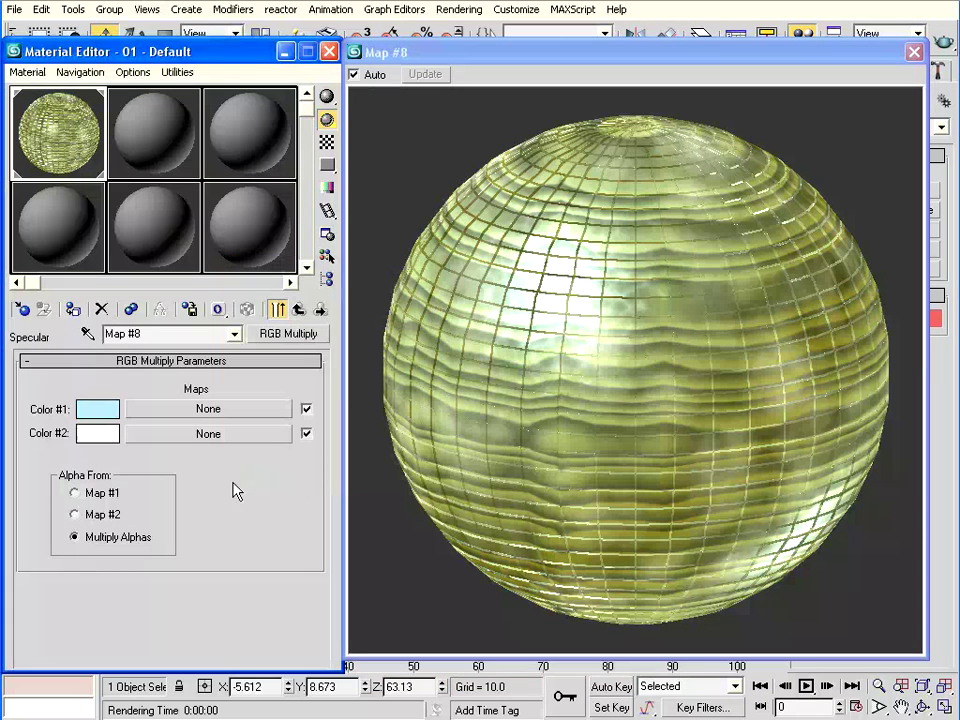
Step: Set the RGB Multiply map's second colour to orange-red
left_click(100, 433)
left_click_drag(279, 392, 256, 322)
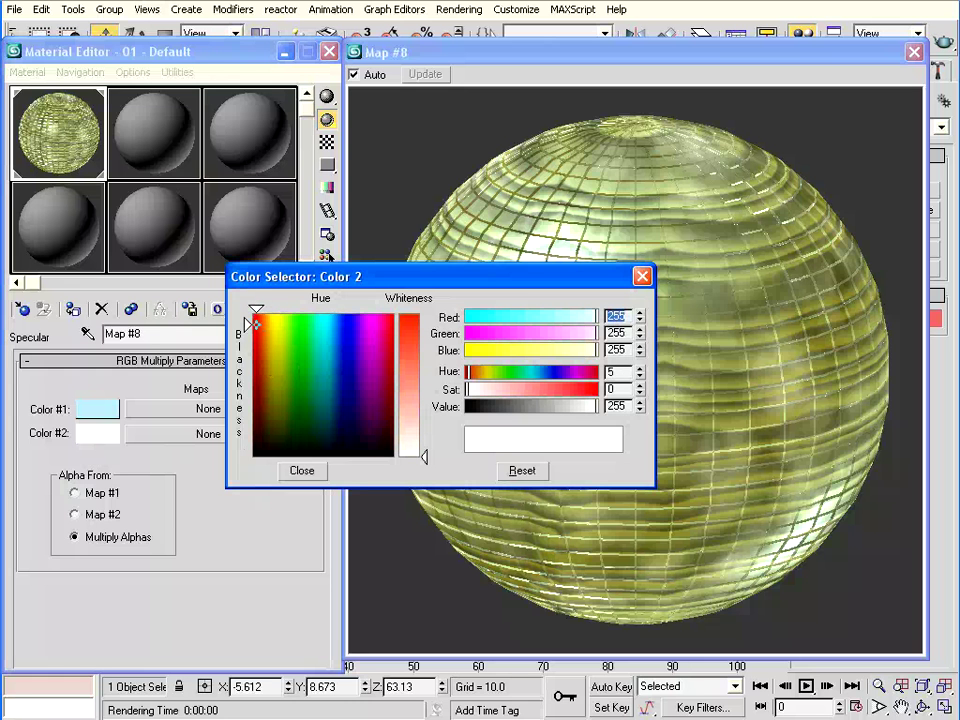
left_click_drag(424, 456, 424, 333)
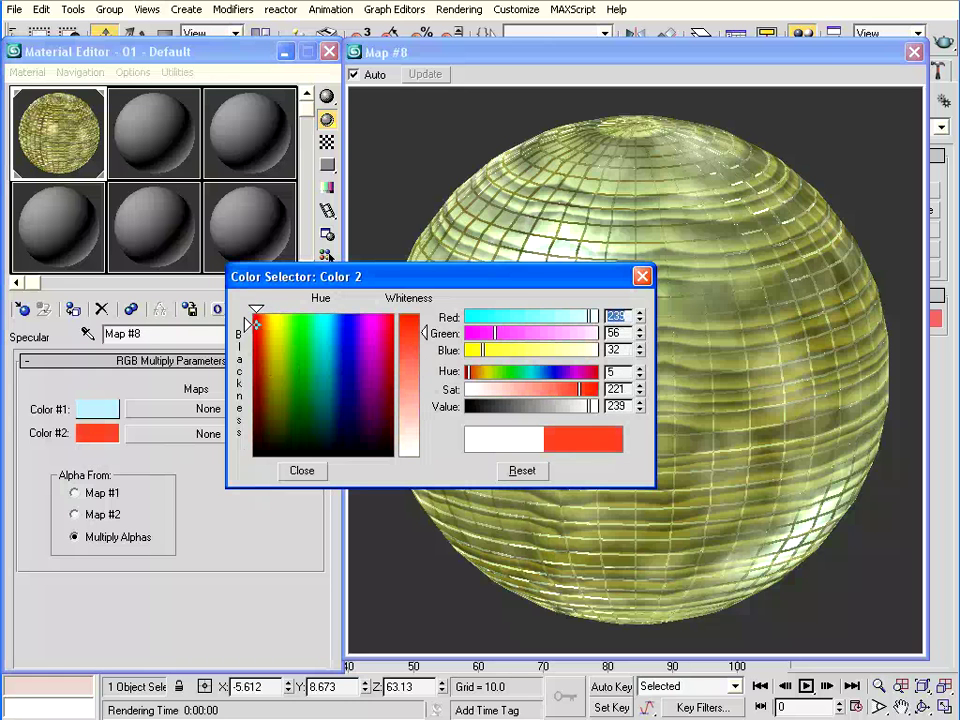
left_click(303, 470)
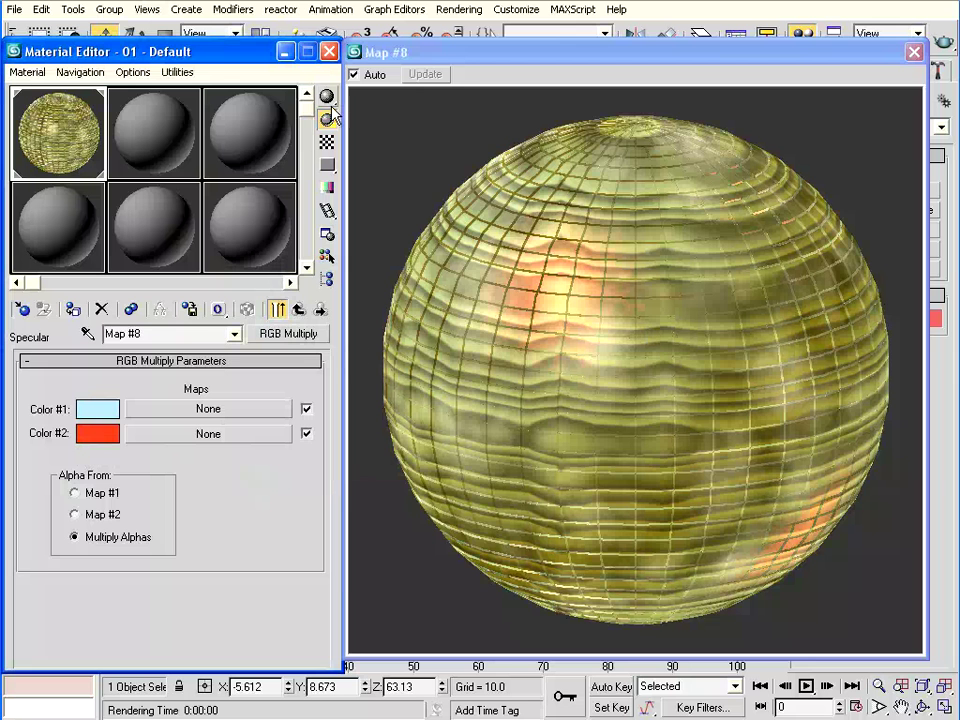
Step: Test-render the scene, then return to the parent material's map list
left_click(943, 46)
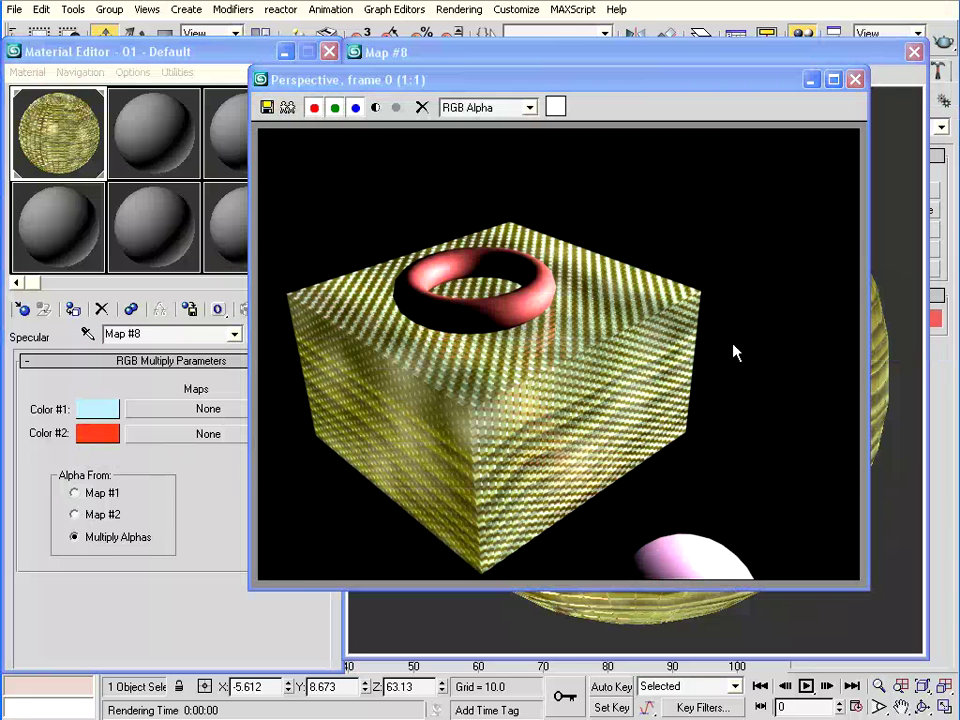
left_click(199, 494)
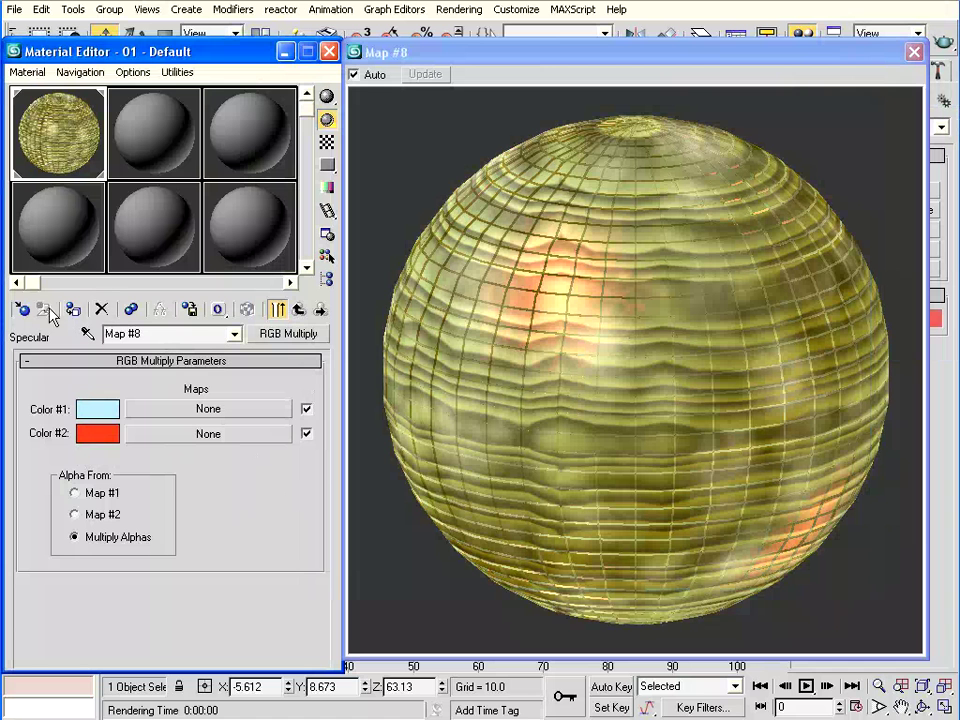
left_click(299, 310)
left_click_drag(741, 61, 765, 87)
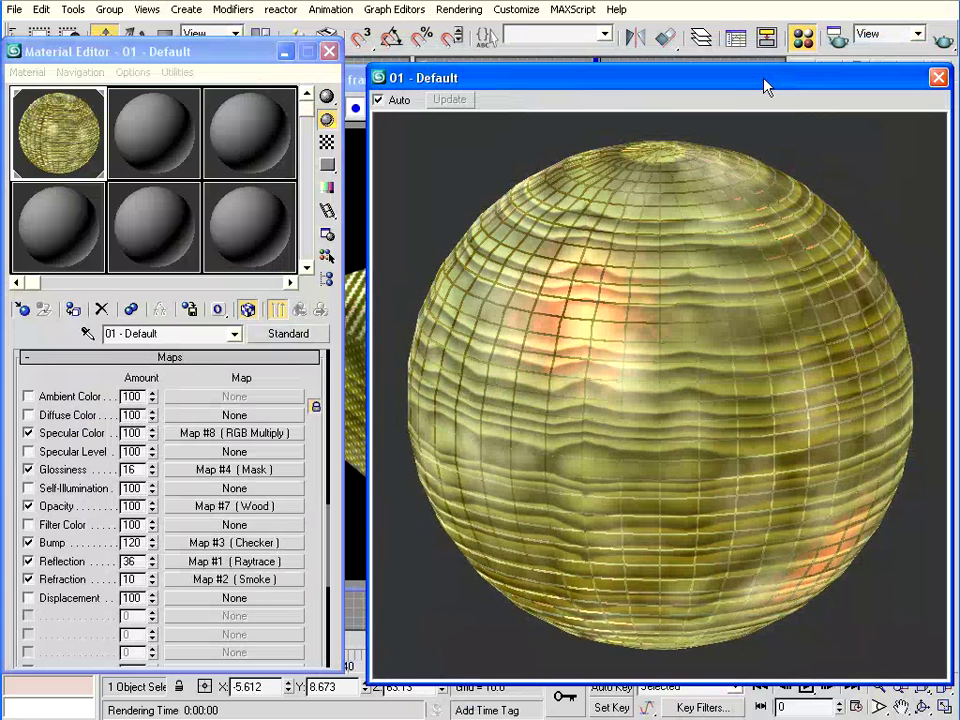
Step: Draw Plane01, about 285.7 by 329.6 units, in the Top viewport beneath the objects
left_click(938, 80)
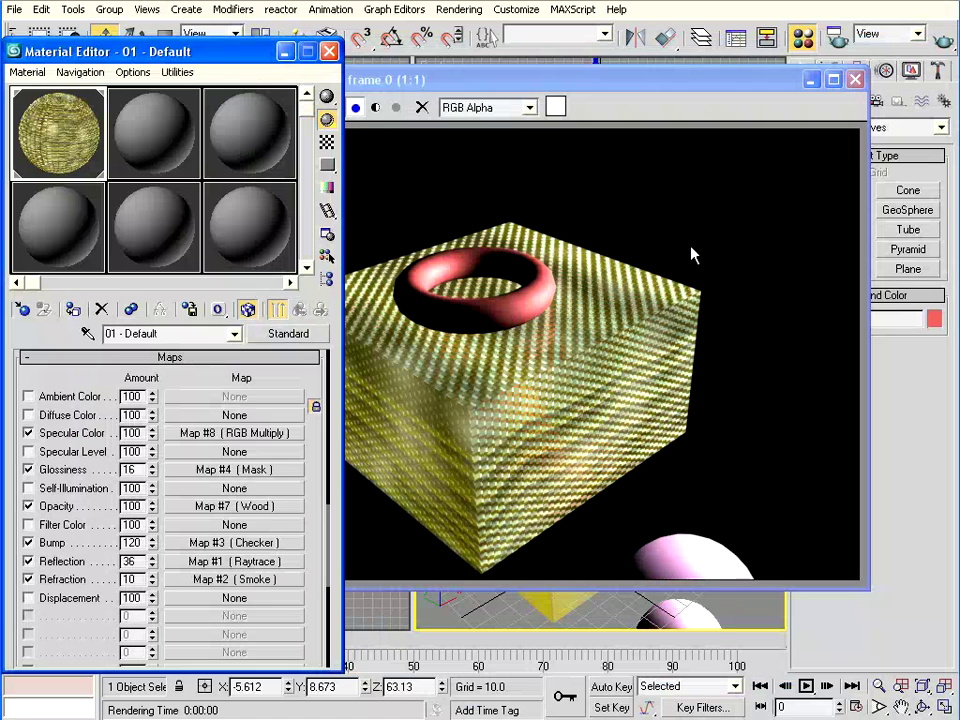
left_click(855, 79)
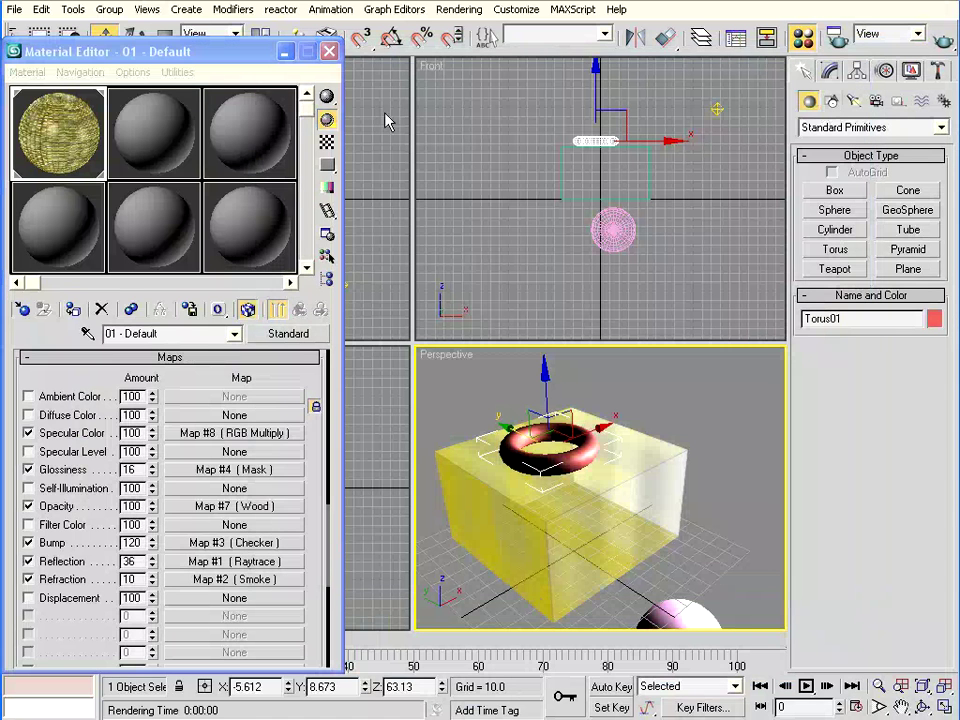
key("m")
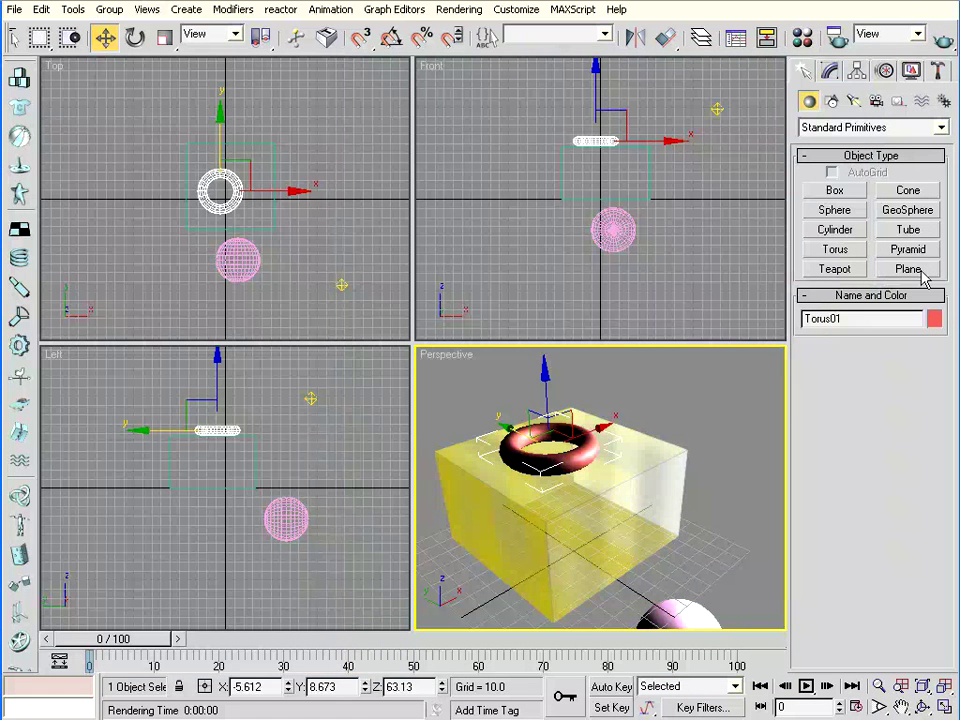
left_click(908, 269)
mouse_move(88, 69)
left_mouse_down()
mouse_move(288, 240)
mouse_move(371, 328)
mouse_move(390, 331)
left_mouse_up()
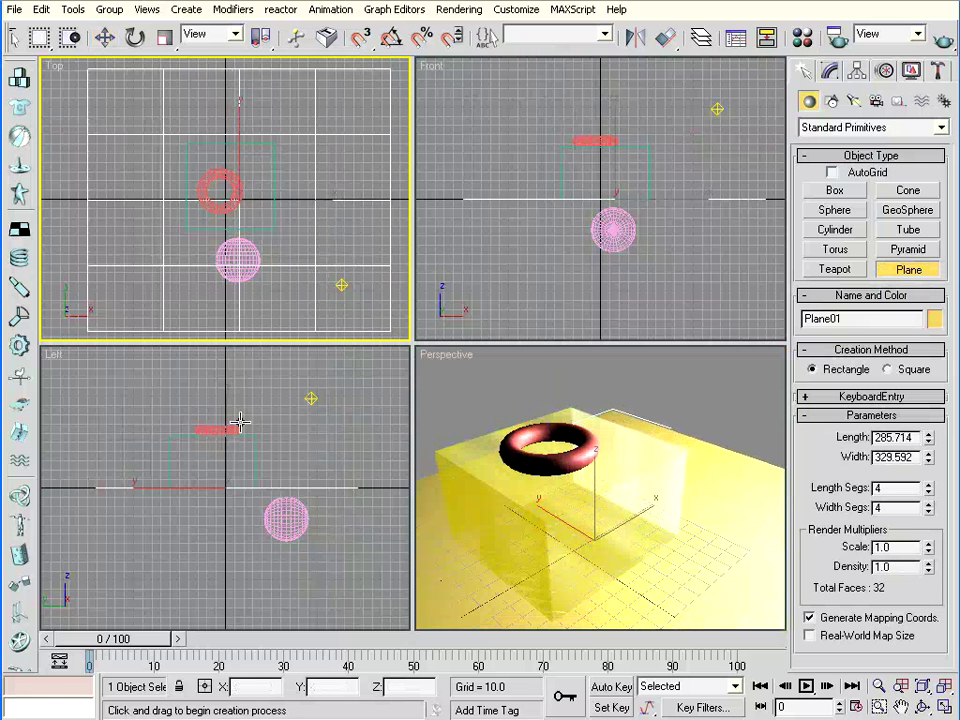
Step: In material slot 2, give the Diffuse channel a black-and-white Checker map
key("m")
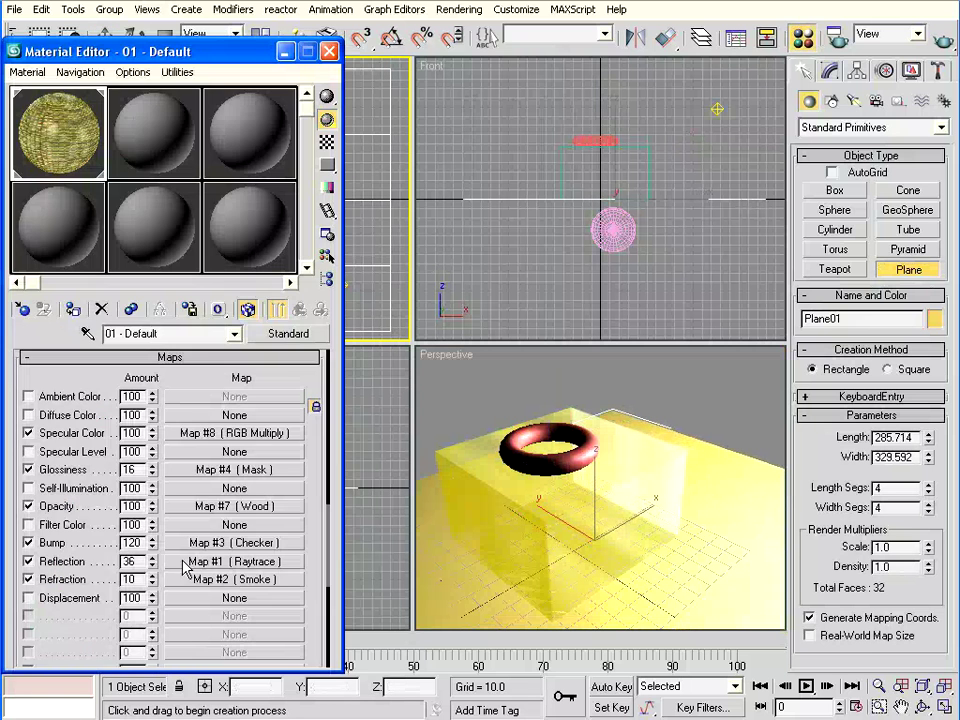
left_click(160, 133)
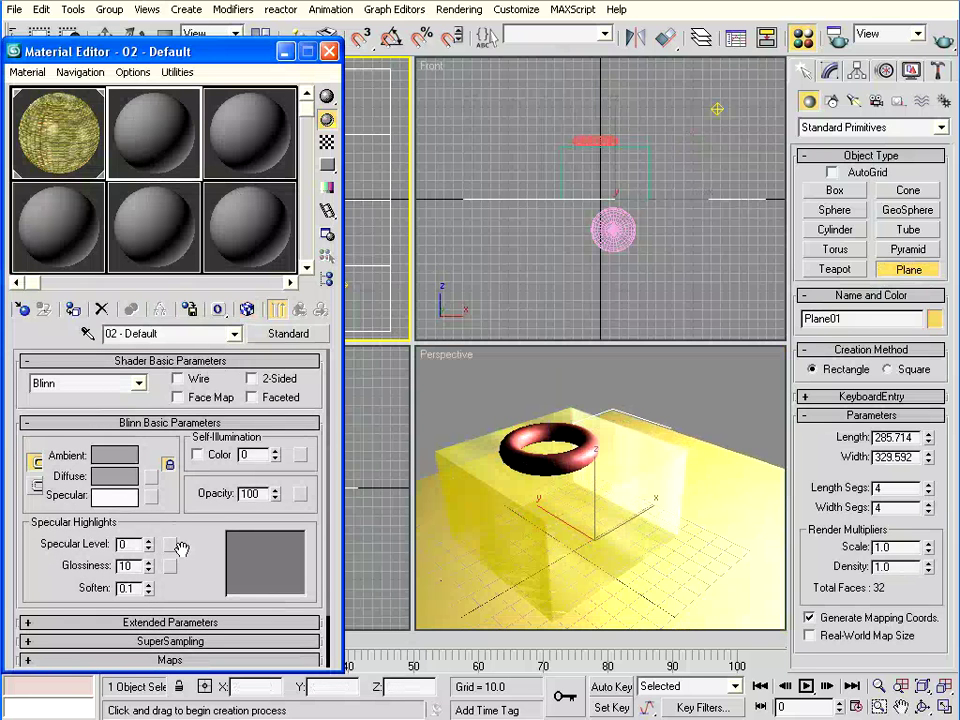
left_click_drag(206, 583, 213, 451)
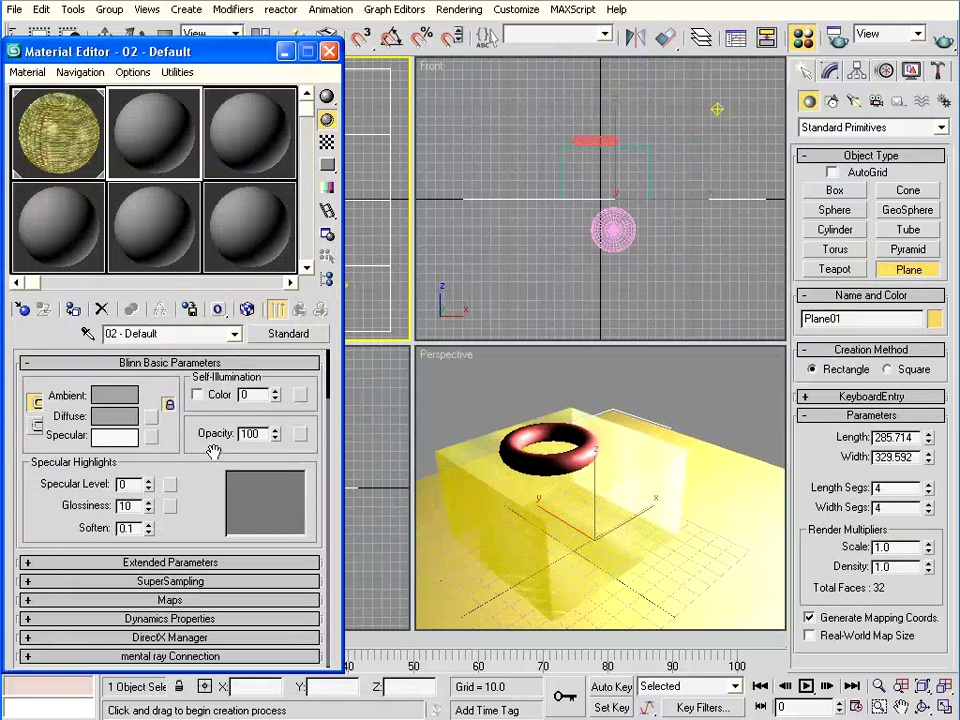
left_click(170, 600)
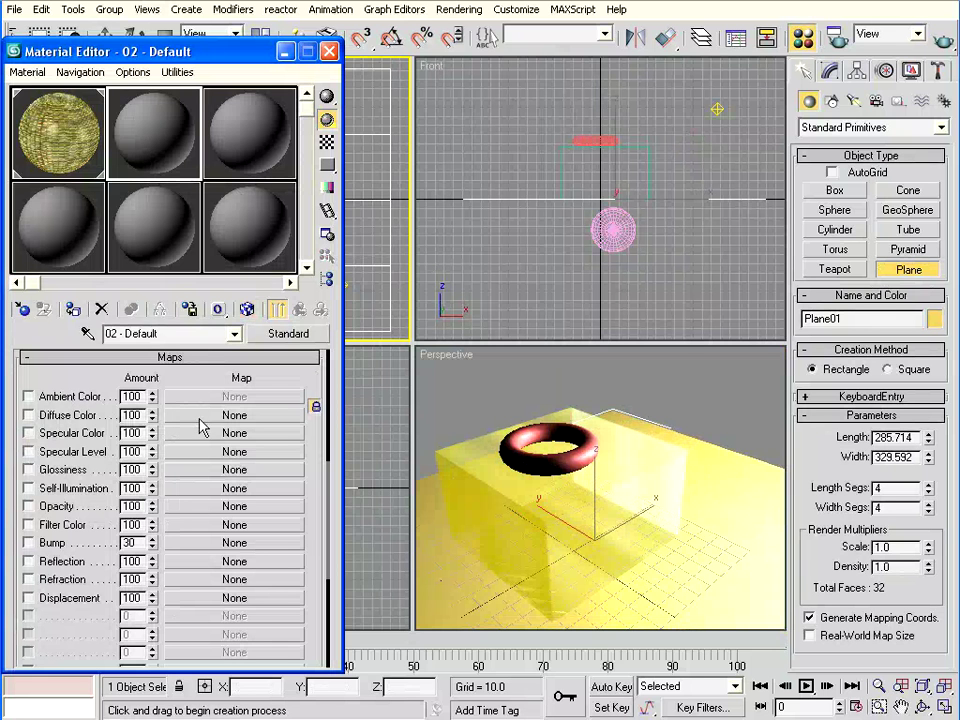
left_click(238, 417)
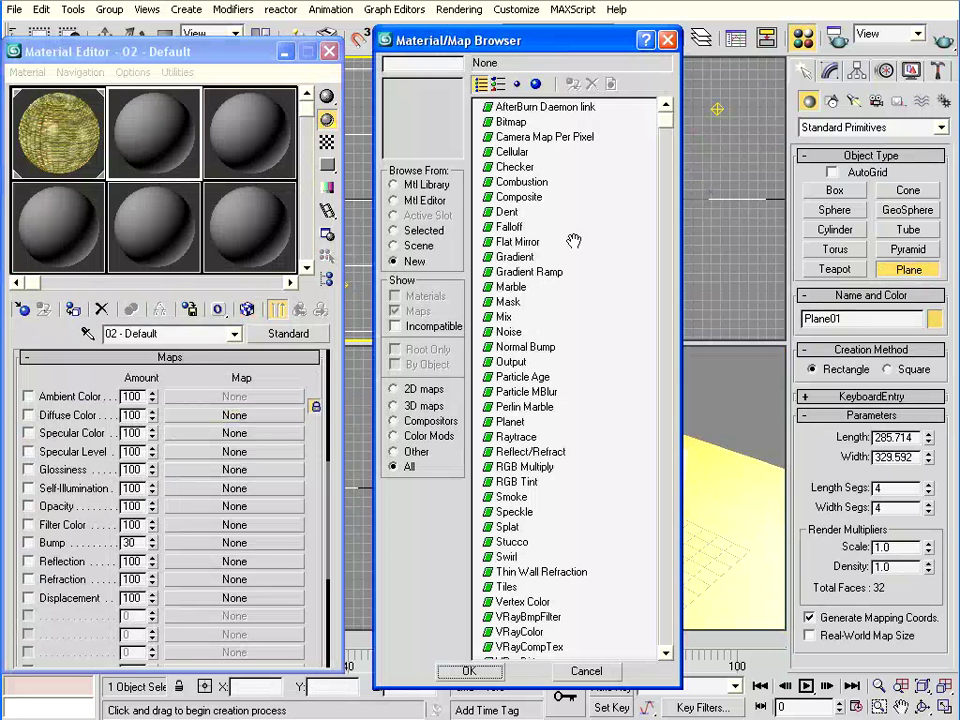
left_click(511, 153)
left_click(512, 166)
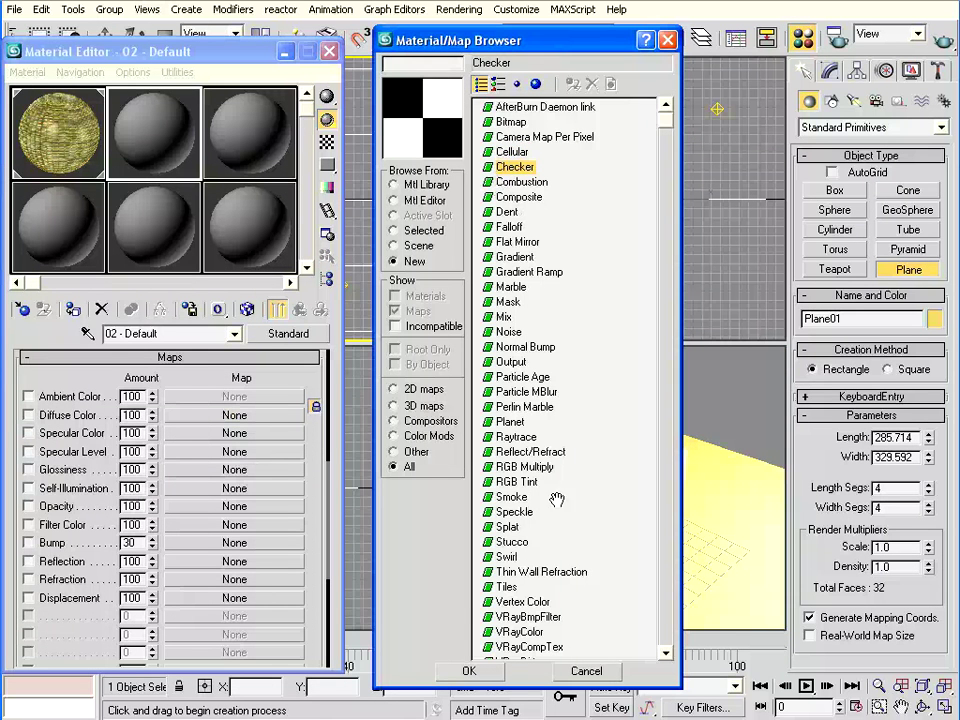
left_click(469, 671)
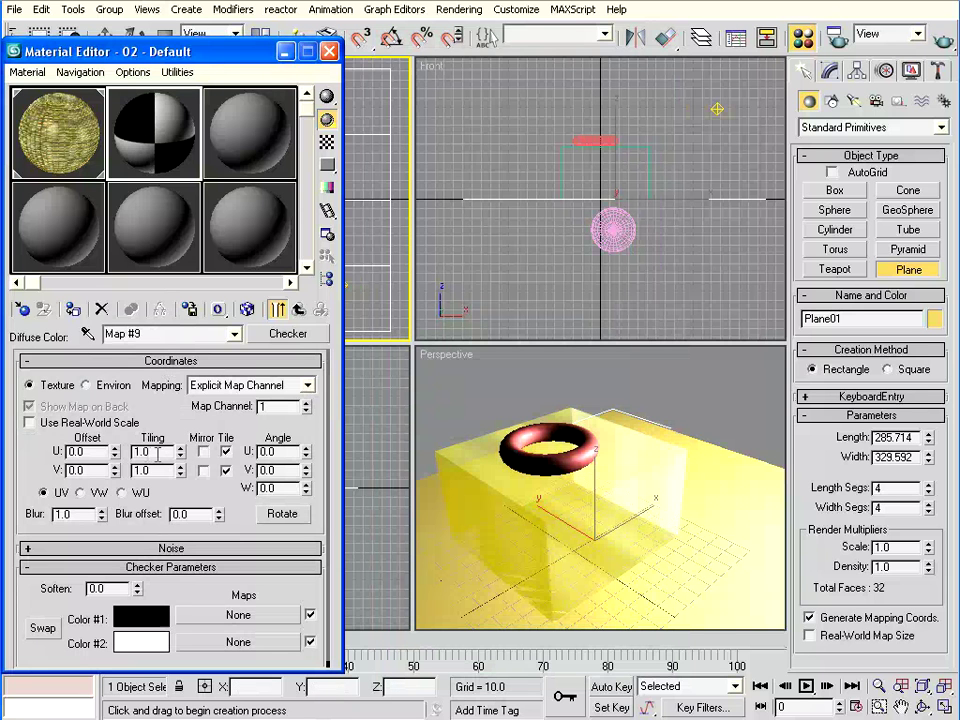
Step: Tile the checker 6 by 6, show it in viewports, and assign it to Plane01
double_click(157, 453)
type("6")
key("Tab")
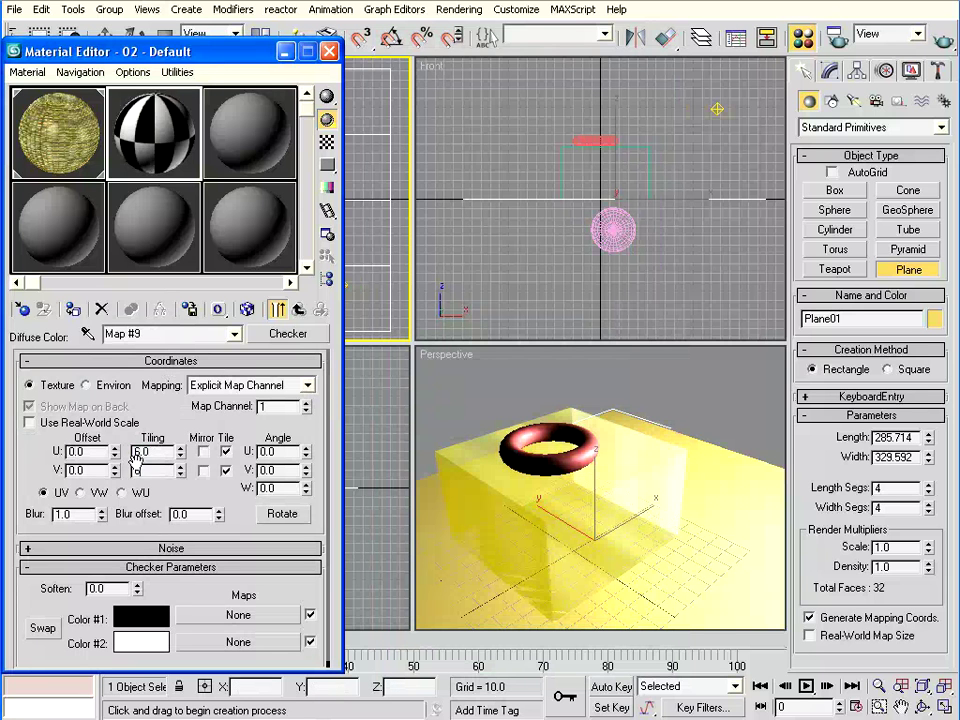
type("6")
key("Return")
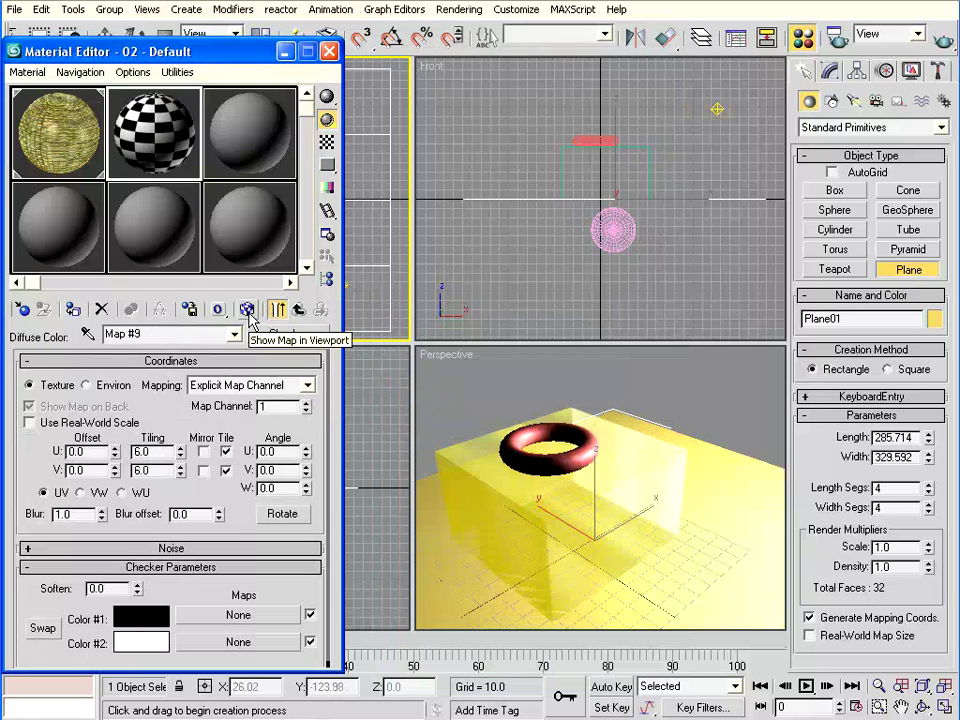
left_click(248, 312)
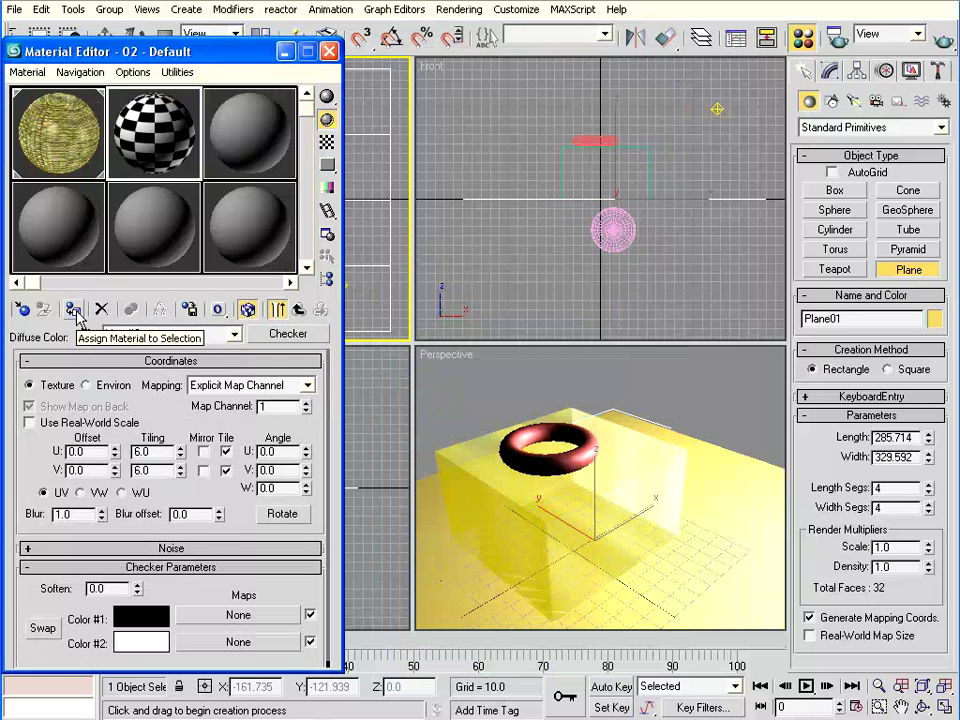
left_click(73, 310)
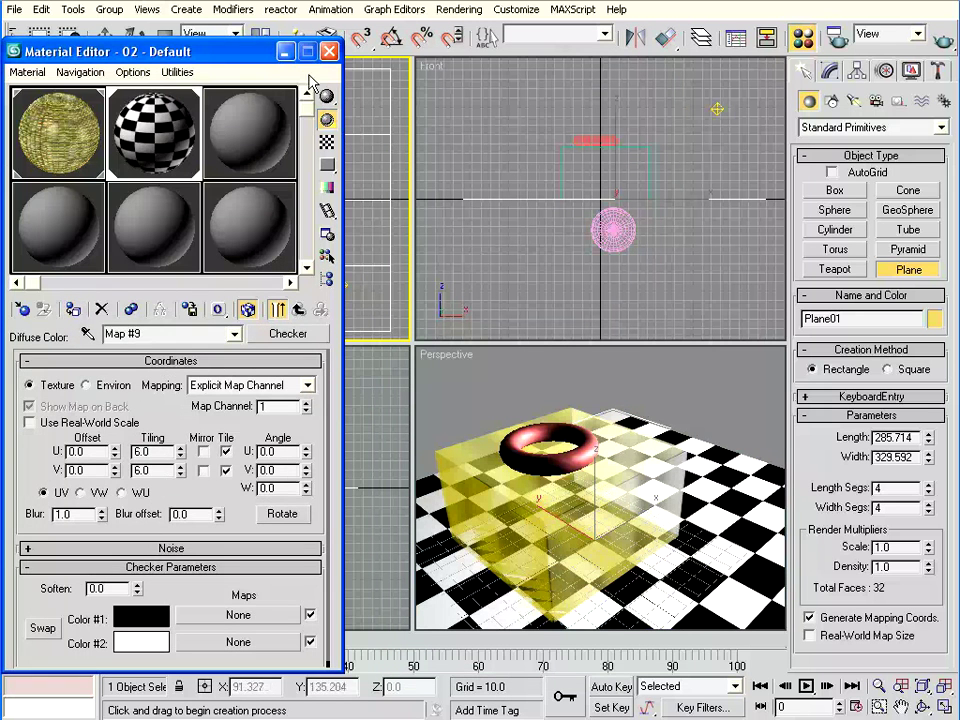
left_click(329, 51)
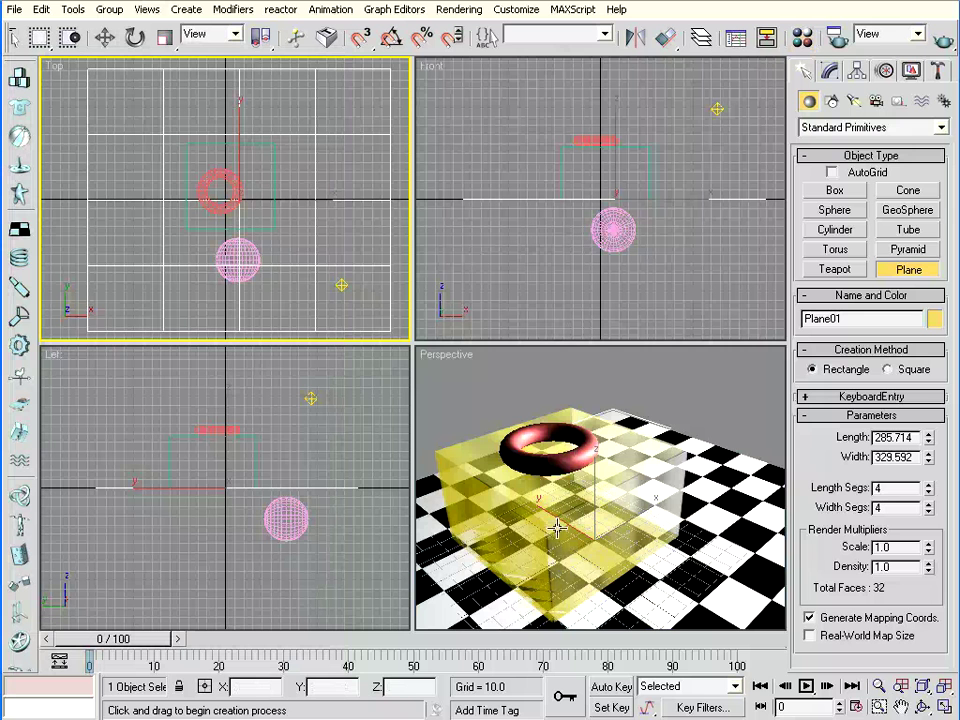
Step: Move Sphere01 up and right in the Front view to X 24.789, Y -66.301, Z 12.656
left_click(557, 528)
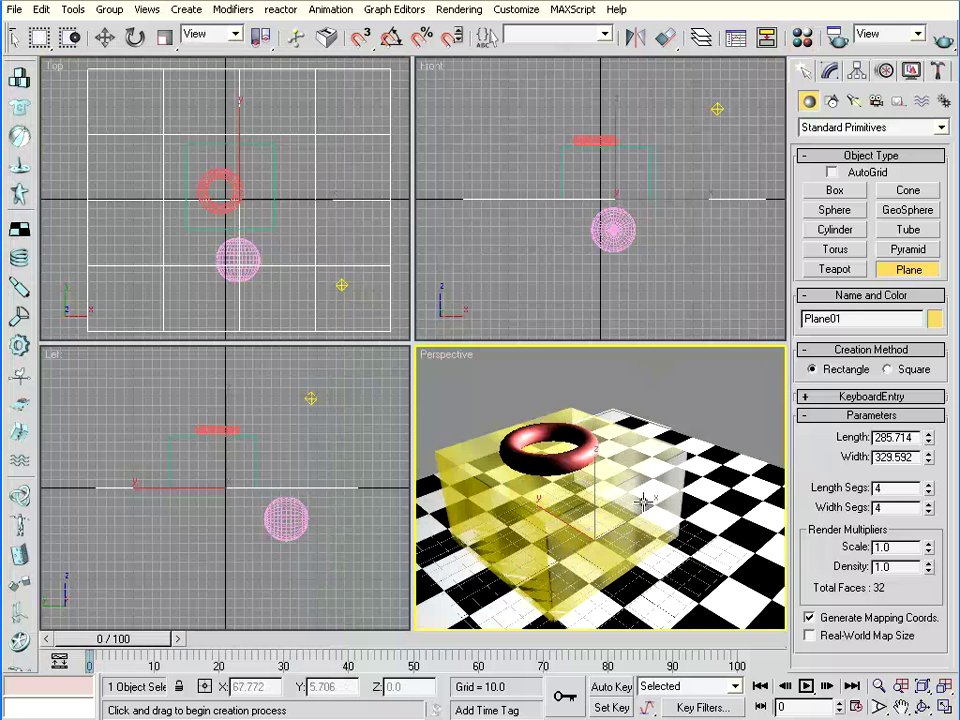
left_click(616, 236)
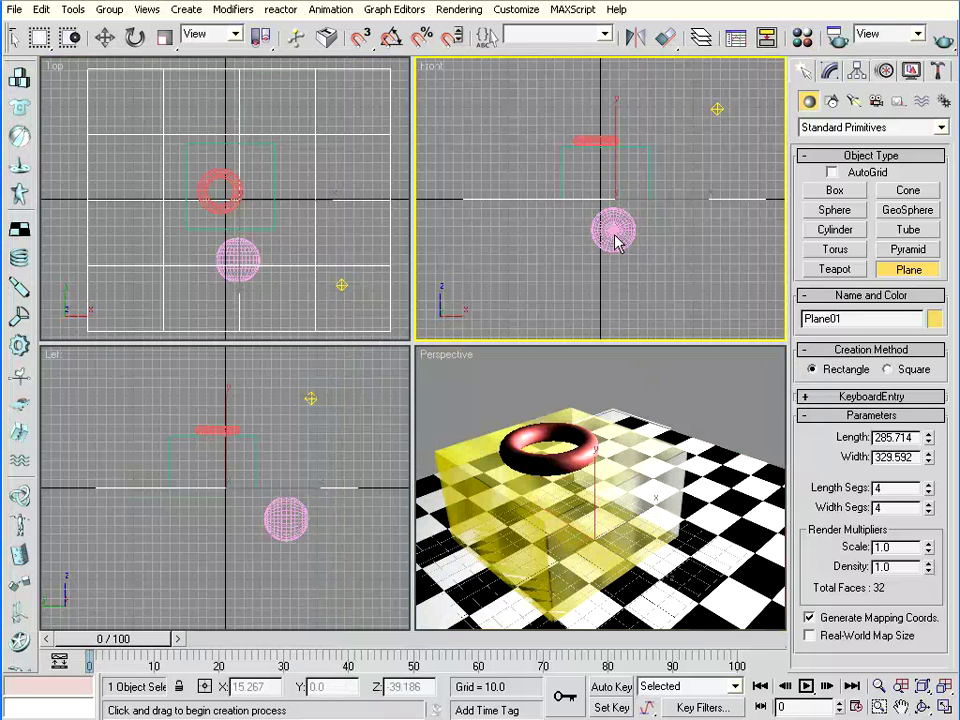
key("w")
mouse_move(636, 206)
left_mouse_down()
mouse_move(647, 153)
mouse_move(647, 162)
left_mouse_up()
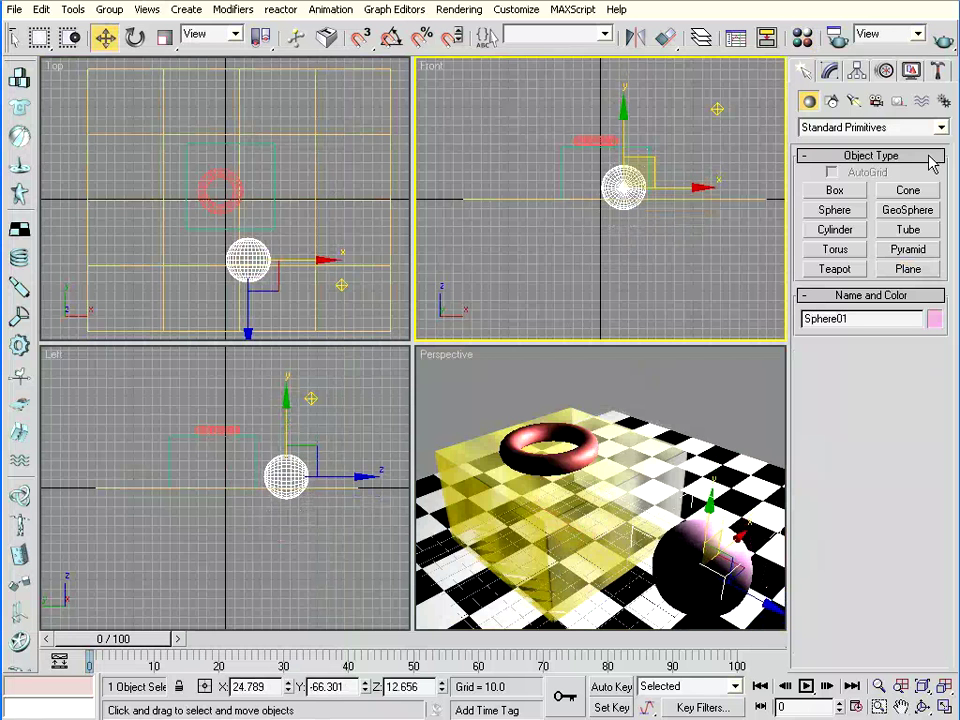
Step: Render the Front view, then render the Perspective view showing the checkered floor
left_click(944, 40)
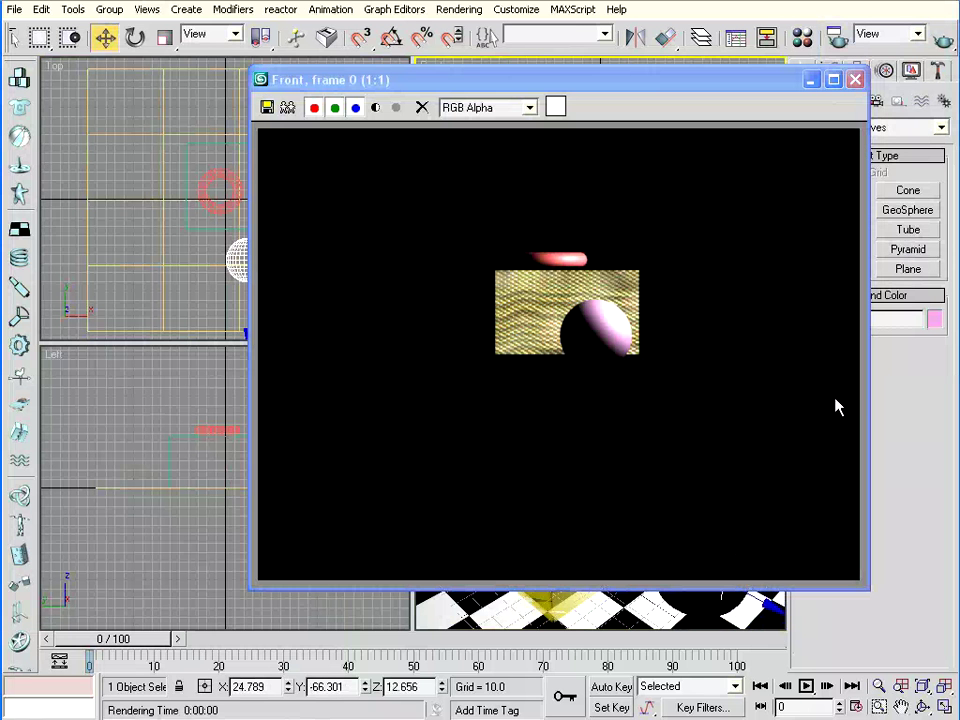
right_click(654, 617)
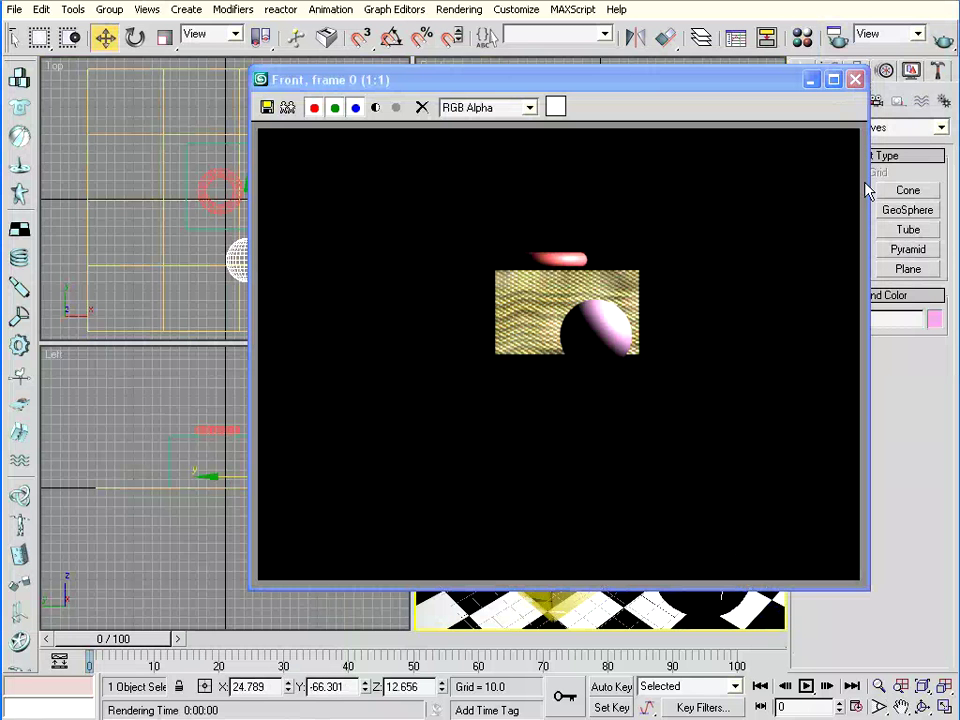
left_click(940, 42)
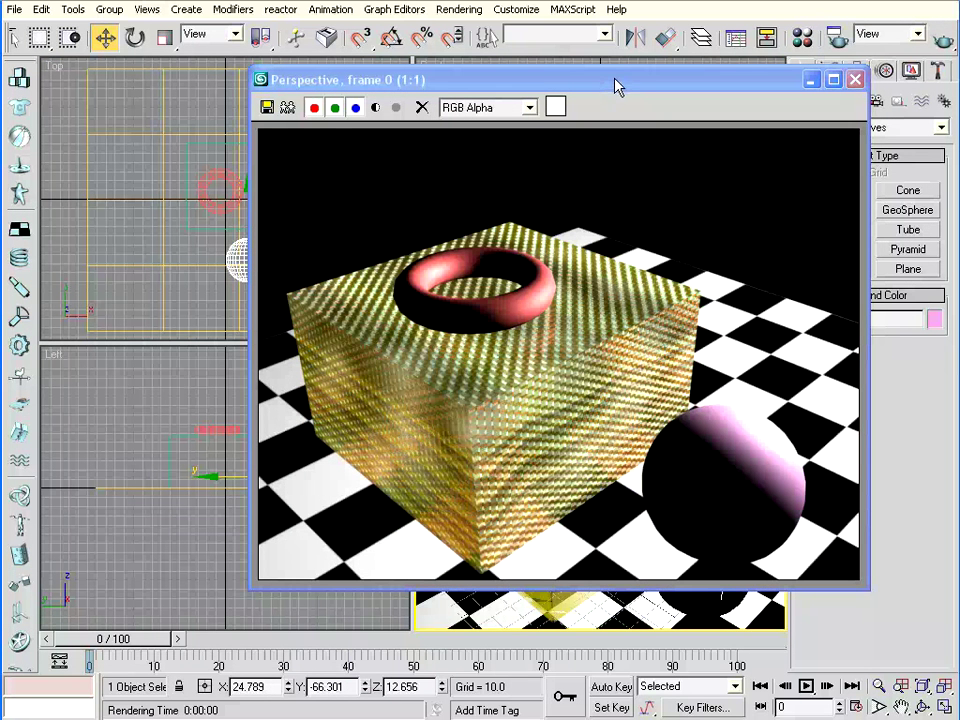
left_click_drag(617, 87, 409, 80)
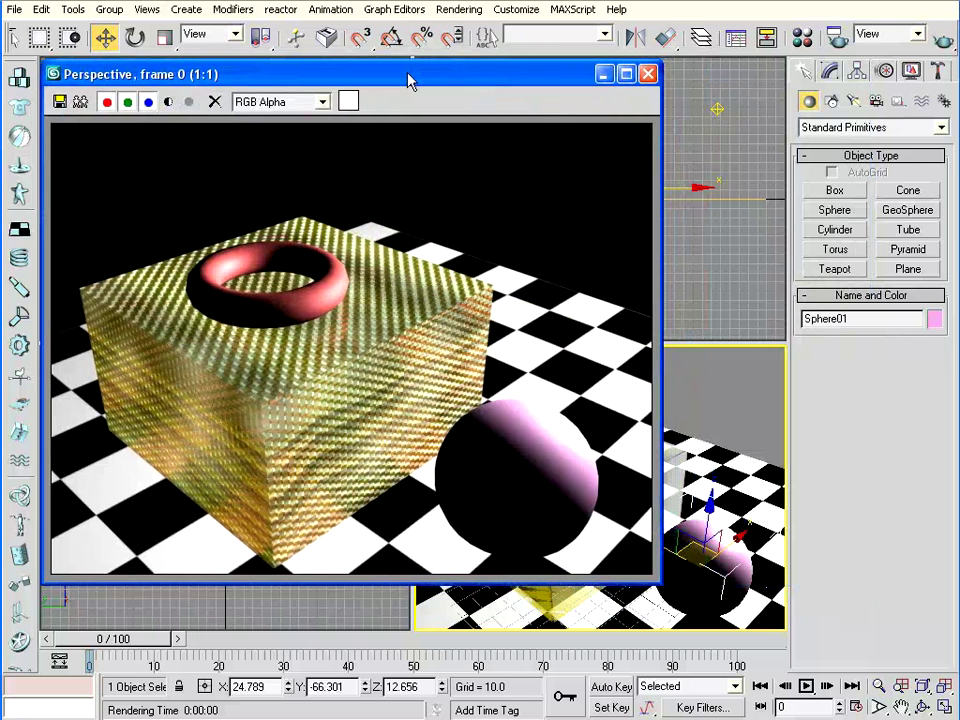